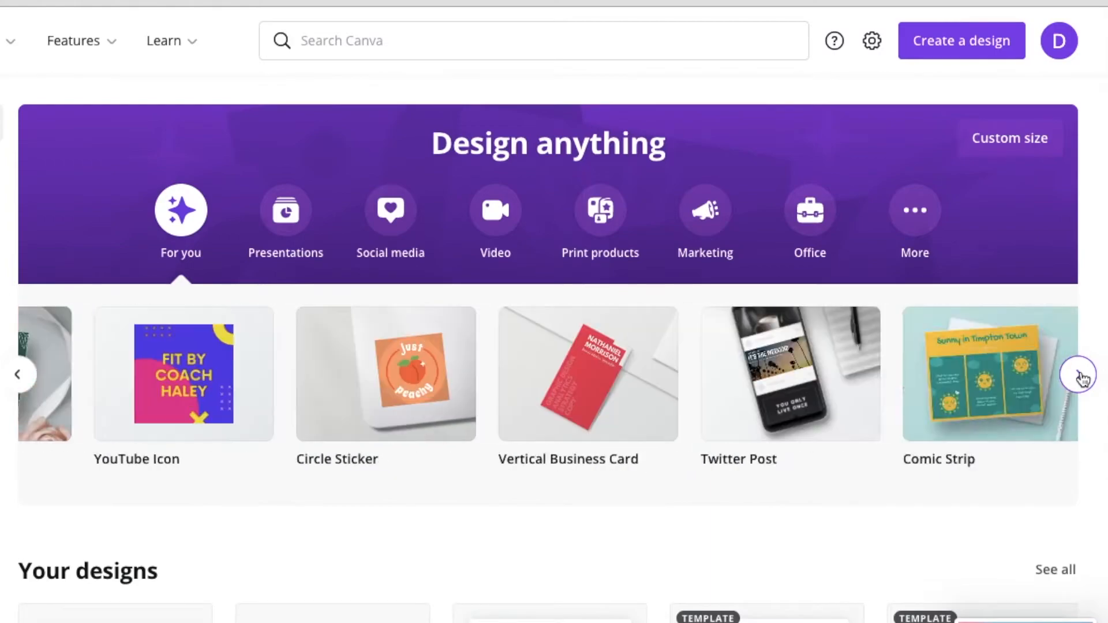
# Browse further through the suggested design types on the Canva home page
pyautogui.click(1078, 375)
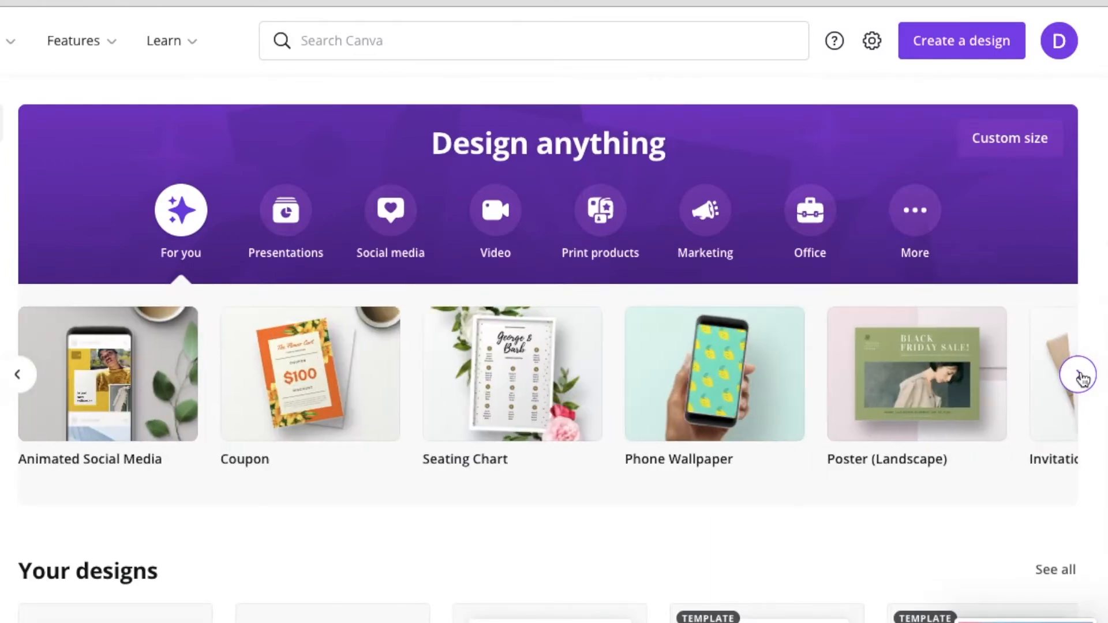
pyautogui.click(1078, 375)
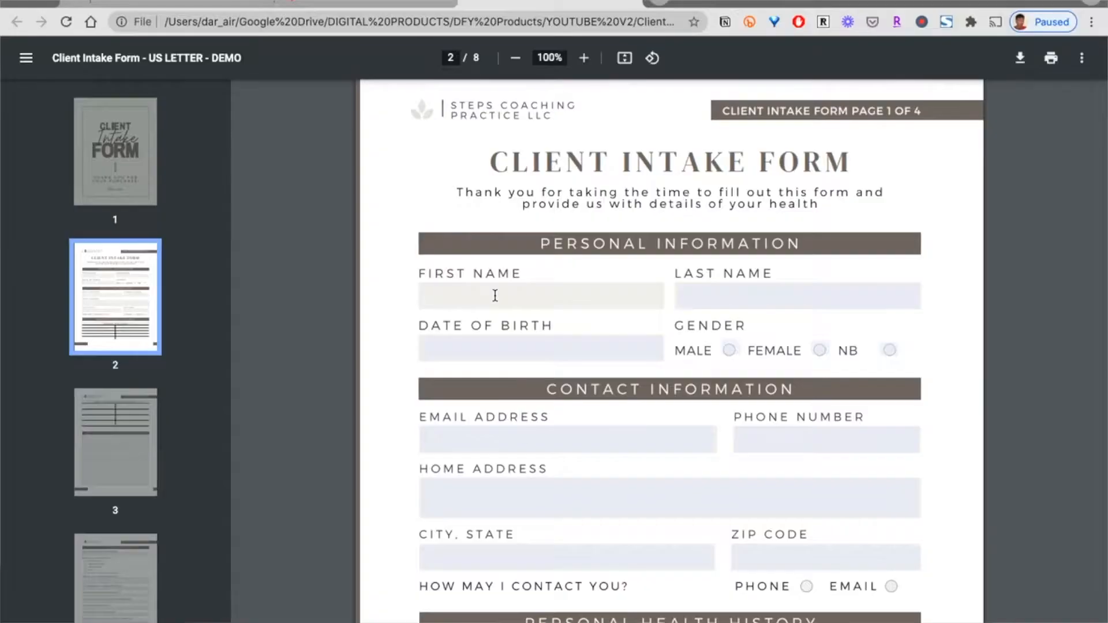
# Try out the fillable demo intake form by entering a first name and toggling the current diet checkboxes
pyautogui.write('Darlene')
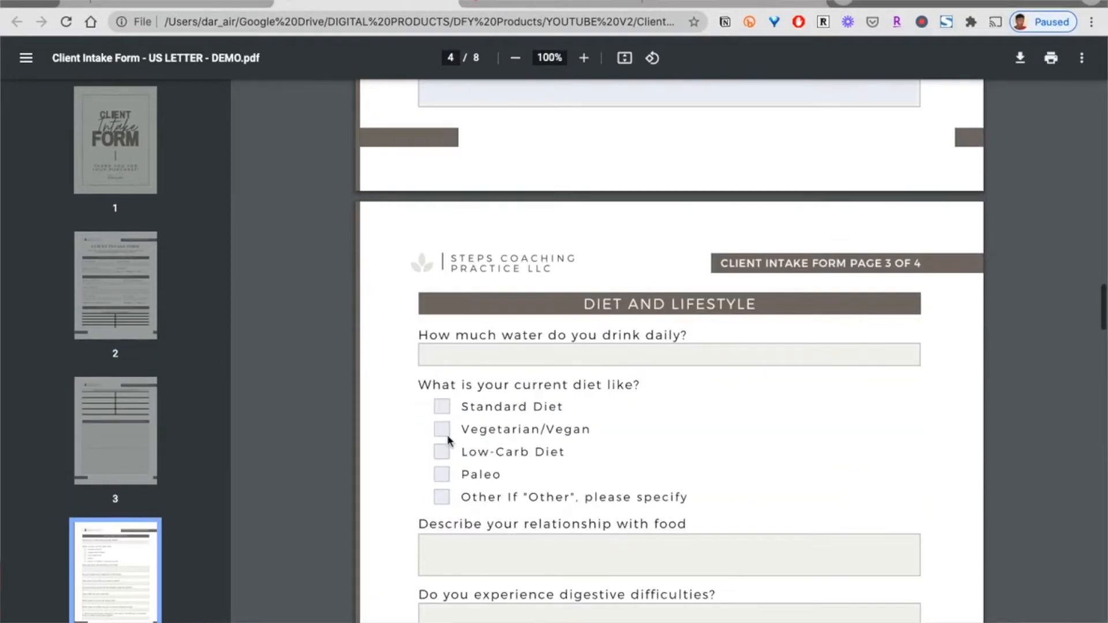
pyautogui.click(442, 407)
pyautogui.click(442, 430)
pyautogui.click(442, 452)
pyautogui.click(442, 475)
pyautogui.click(442, 497)
pyautogui.click(444, 431)
pyautogui.click(443, 453)
pyautogui.click(442, 474)
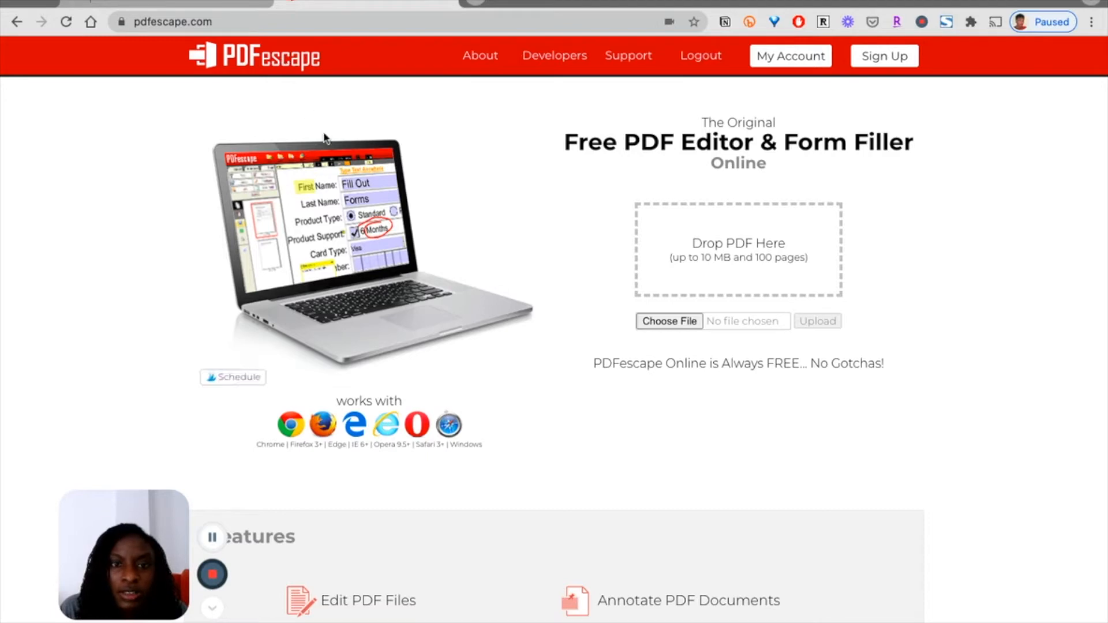
# Compare the PDFescape home page with DocHub's PDF Forms & Templates page
pyautogui.click(204, 1)
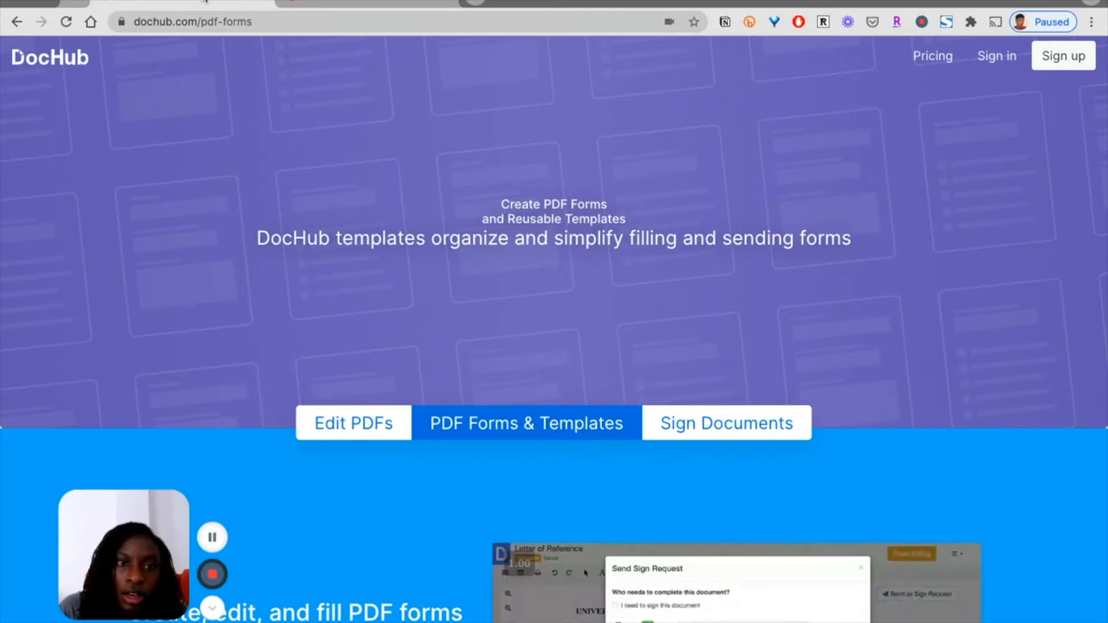
pyautogui.click(325, 2)
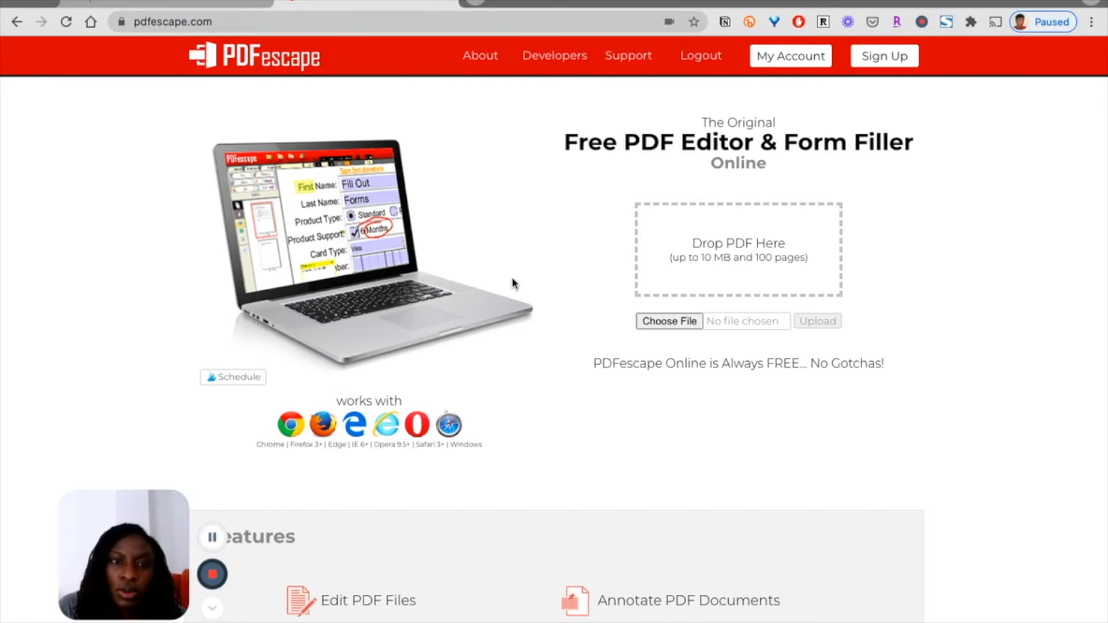
pyautogui.click(163, 2)
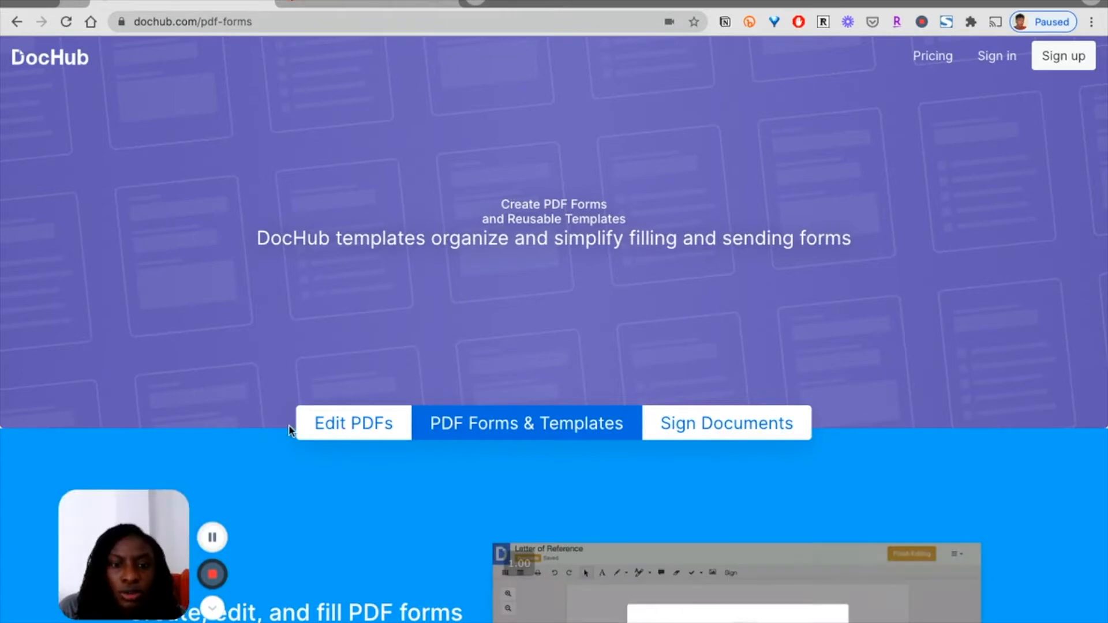
pyautogui.scroll(-2, 493, 453)
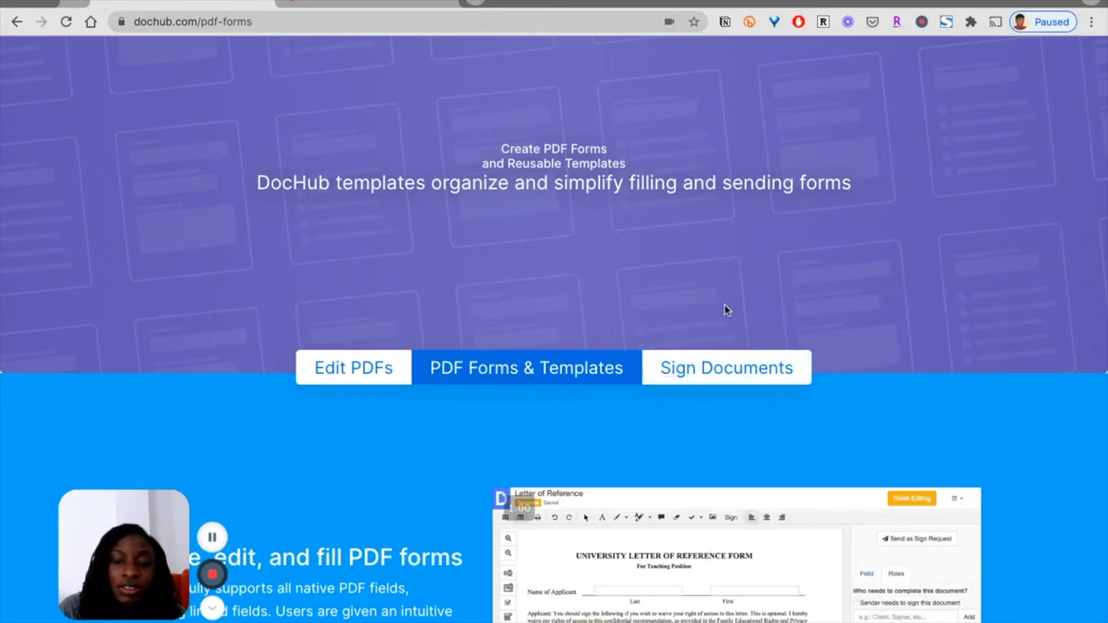
pyautogui.scroll(-2, 648, 364)
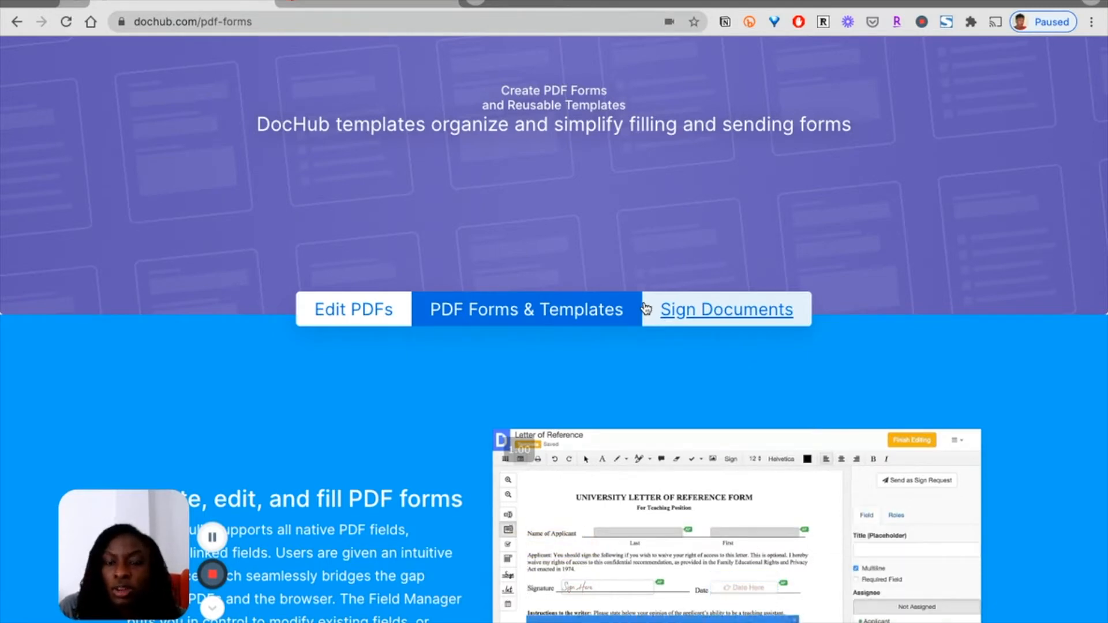
# Switch to PDFescape and upload the Client Intake Form PDF for editing
pyautogui.click(380, 3)
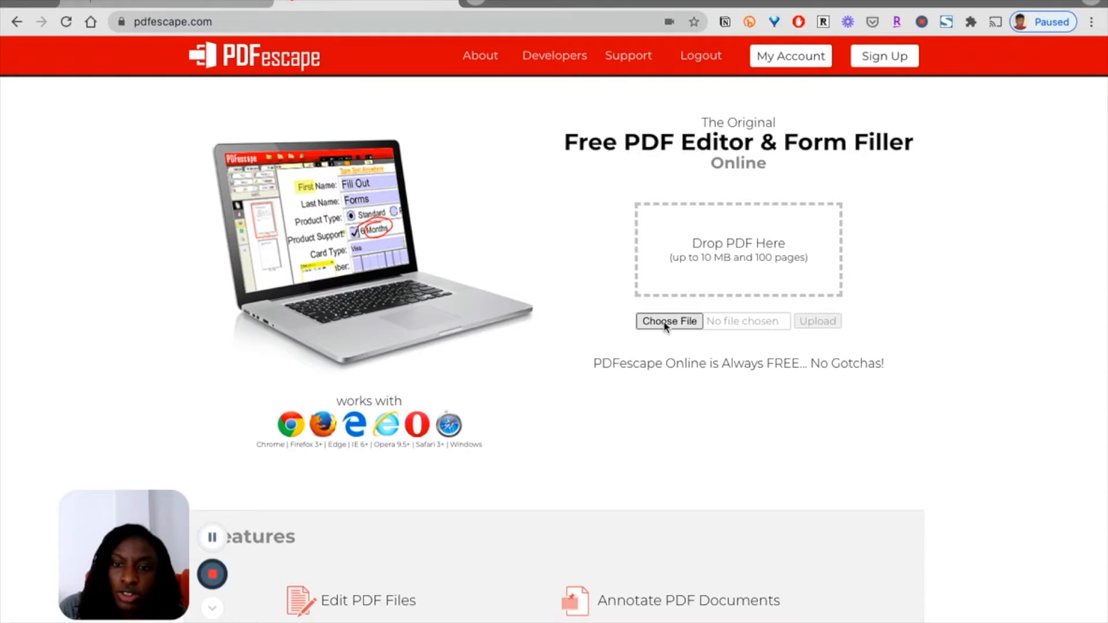
pyautogui.click(664, 324)
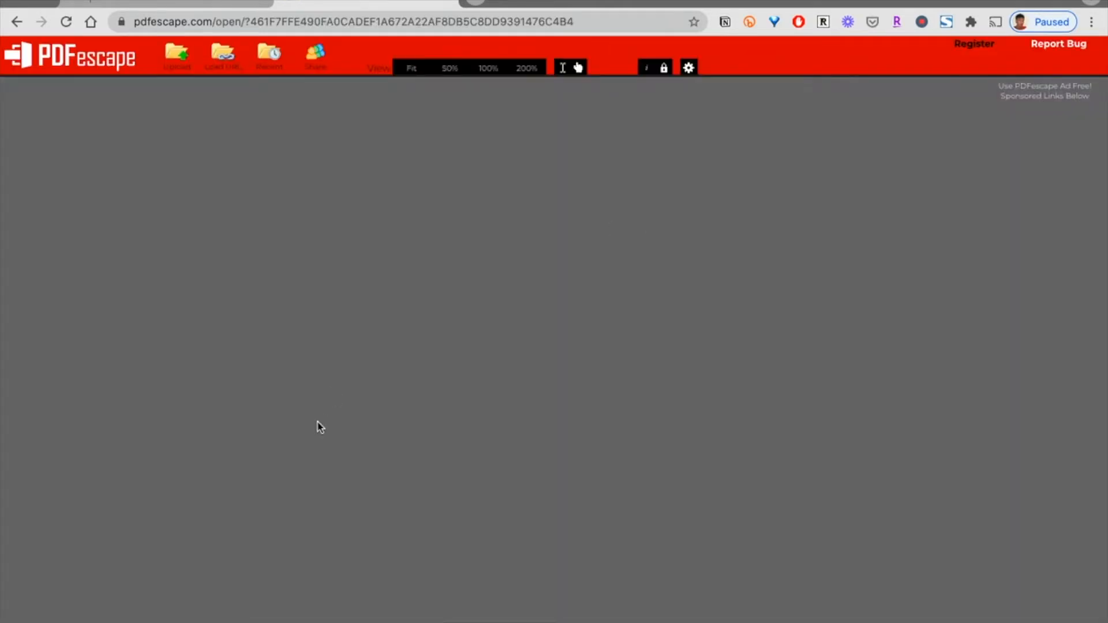
# Review the uploaded form's pages, including the personal information, health concerns and diet sections, and return to its first form page
pyautogui.scroll(-10, 319, 425)
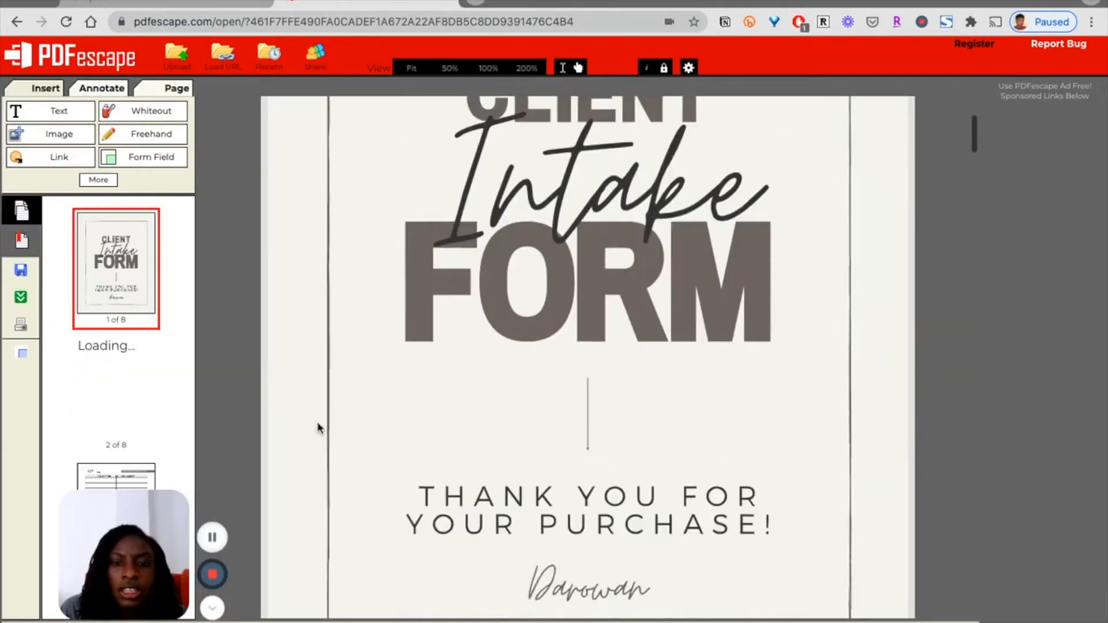
pyautogui.scroll(-4, 318, 426)
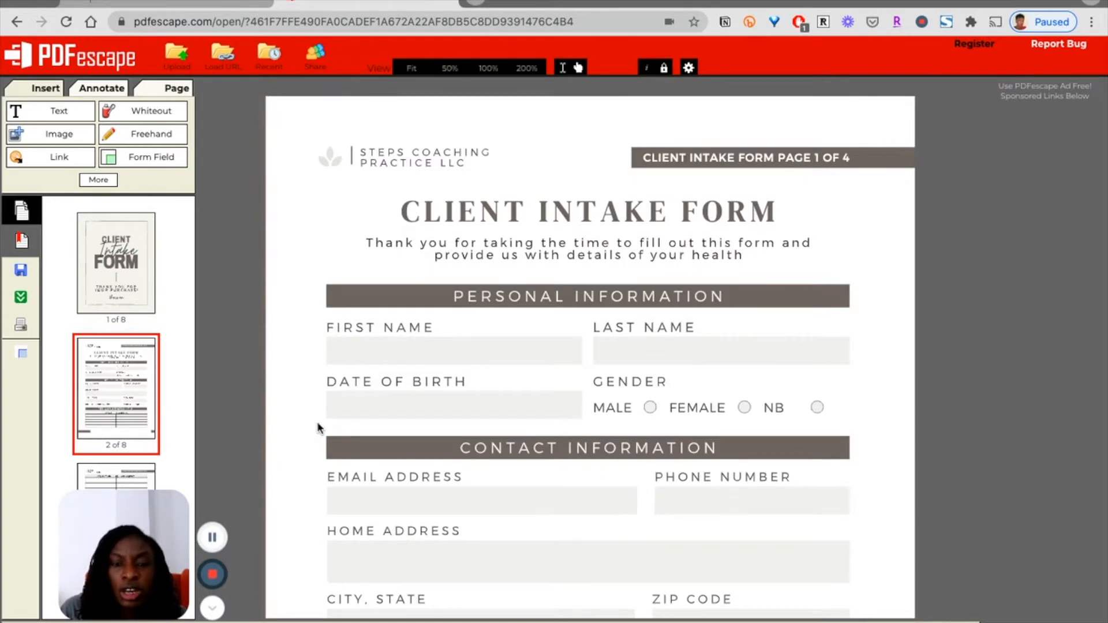
pyautogui.scroll(-3, 318, 428)
pyautogui.scroll(2, 318, 427)
pyautogui.scroll(-1, 318, 426)
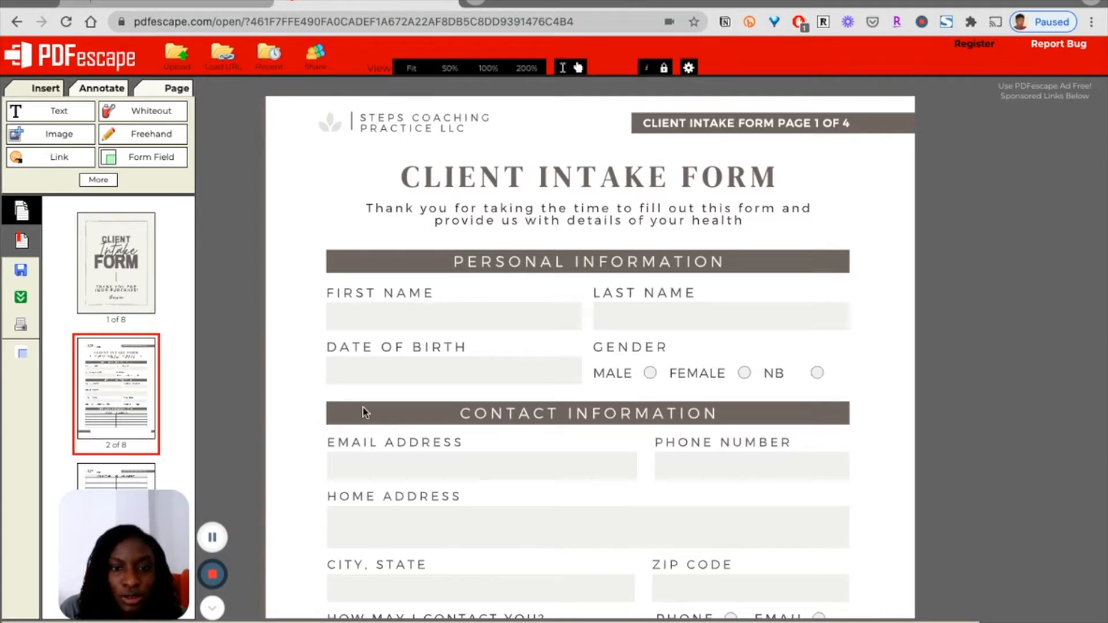
pyautogui.scroll(-3, 365, 410)
pyautogui.scroll(-2, 363, 411)
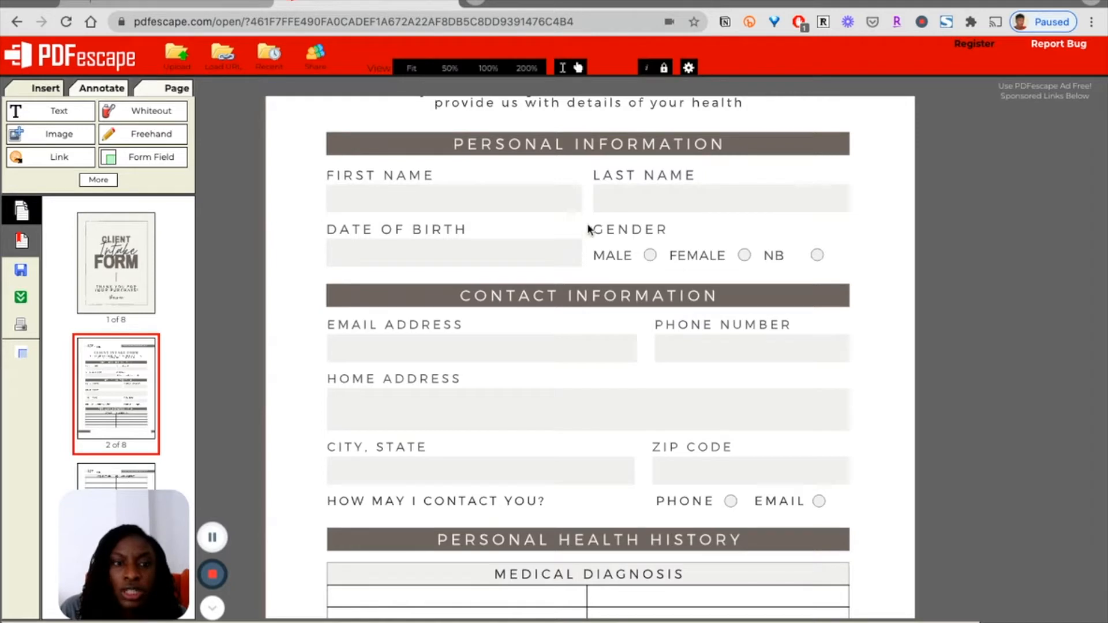
pyautogui.scroll(-10, 349, 230)
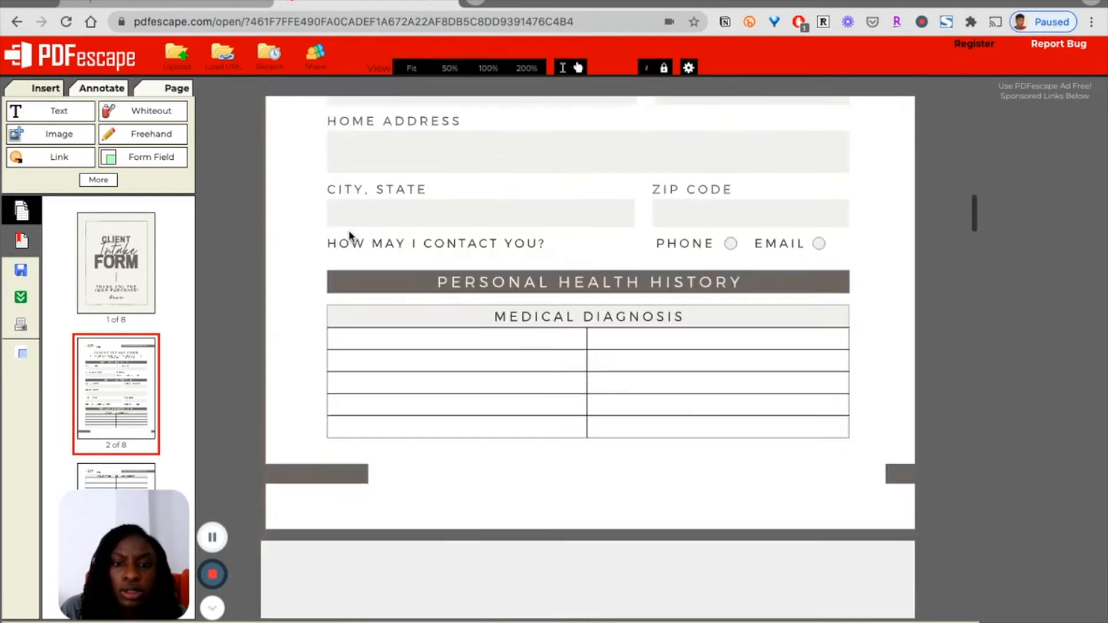
pyautogui.scroll(-8, 460, 456)
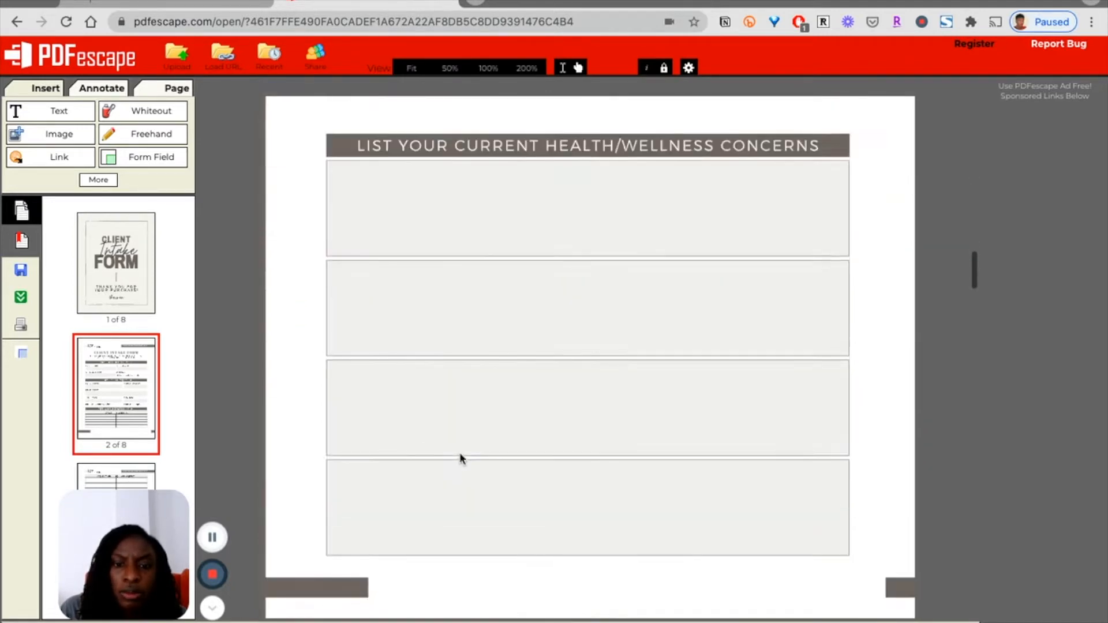
pyautogui.scroll(1, 467, 376)
pyautogui.scroll(-9, 466, 374)
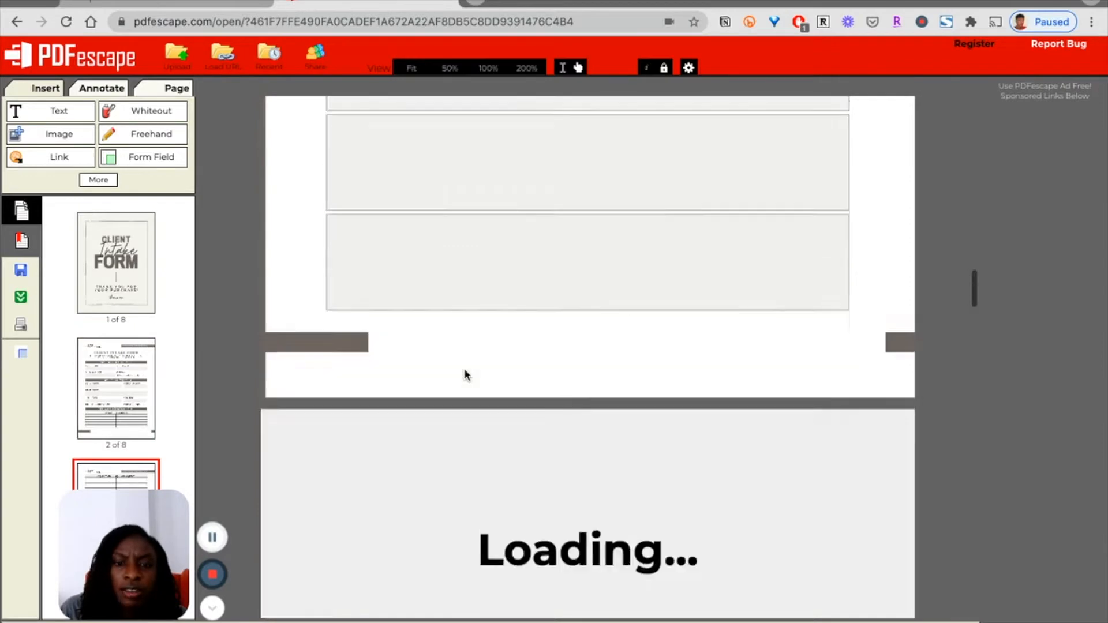
pyautogui.scroll(10, 395, 430)
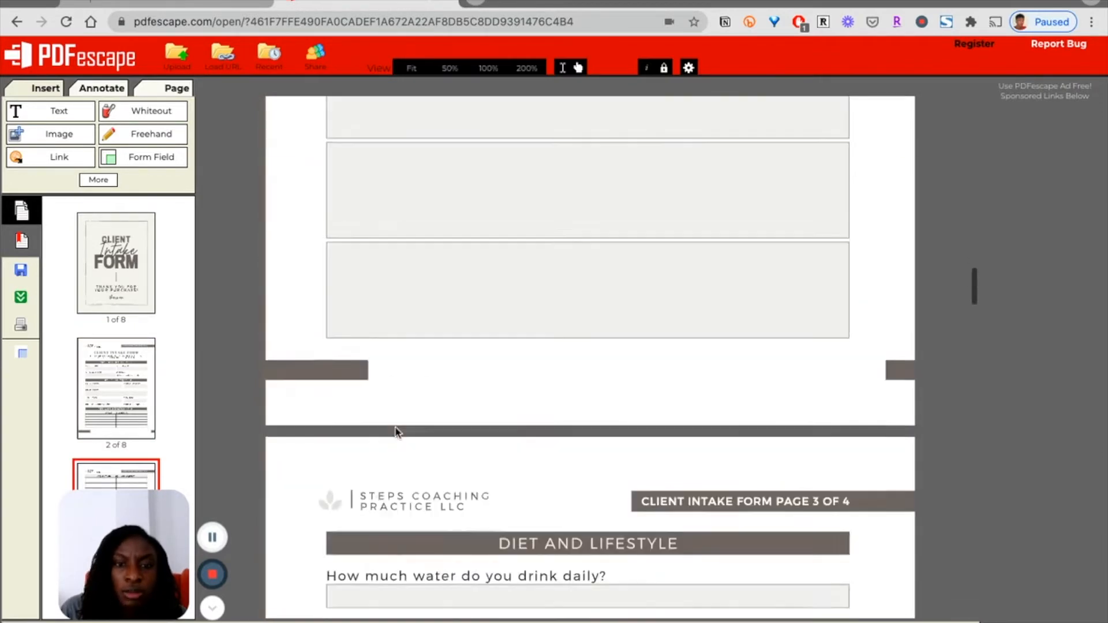
pyautogui.scroll(10, 395, 430)
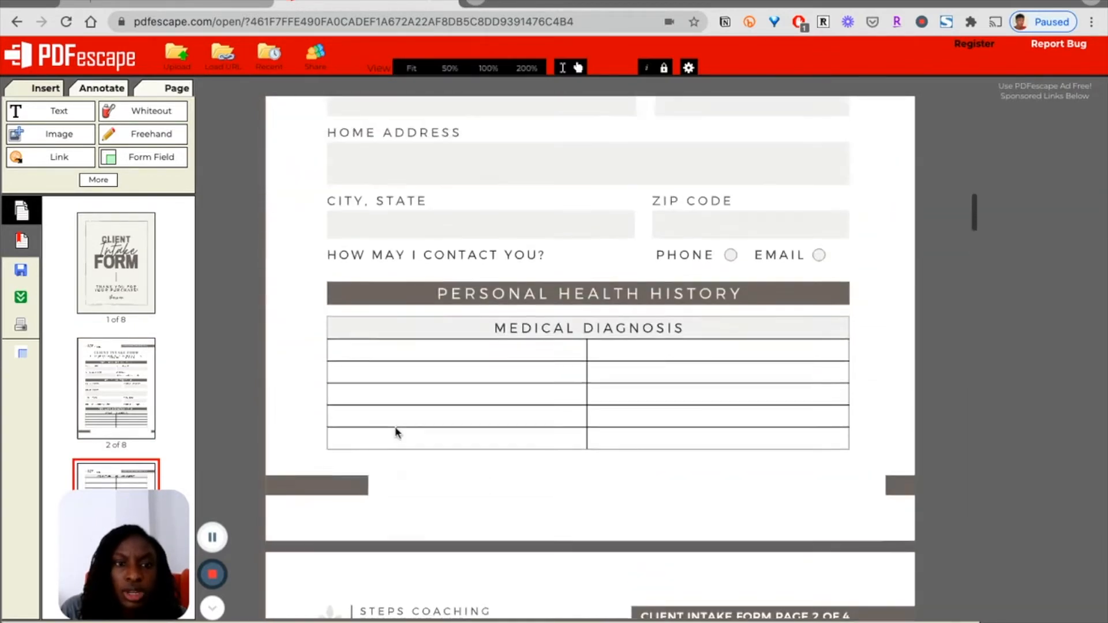
pyautogui.scroll(2, 396, 432)
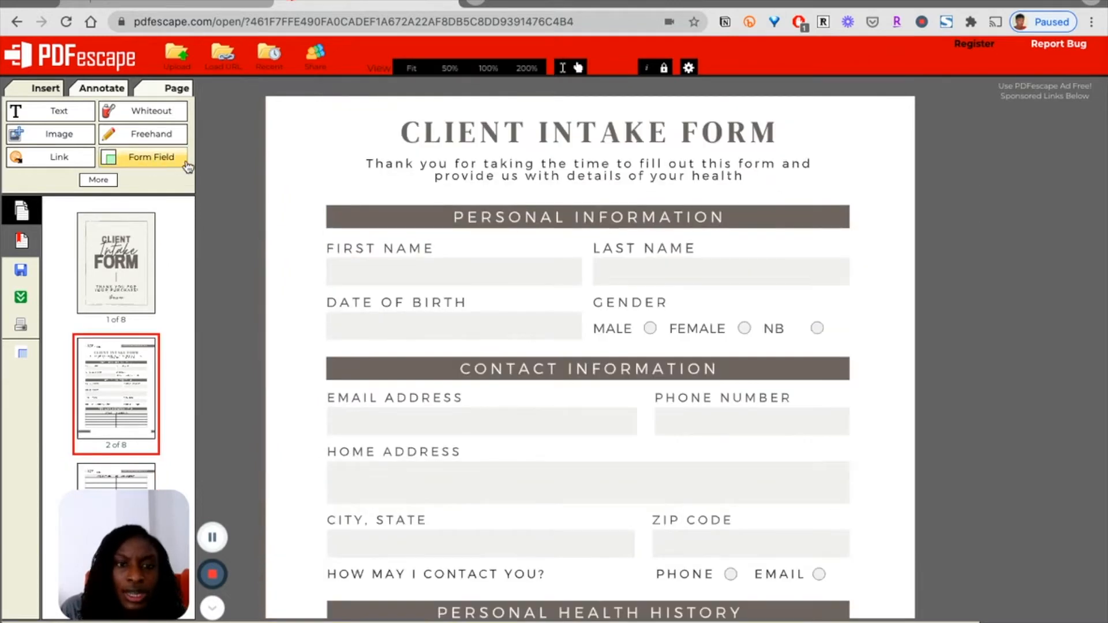
# Insert a Text form field over the First Name box and resize it to fill the box
pyautogui.click(153, 164)
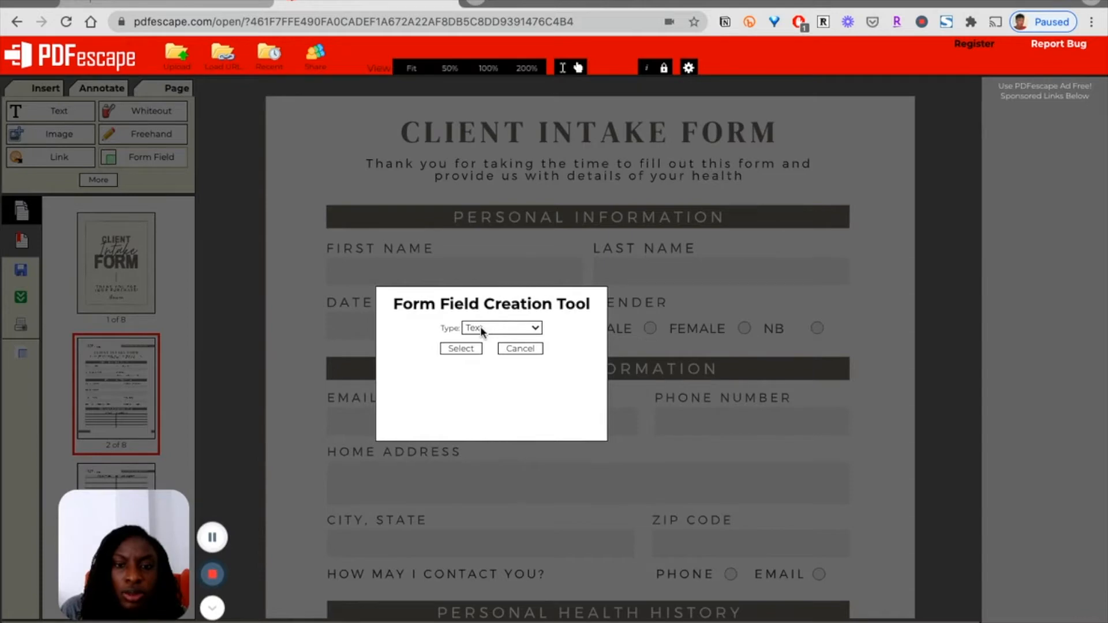
pyautogui.click(460, 348)
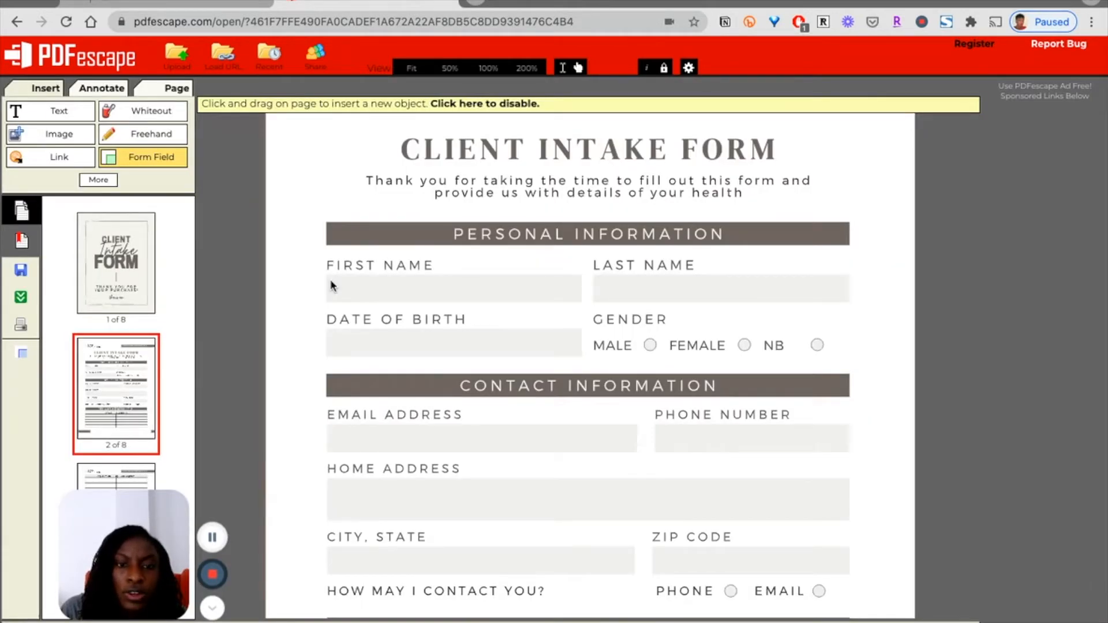
pyautogui.click(331, 285)
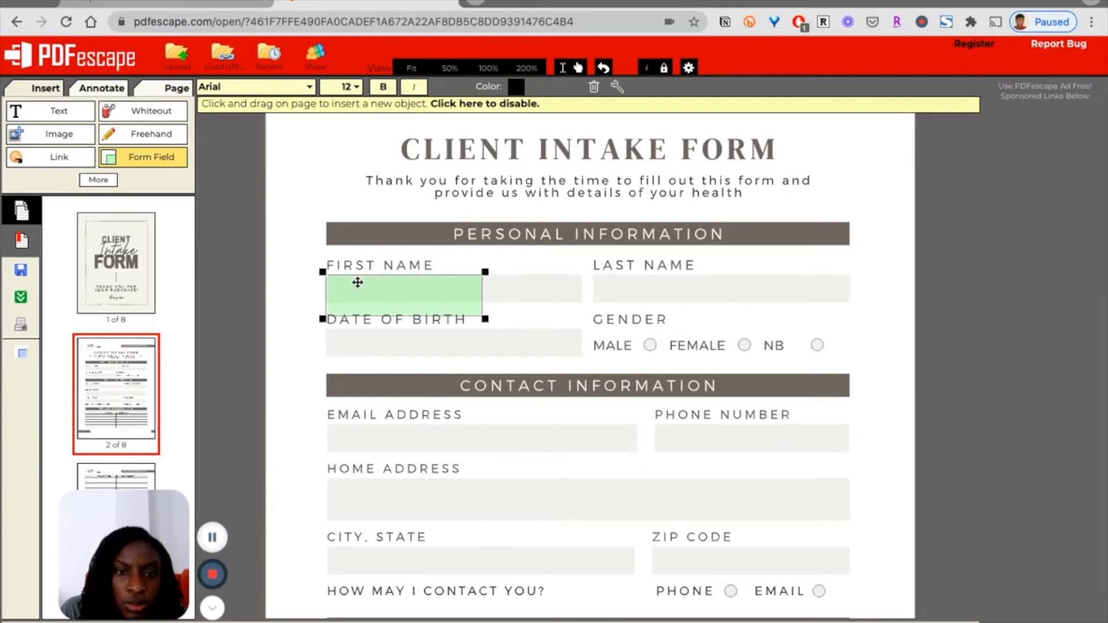
pyautogui.moveTo(358, 282); pyautogui.dragTo(358, 280)
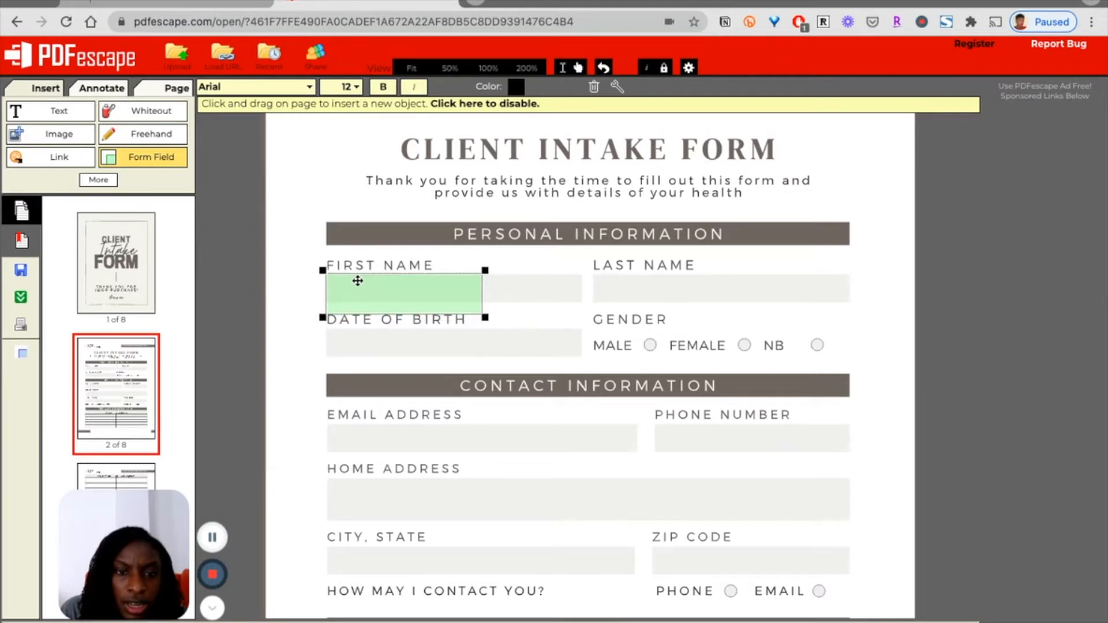
pyautogui.click(483, 315)
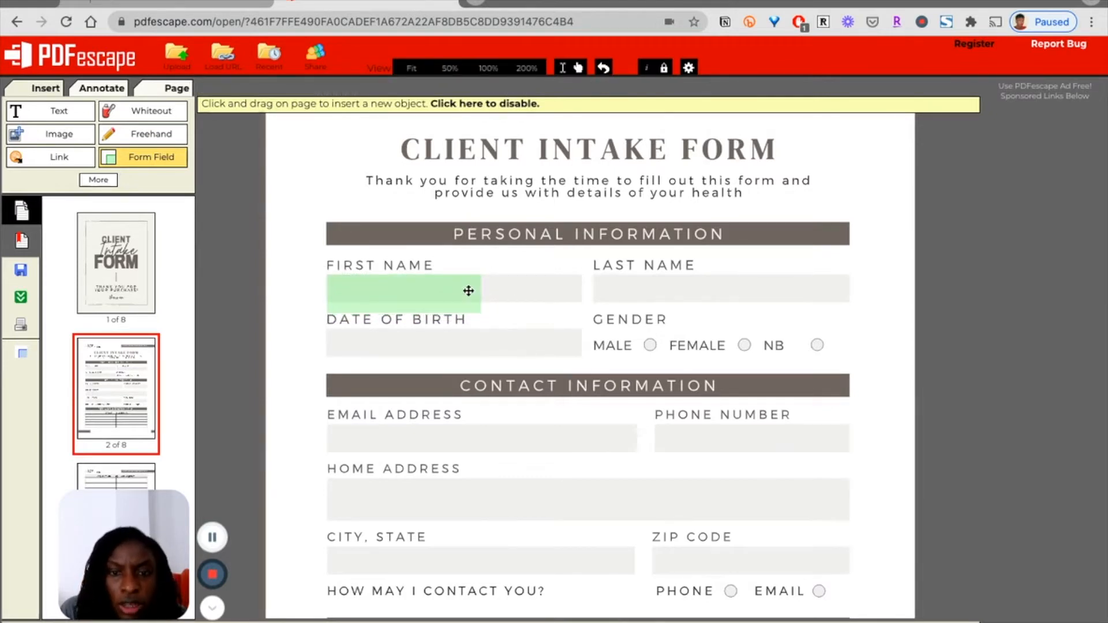
pyautogui.click(468, 290)
pyautogui.moveTo(484, 316); pyautogui.dragTo(583, 306)
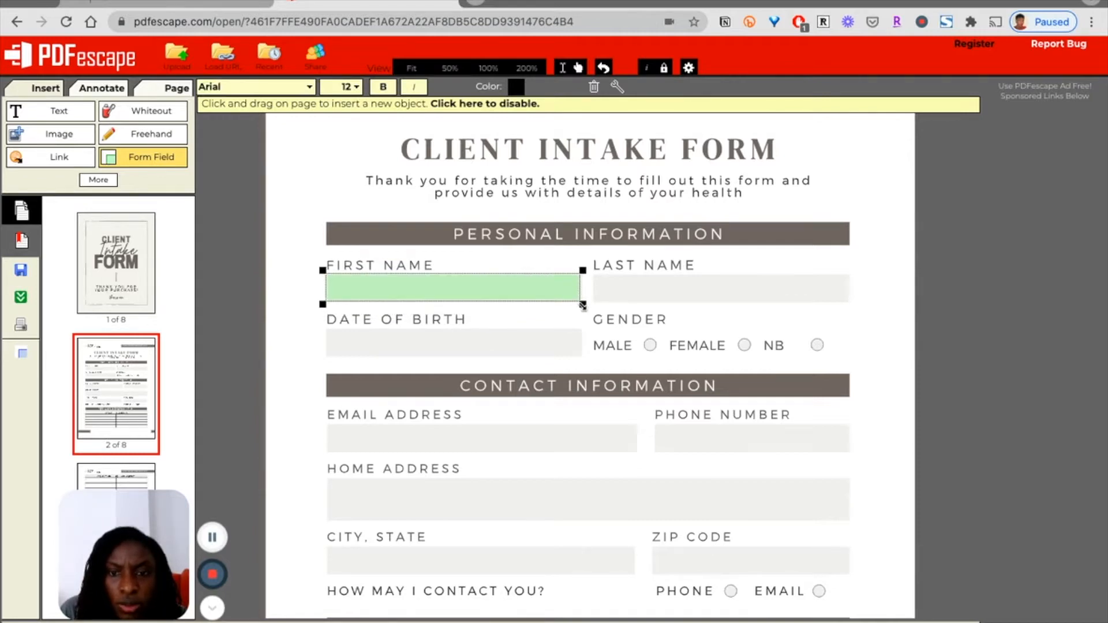
# Add a text form field over the Date of Birth box, aligned and sized to fit it
pyautogui.click(333, 340)
pyautogui.moveTo(376, 353); pyautogui.dragTo(367, 348)
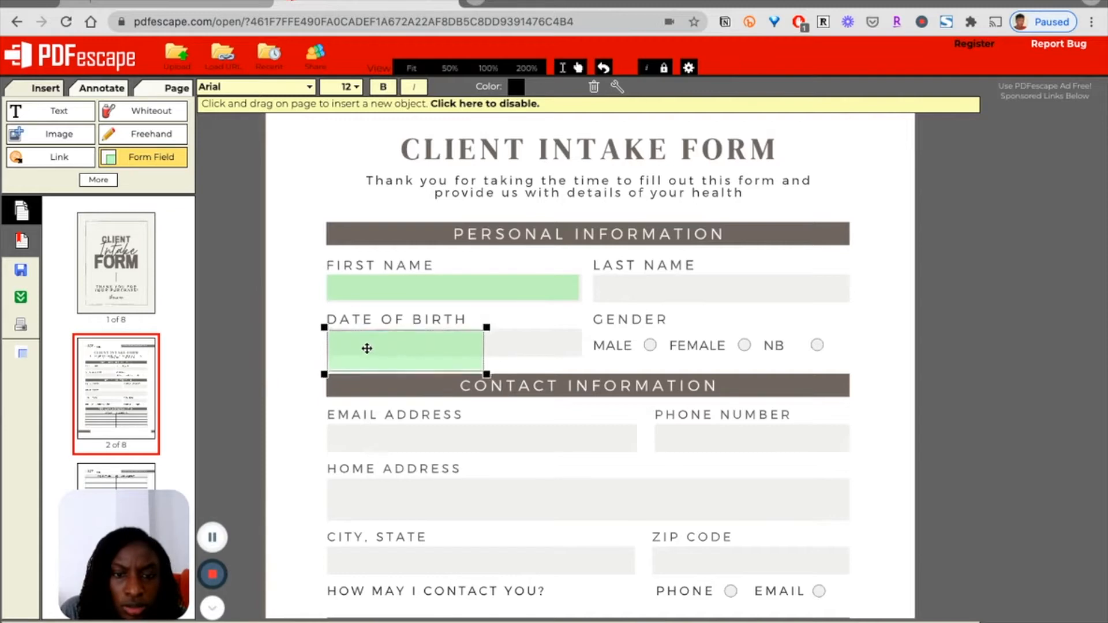
pyautogui.moveTo(487, 374); pyautogui.dragTo(586, 359)
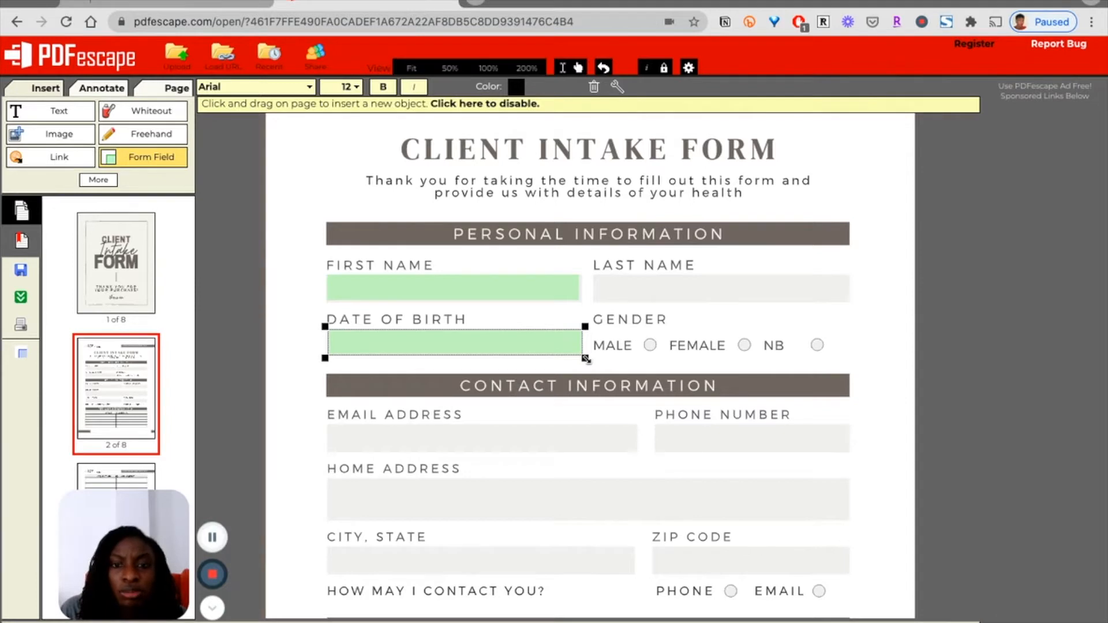
# Place text form fields over the Last Name and Email Address boxes, each resized to fill its box
pyautogui.scroll(-1, 586, 359)
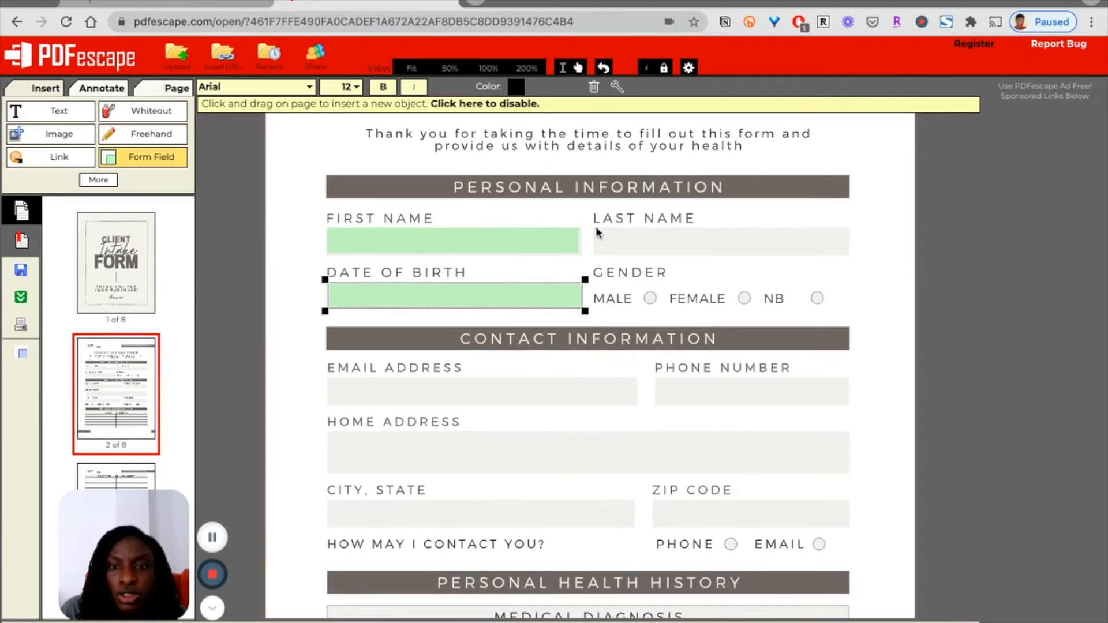
pyautogui.moveTo(593, 225); pyautogui.dragTo(755, 271)
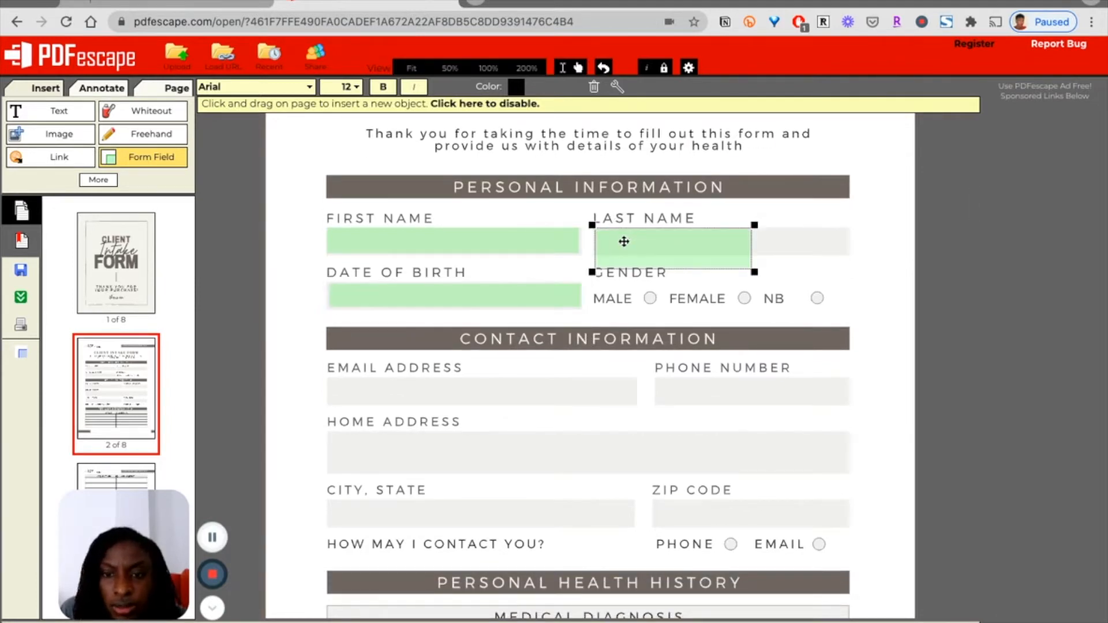
pyautogui.moveTo(754, 272); pyautogui.dragTo(853, 259)
pyautogui.click(330, 381)
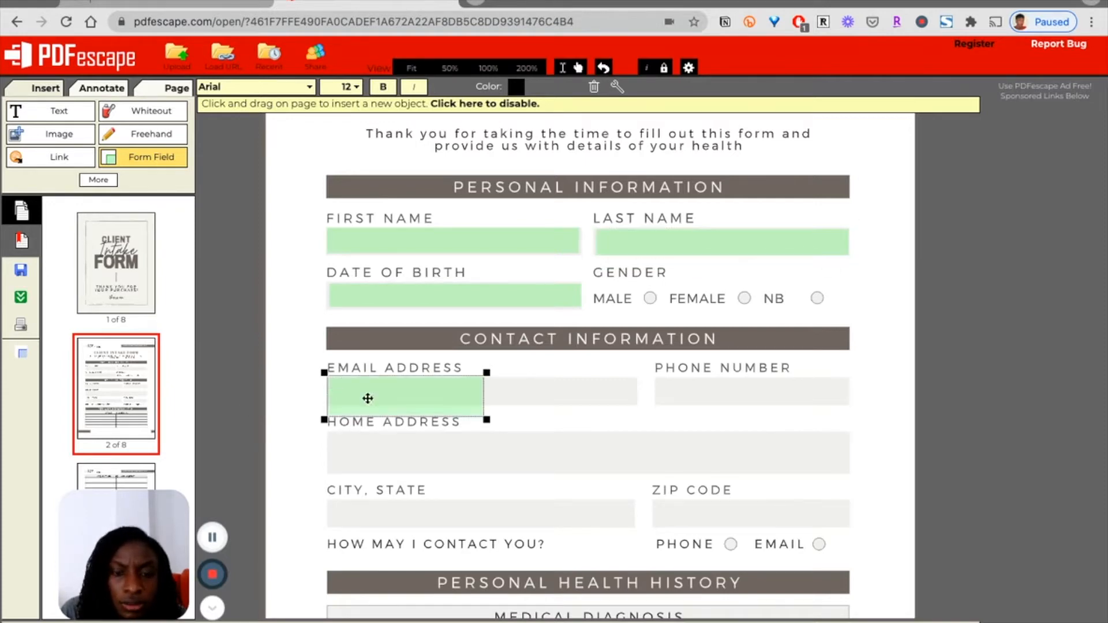
pyautogui.moveTo(490, 418); pyautogui.dragTo(637, 406)
# Add text form fields covering the Home Address and City, State boxes, fitting each one to its box
pyautogui.click(333, 430)
pyautogui.click(334, 430)
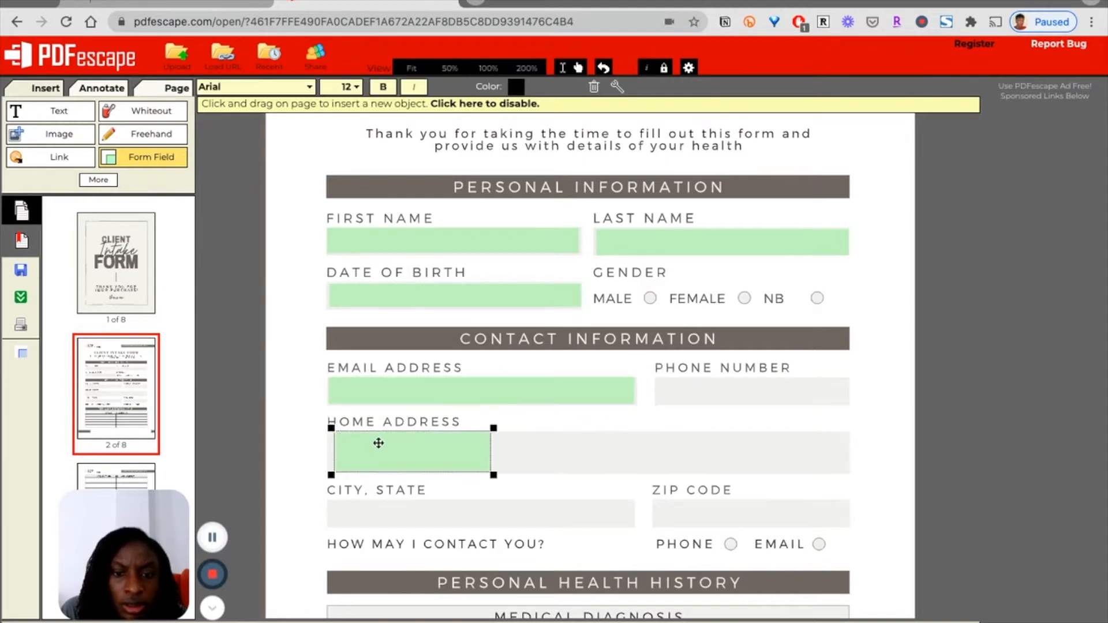
pyautogui.moveTo(487, 473); pyautogui.dragTo(850, 476)
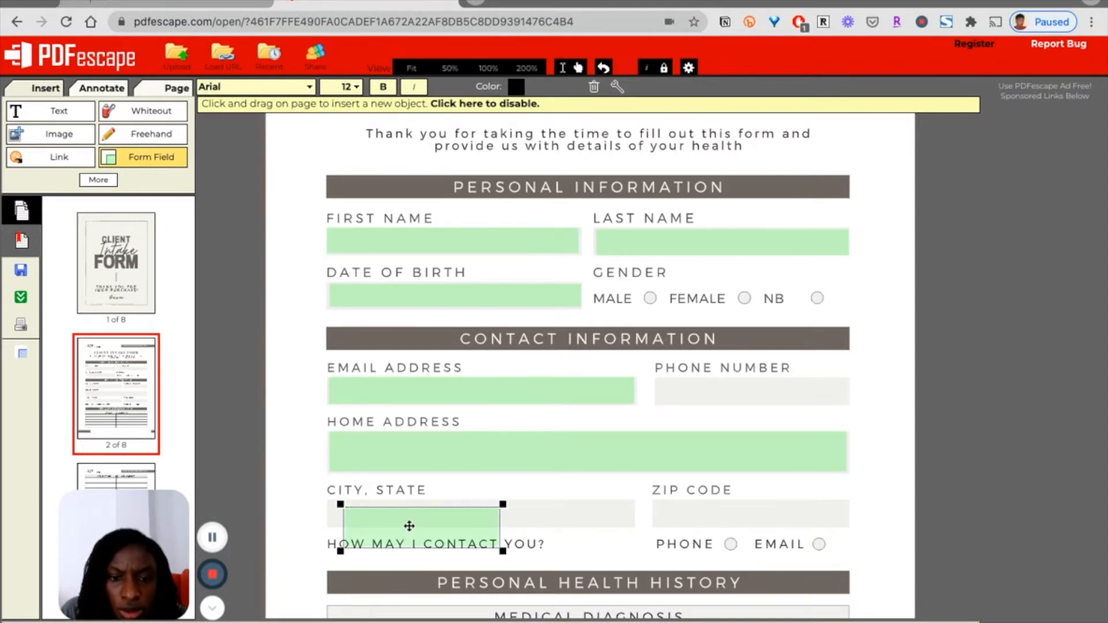
pyautogui.moveTo(409, 525); pyautogui.dragTo(393, 518)
pyautogui.moveTo(489, 545); pyautogui.dragTo(640, 530)
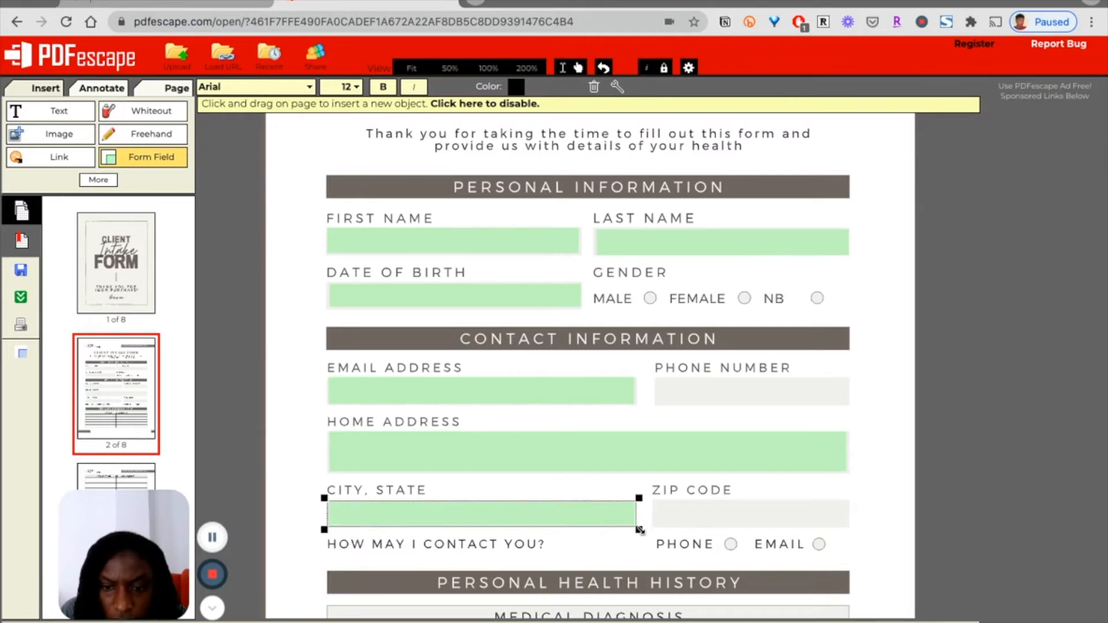
# Add text form fields over the Zip Code and Phone Number boxes, each aligned and resized to fill its box
pyautogui.click(687, 521)
pyautogui.moveTo(702, 527); pyautogui.dragTo(667, 506)
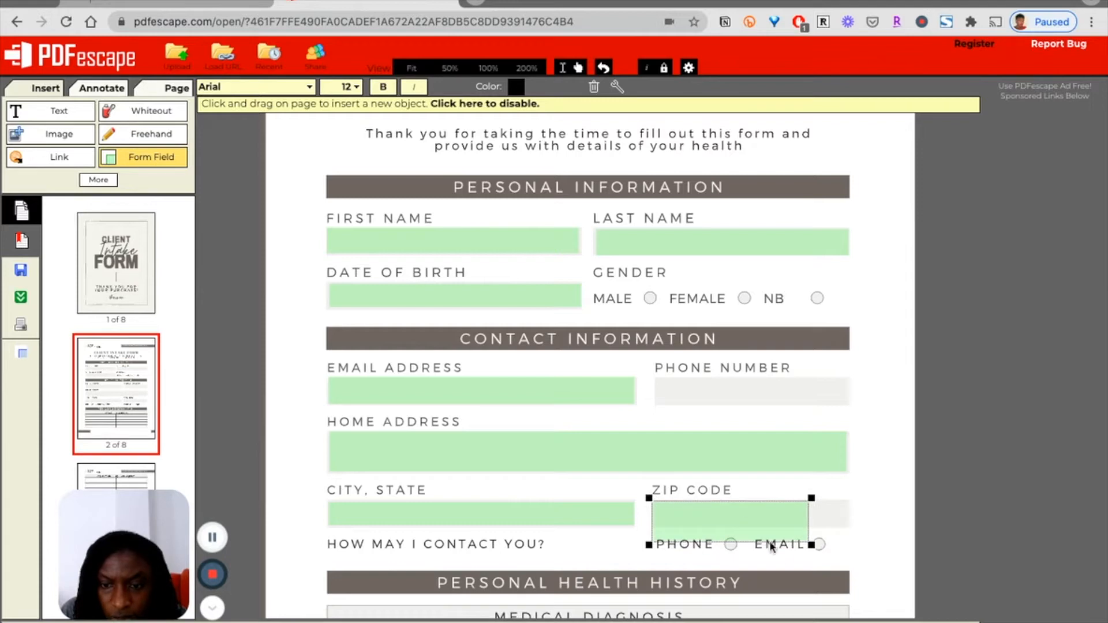
pyautogui.moveTo(810, 542); pyautogui.dragTo(853, 531)
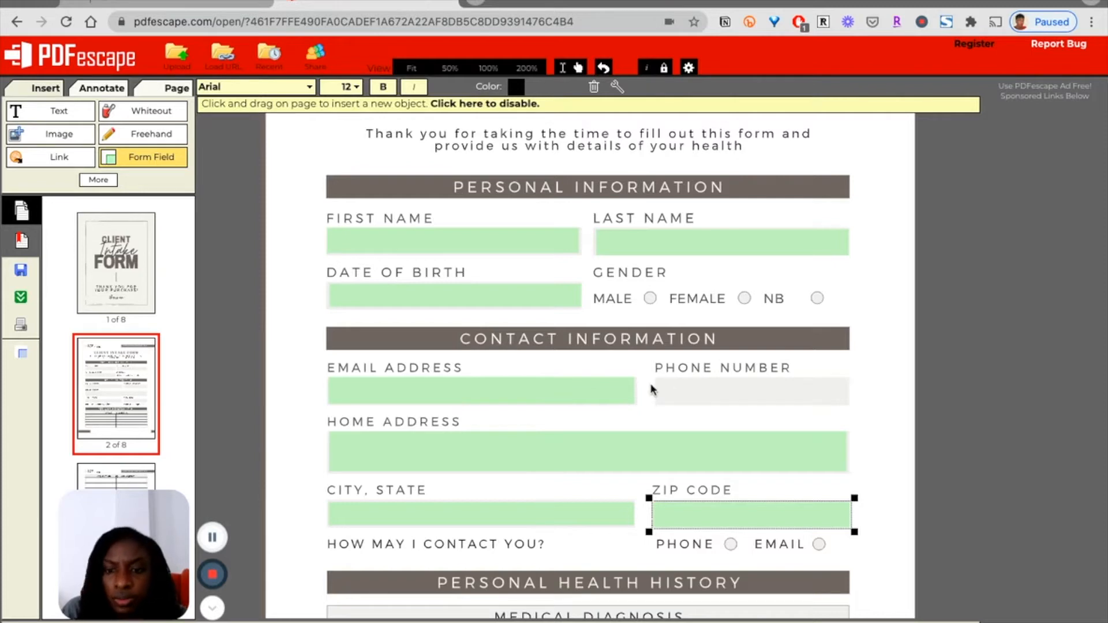
pyautogui.click(668, 384)
pyautogui.moveTo(680, 395); pyautogui.dragTo(666, 385)
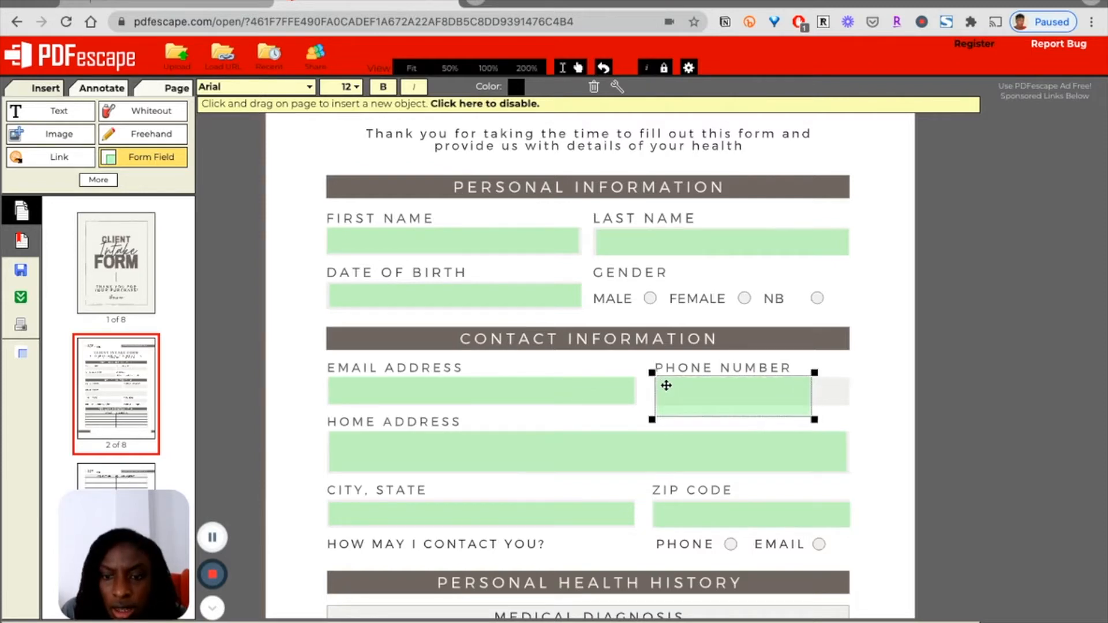
pyautogui.moveTo(815, 420); pyautogui.dragTo(852, 410)
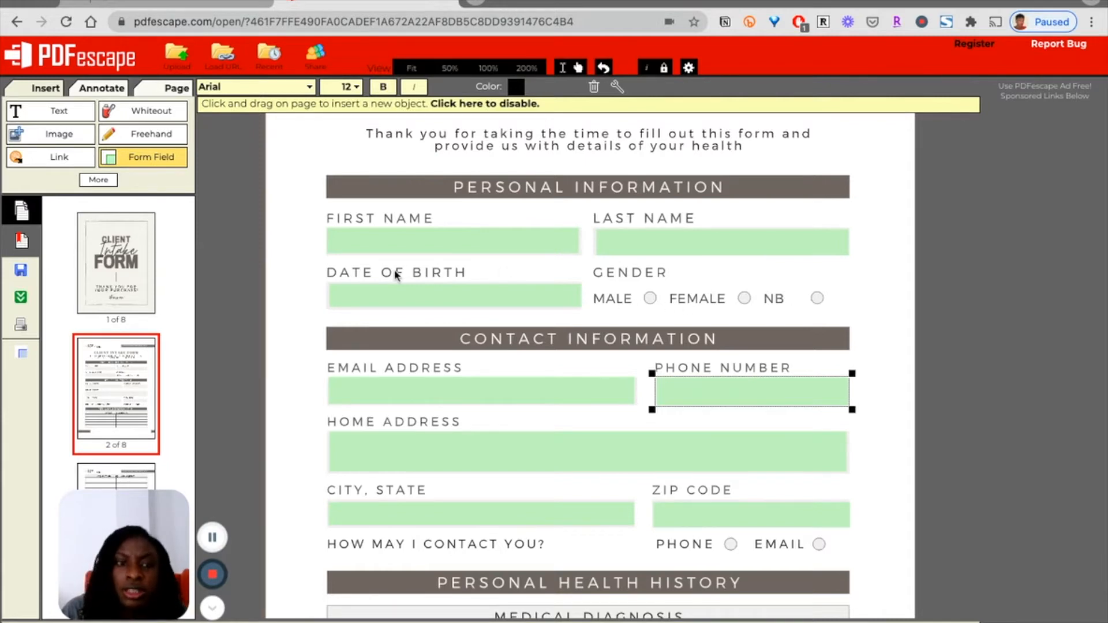
# Add Checkbox form fields over the Male and Female circles under Gender, each shrunk and centred on its circle
pyautogui.click(157, 163)
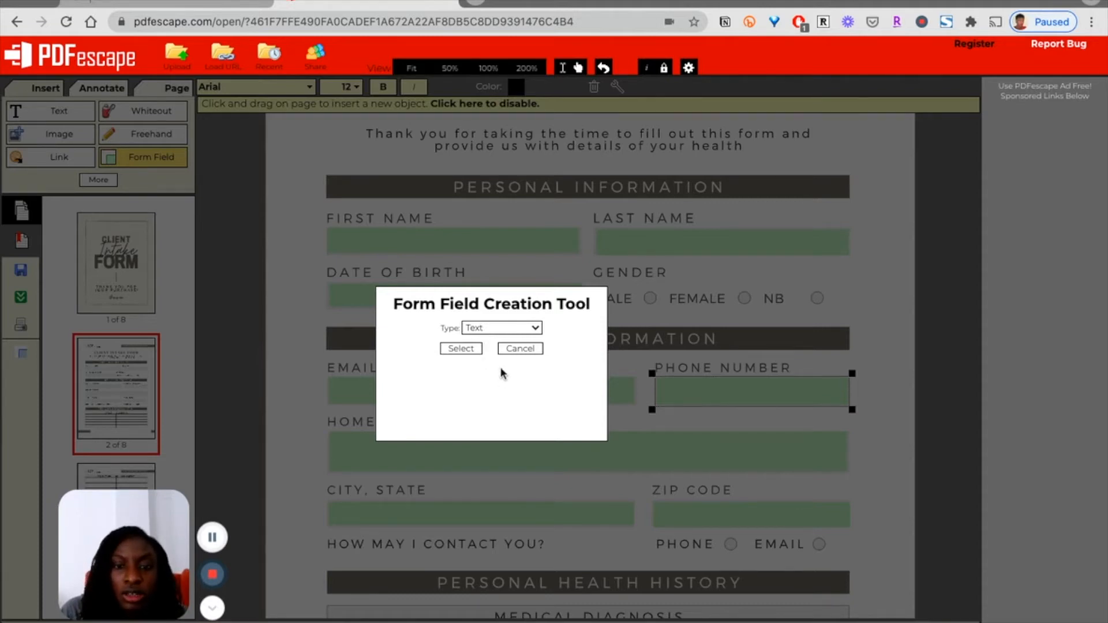
pyautogui.click(504, 350)
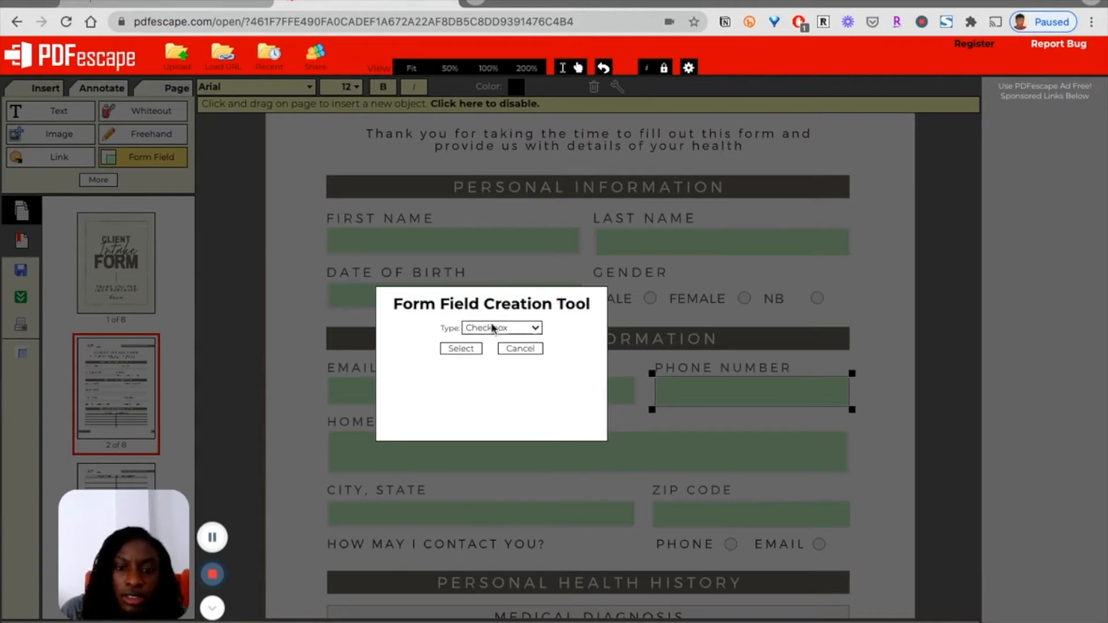
pyautogui.click(462, 348)
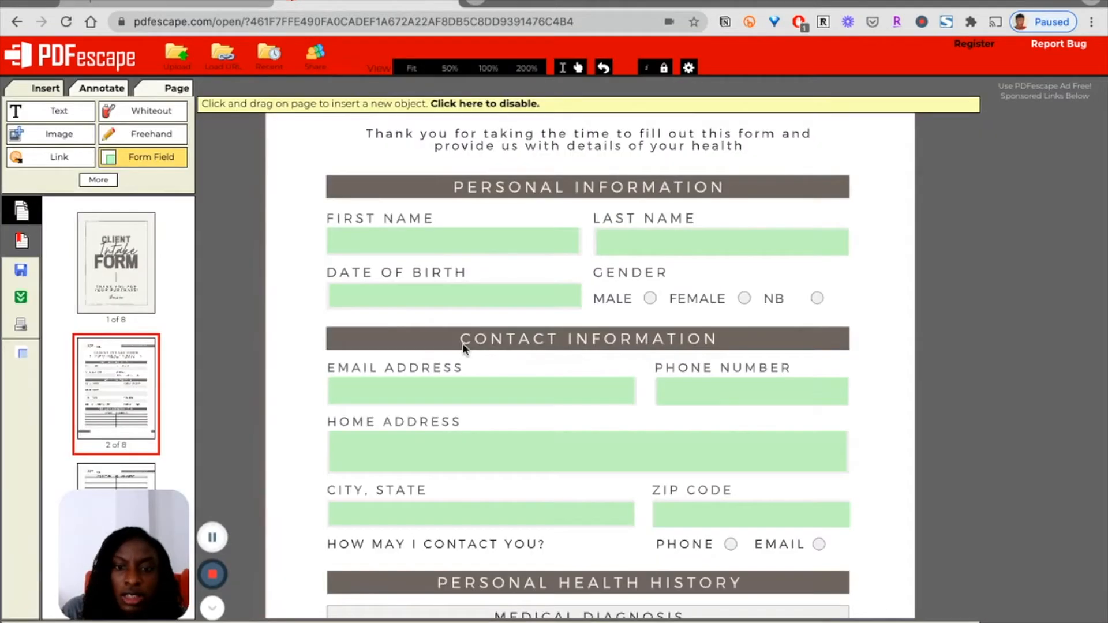
pyautogui.click(650, 299)
pyautogui.moveTo(656, 305); pyautogui.dragTo(665, 281)
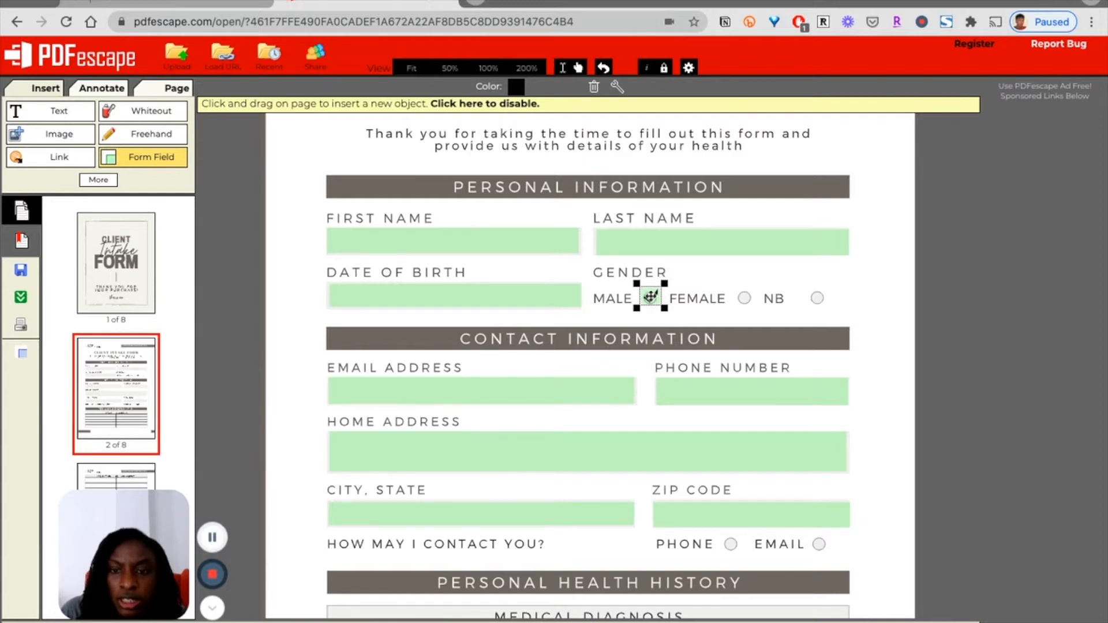
pyautogui.moveTo(650, 296); pyautogui.dragTo(652, 295)
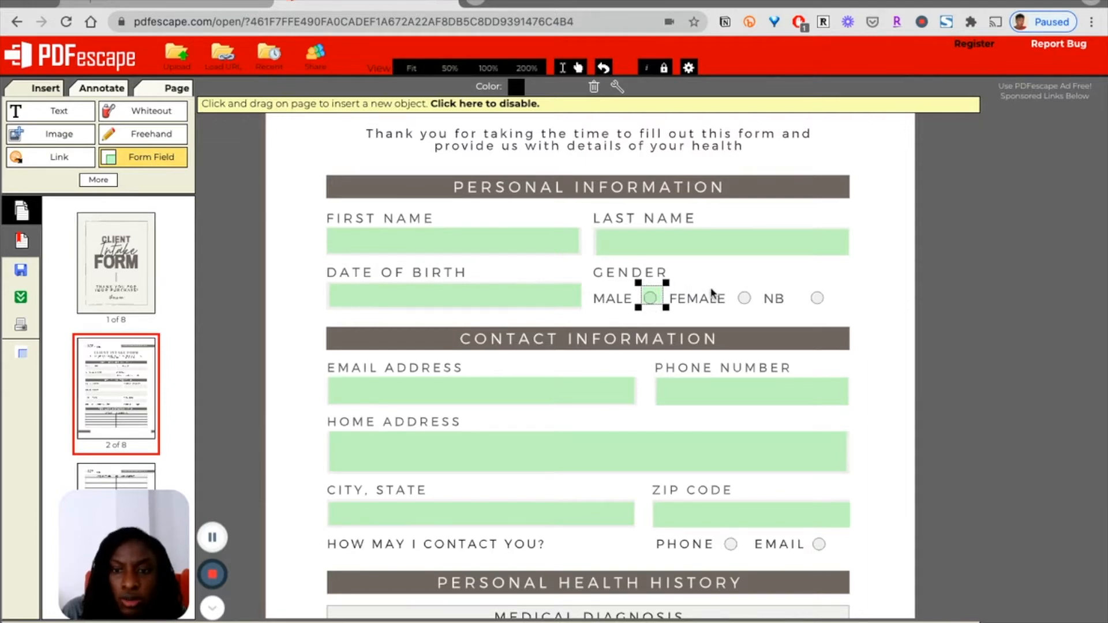
pyautogui.moveTo(744, 293)
pyautogui.mouseDown()
pyautogui.moveTo(774, 323)
pyautogui.moveTo(747, 291)
pyautogui.moveTo(759, 284)
pyautogui.mouseUp()
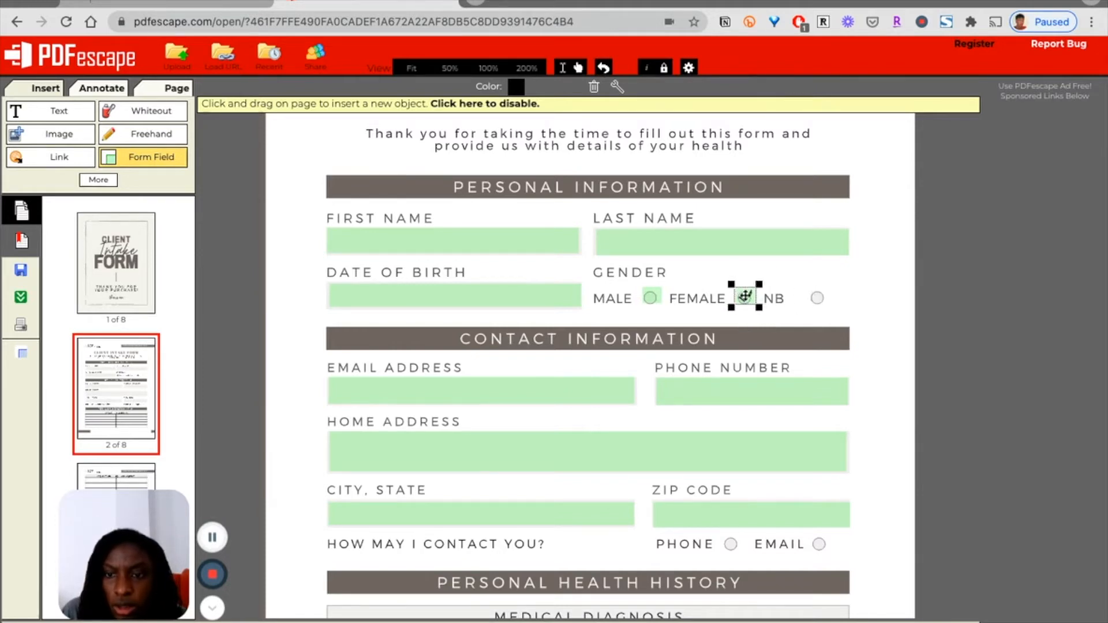
# Place a Checkbox form field over the NB circle under Gender and delete it
pyautogui.click(812, 294)
pyautogui.moveTo(825, 298)
pyautogui.mouseDown()
pyautogui.moveTo(828, 284)
pyautogui.moveTo(820, 294)
pyautogui.mouseUp()
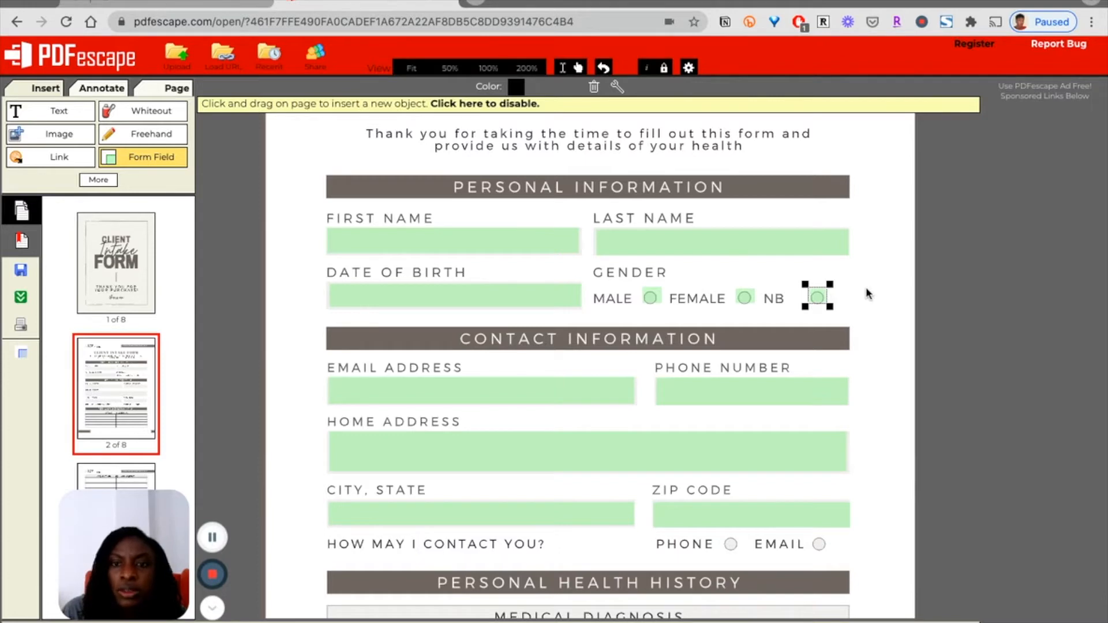
pyautogui.click(594, 87)
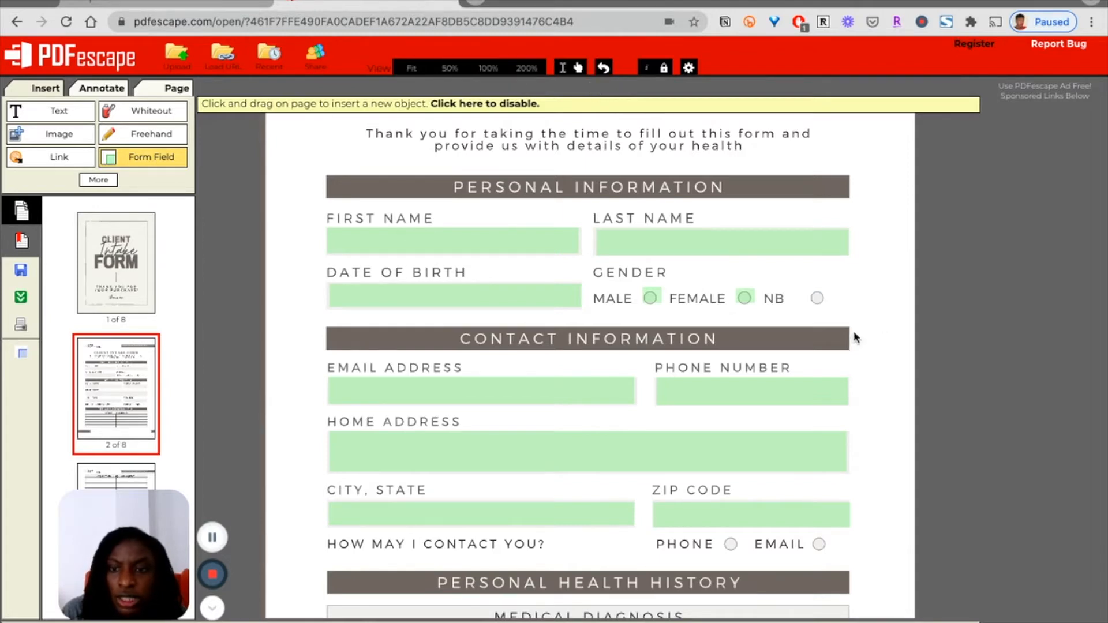
# Insert a Checkbox form field over the NB circle under Gender and shrink it to fit the circle
pyautogui.click(155, 163)
pyautogui.click(502, 328)
pyautogui.click(512, 348)
pyautogui.click(467, 348)
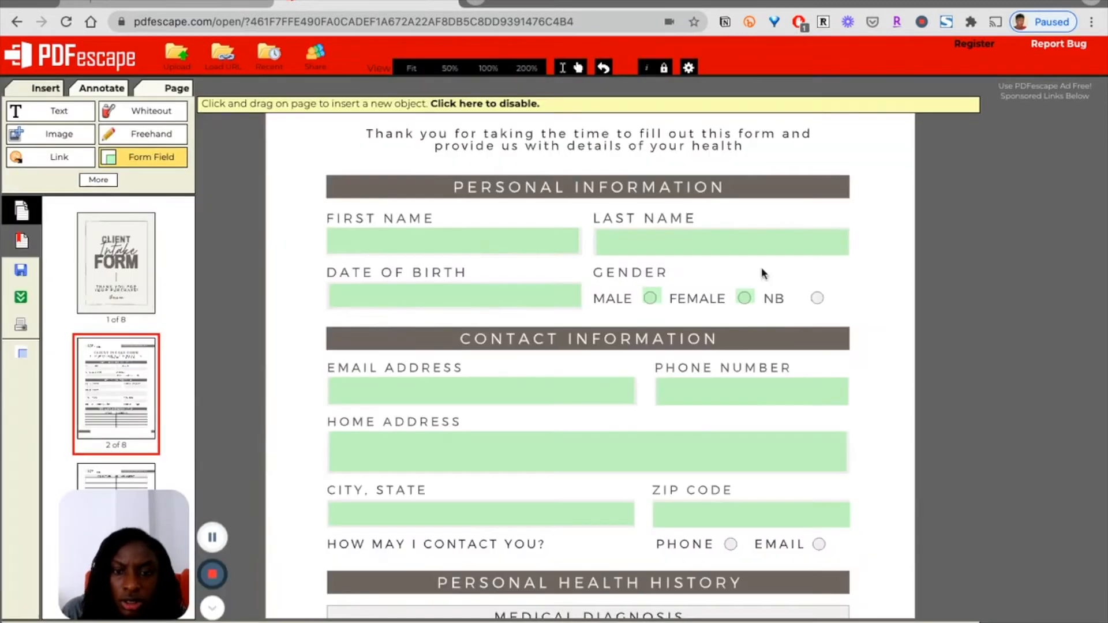
pyautogui.click(816, 297)
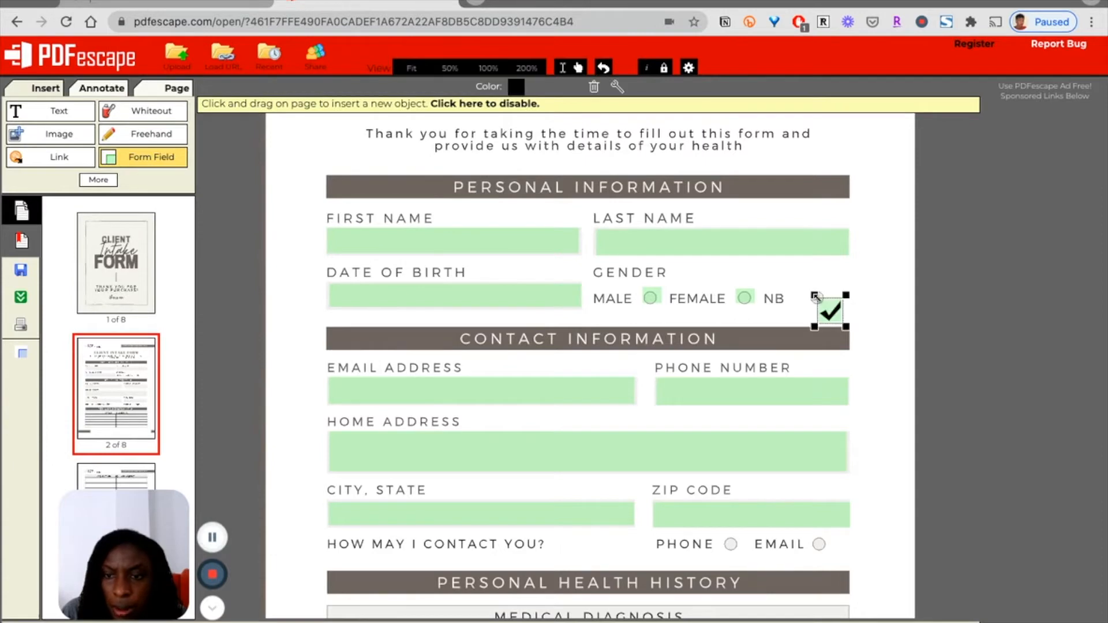
pyautogui.moveTo(825, 308); pyautogui.dragTo(830, 285)
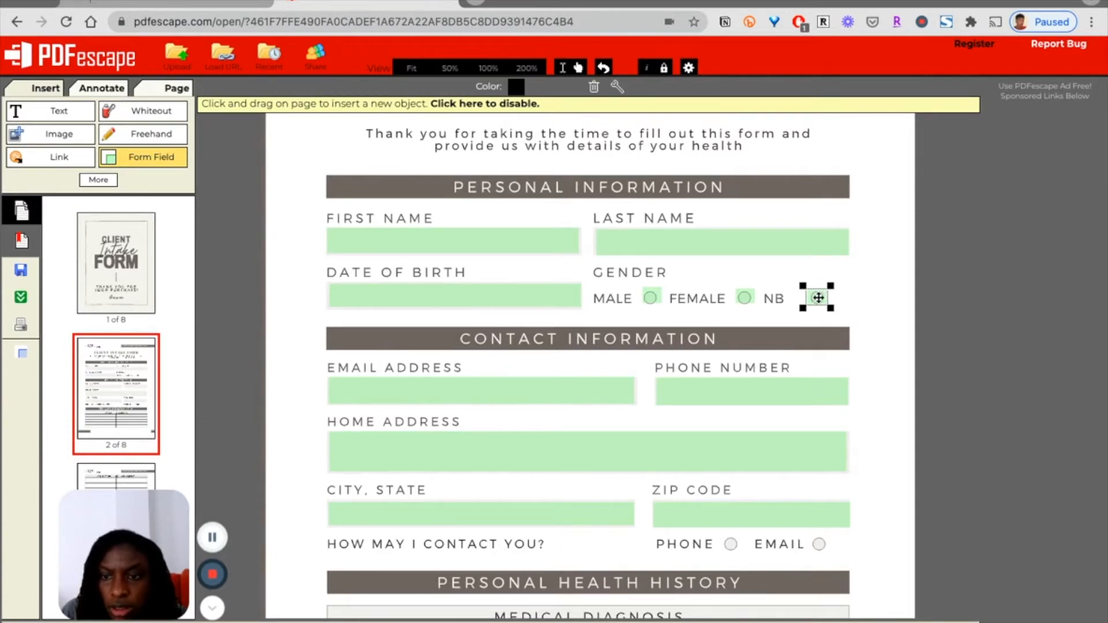
# Add a Text Paragraph form field filling the first box under List Your Current Health/Wellness Concerns
pyautogui.scroll(-5, 868, 283)
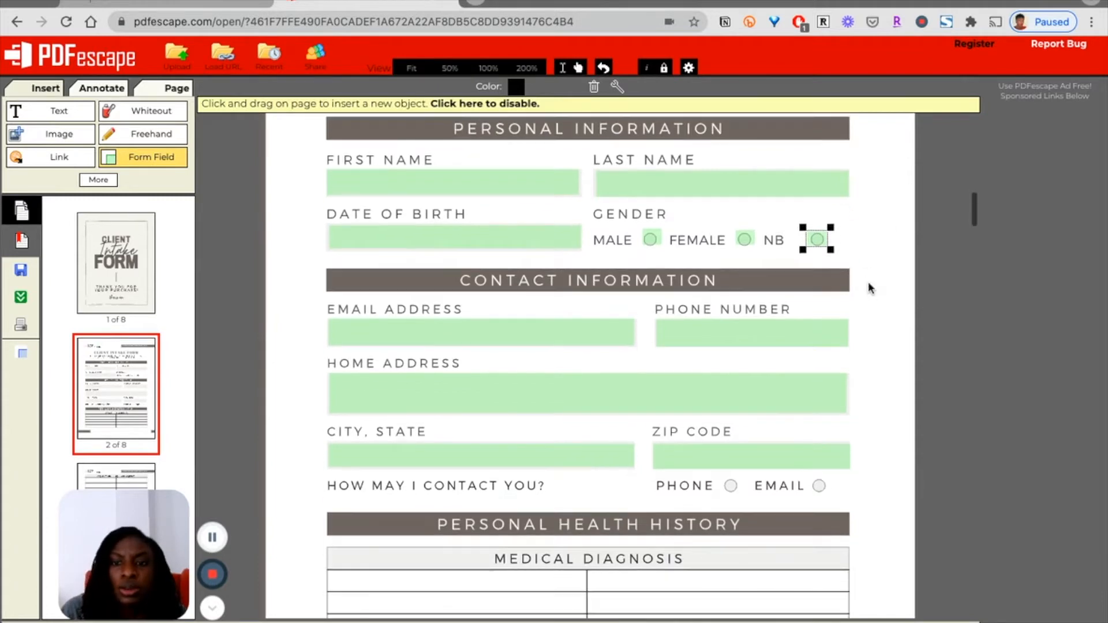
pyautogui.scroll(-2, 870, 286)
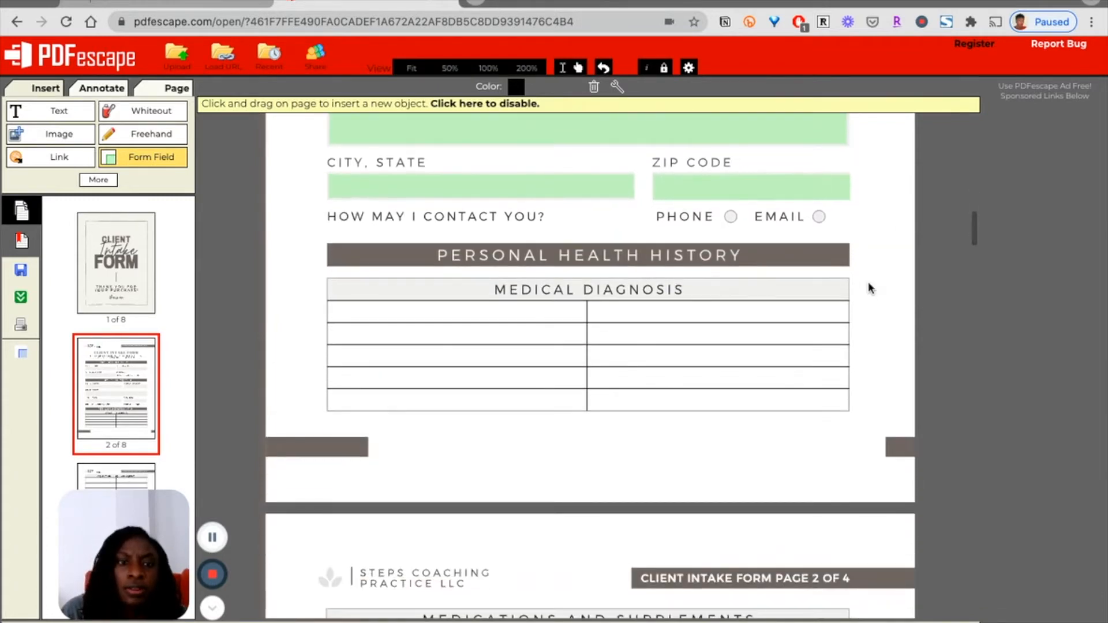
pyautogui.scroll(-2, 871, 287)
pyautogui.scroll(-5, 869, 283)
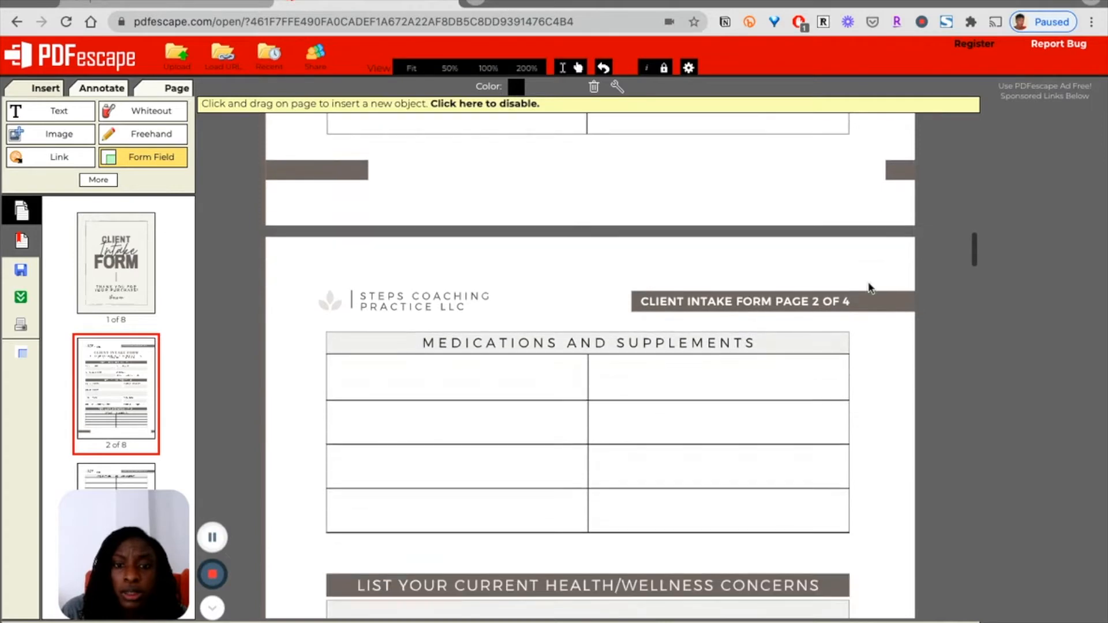
pyautogui.scroll(-5, 475, 317)
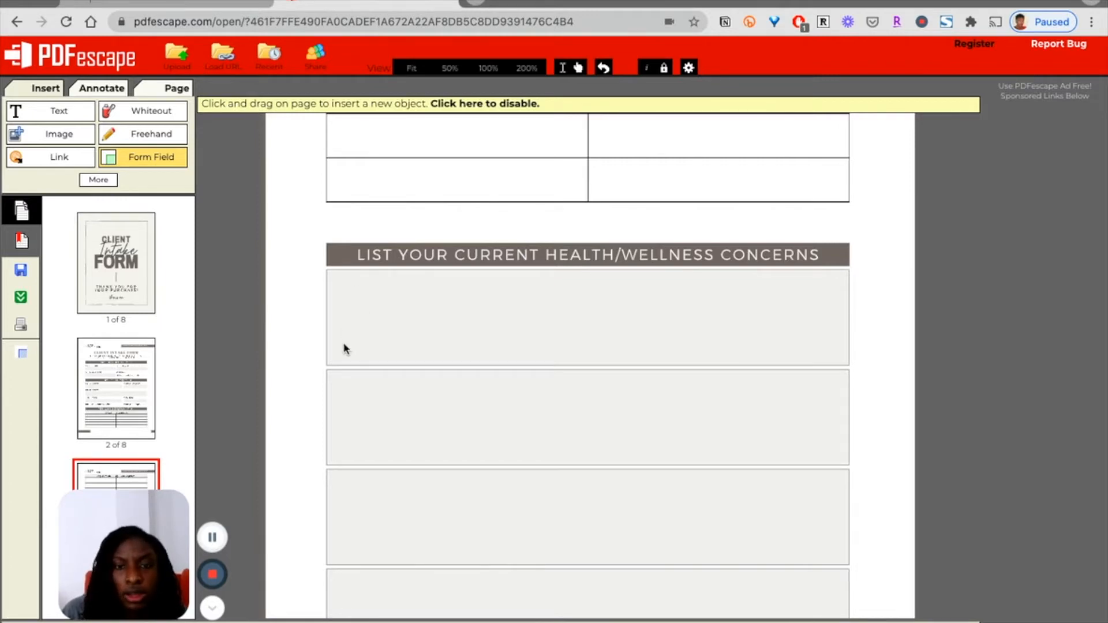
pyautogui.click(142, 161)
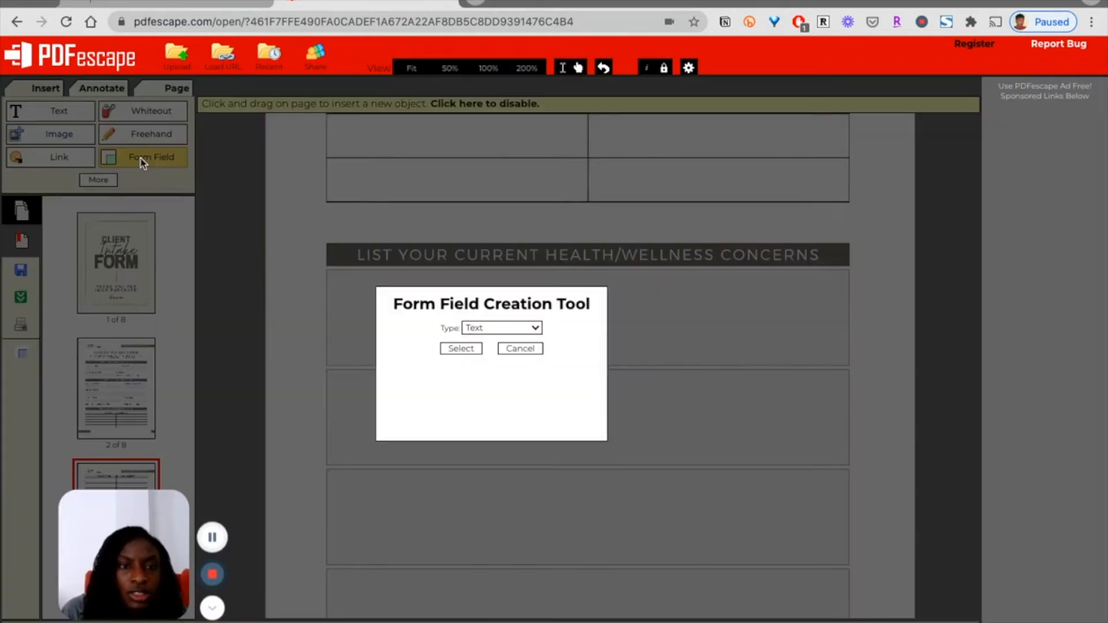
pyautogui.click(487, 328)
pyautogui.click(493, 347)
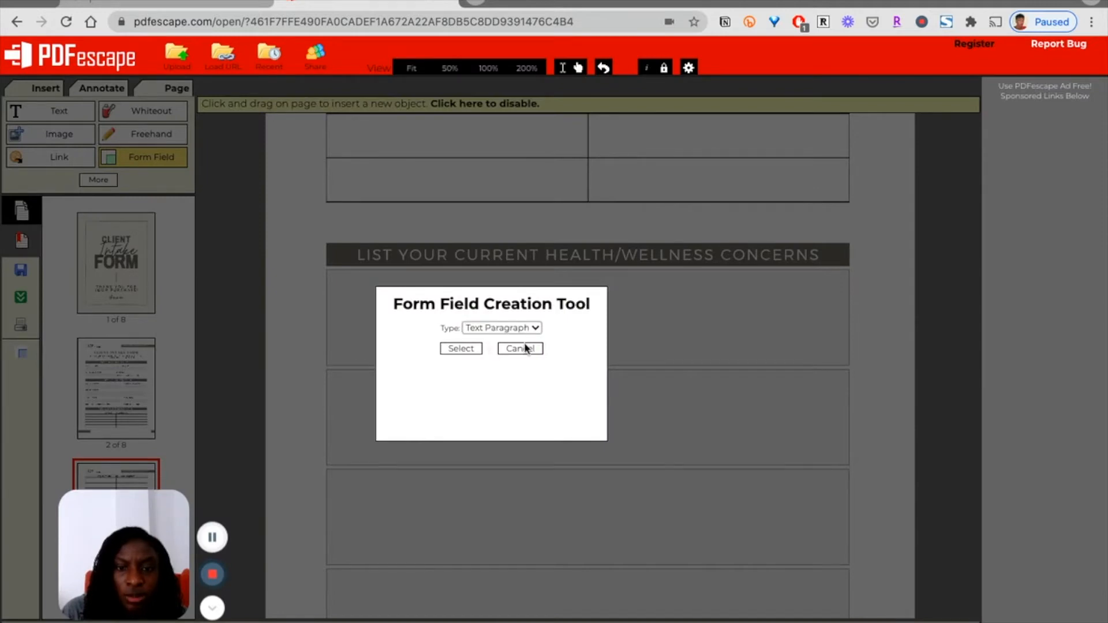
pyautogui.click(461, 349)
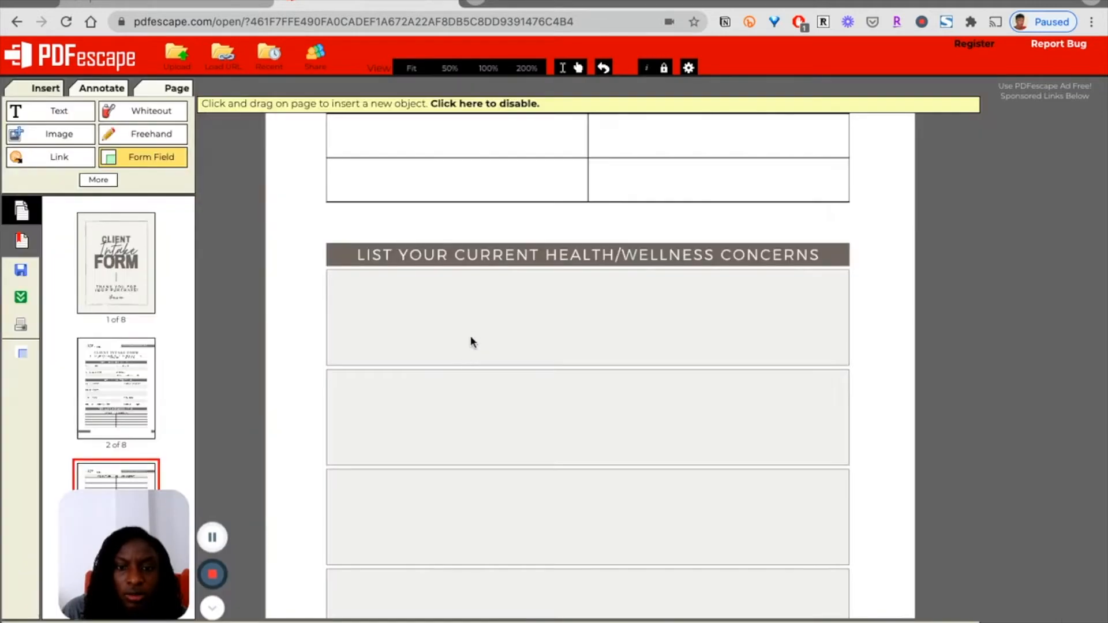
pyautogui.click(326, 268)
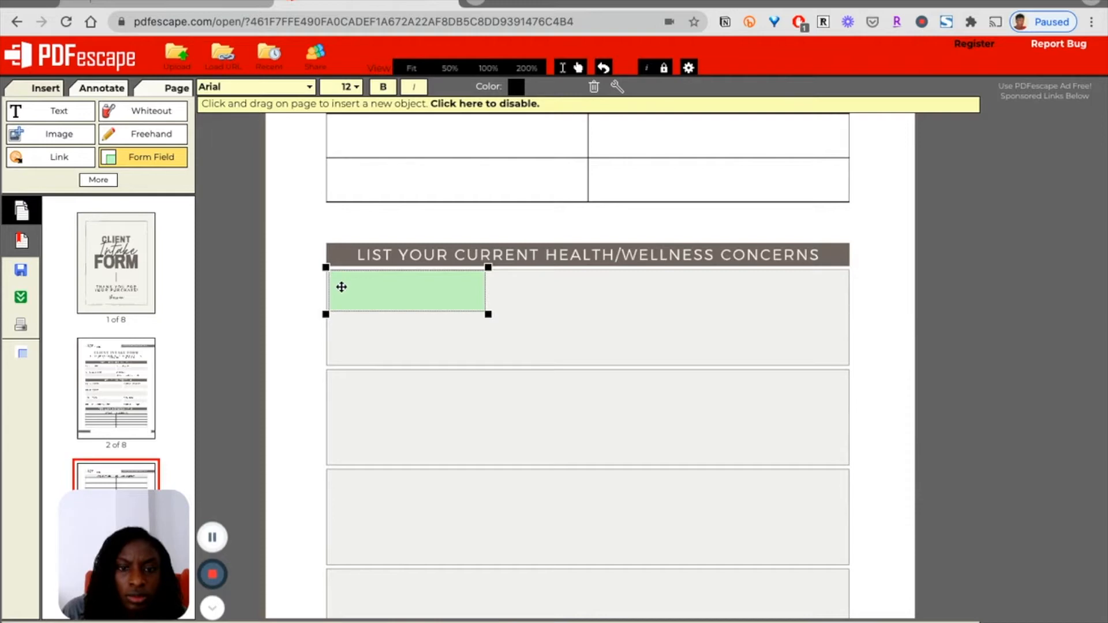
pyautogui.moveTo(487, 316); pyautogui.dragTo(852, 371)
# Cover the second, third and fourth Health/Wellness Concerns boxes with Text Paragraph fields, each aligned and resized to fill its box
pyautogui.click(330, 376)
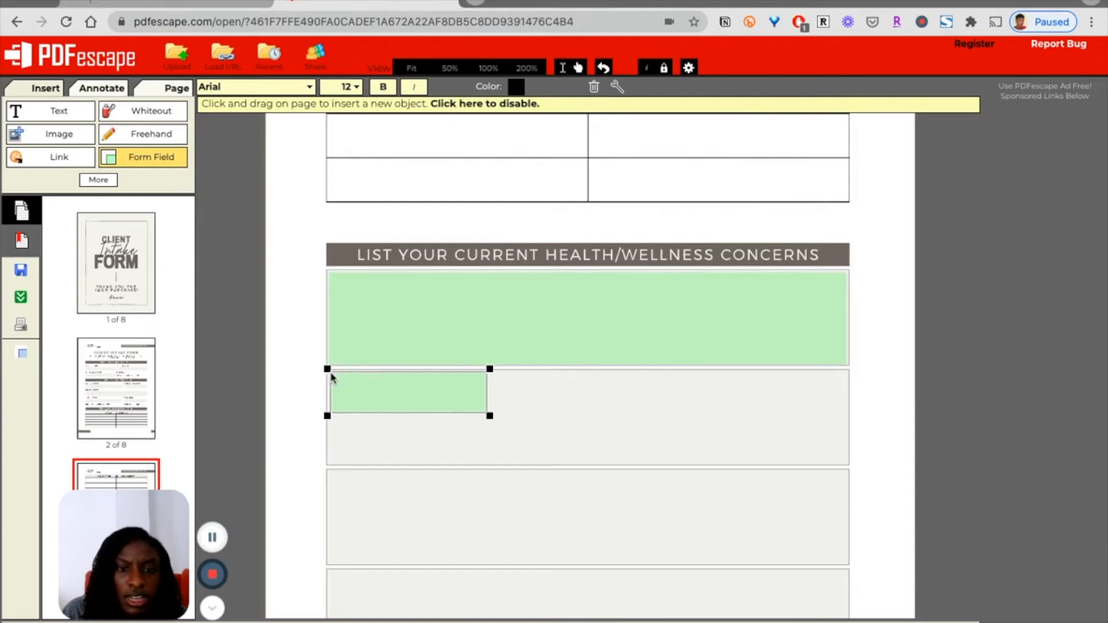
pyautogui.moveTo(369, 391); pyautogui.dragTo(367, 386)
pyautogui.moveTo(486, 414); pyautogui.dragTo(853, 468)
pyautogui.scroll(-1, 548, 521)
pyautogui.click(346, 413)
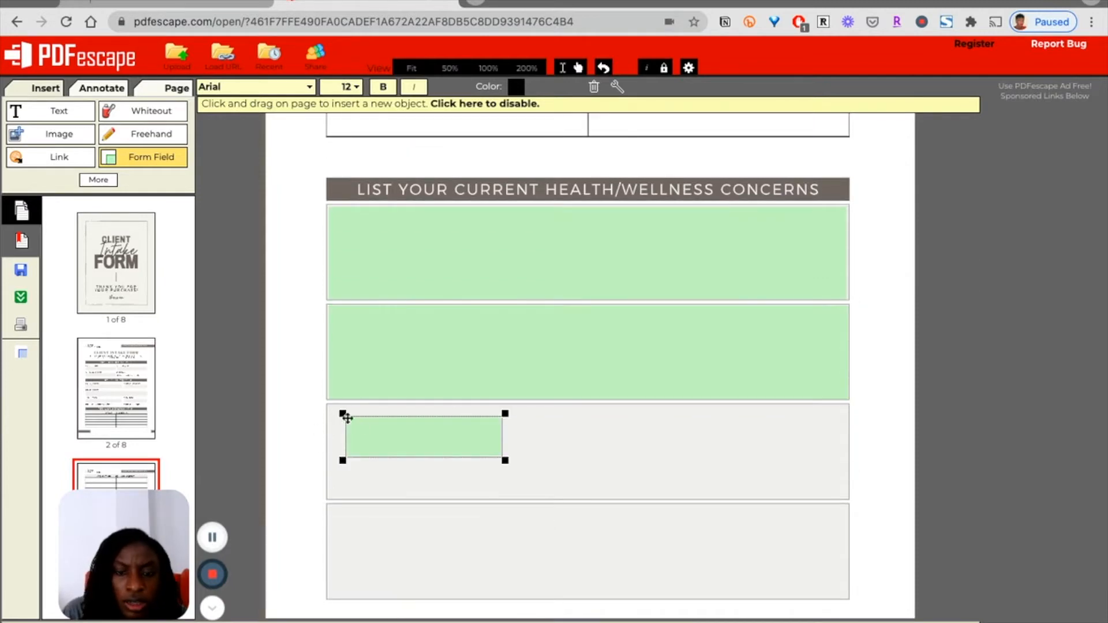
pyautogui.moveTo(366, 433); pyautogui.dragTo(352, 422)
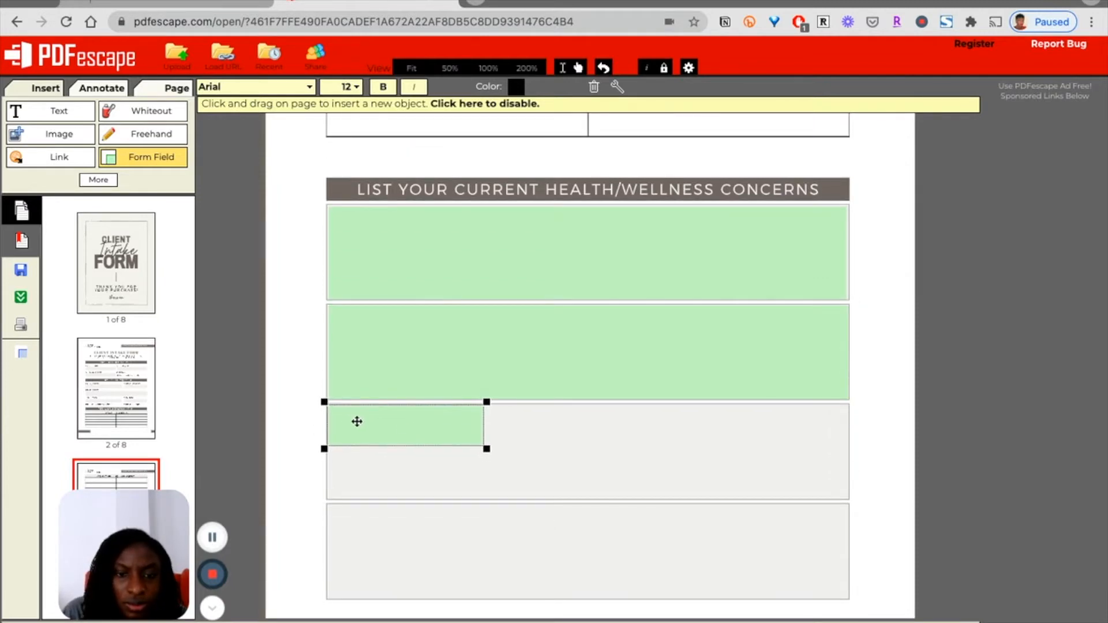
pyautogui.moveTo(487, 449); pyautogui.dragTo(850, 504)
pyautogui.click(336, 506)
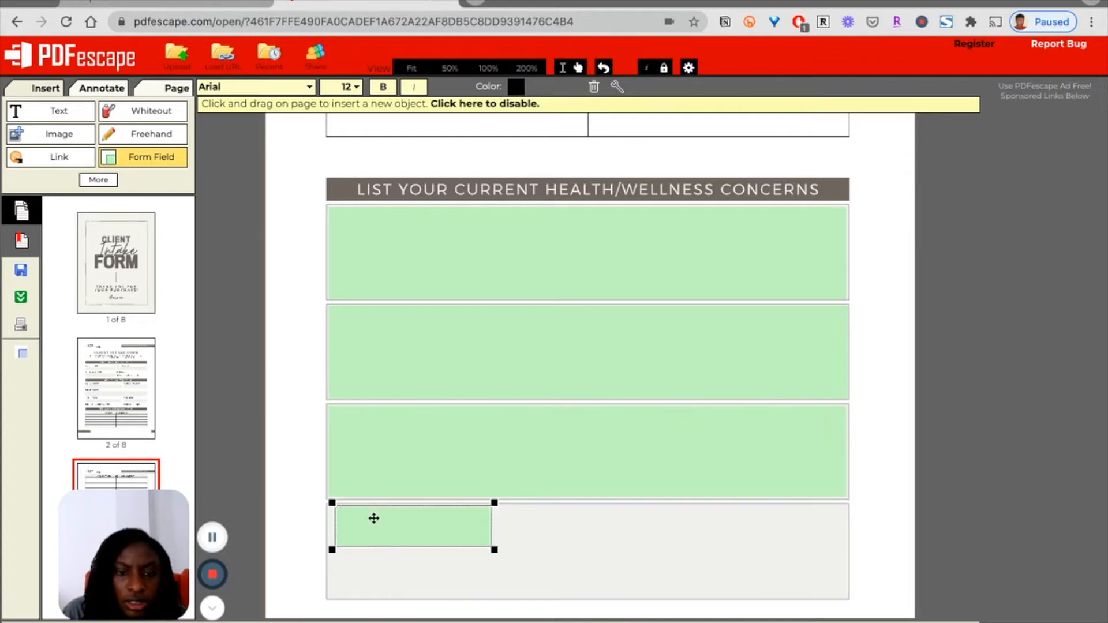
pyautogui.moveTo(373, 520); pyautogui.dragTo(366, 517)
pyautogui.moveTo(486, 549); pyautogui.dragTo(852, 603)
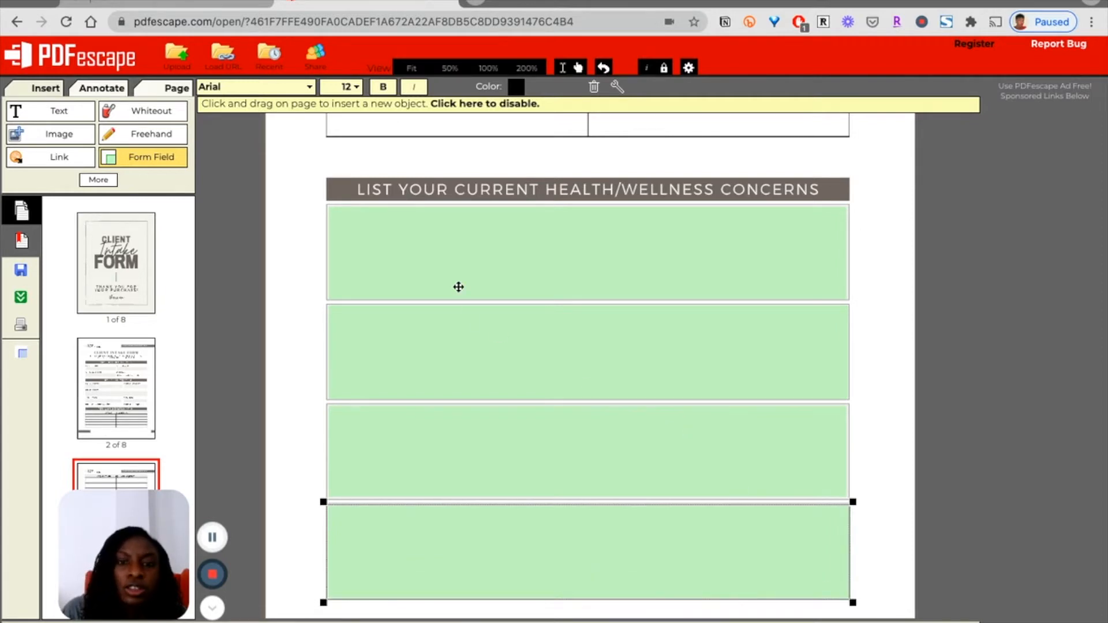
pyautogui.scroll(10, 347, 208)
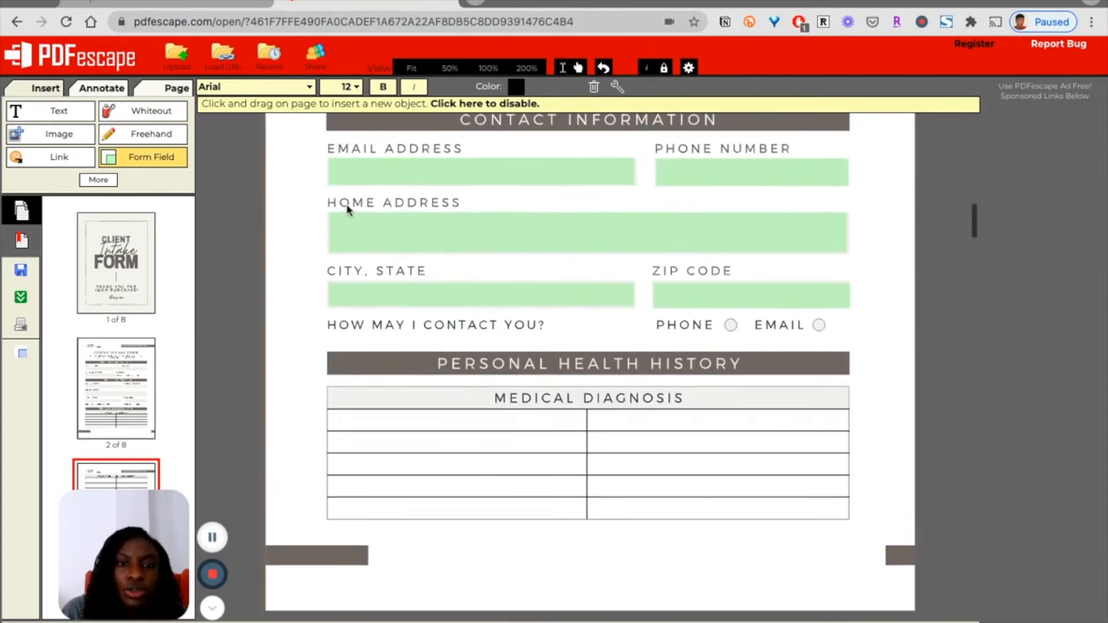
pyautogui.click(346, 219)
pyautogui.press('Delete')
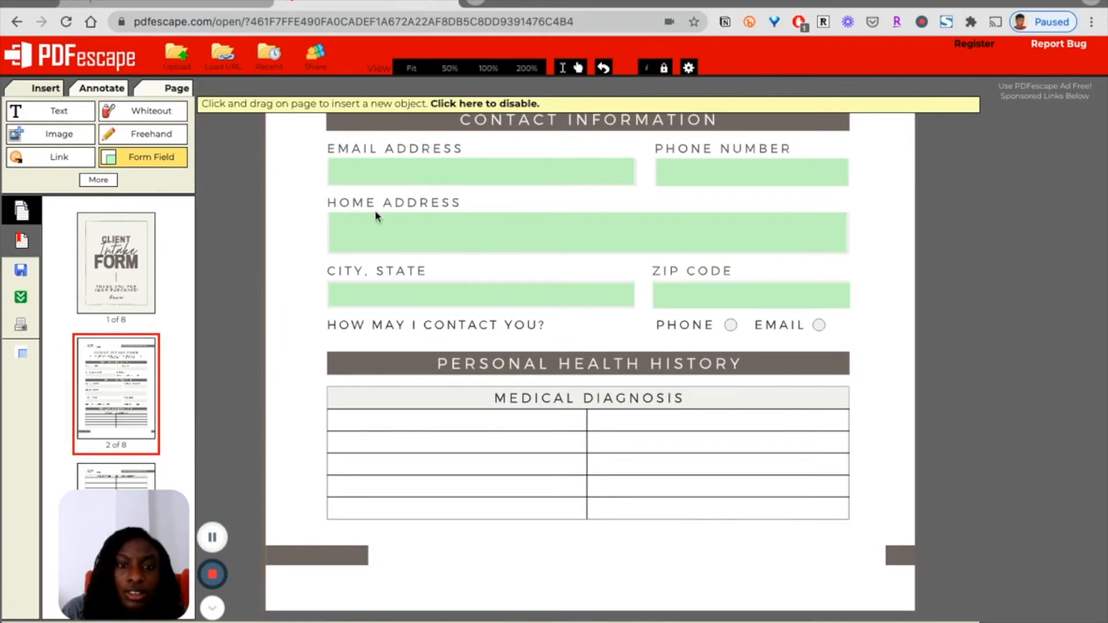
pyautogui.click(371, 225)
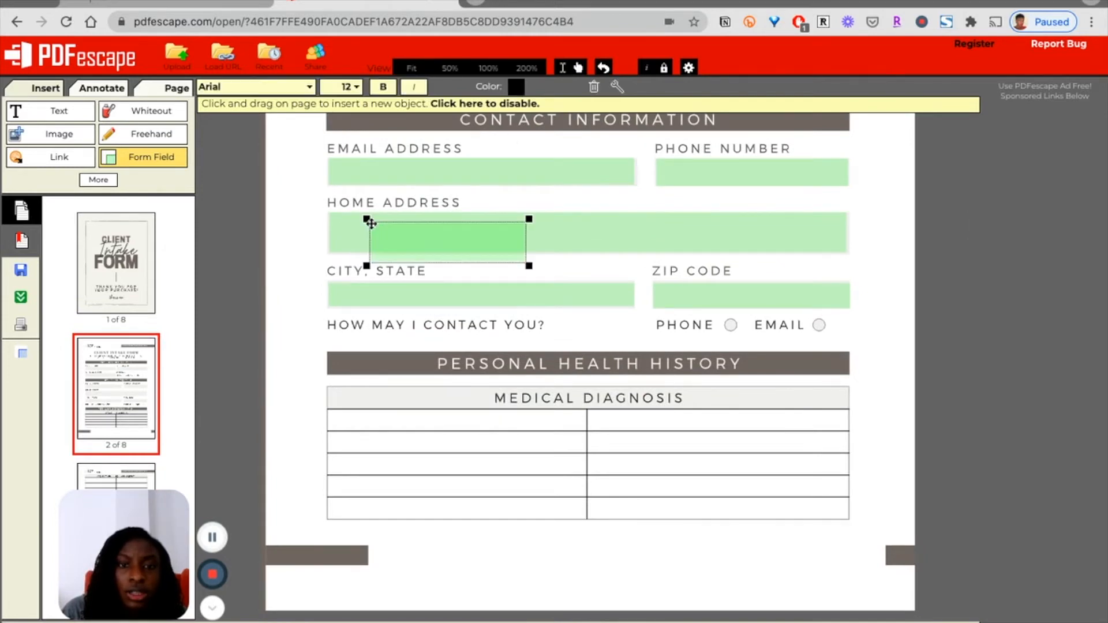
pyautogui.click(594, 88)
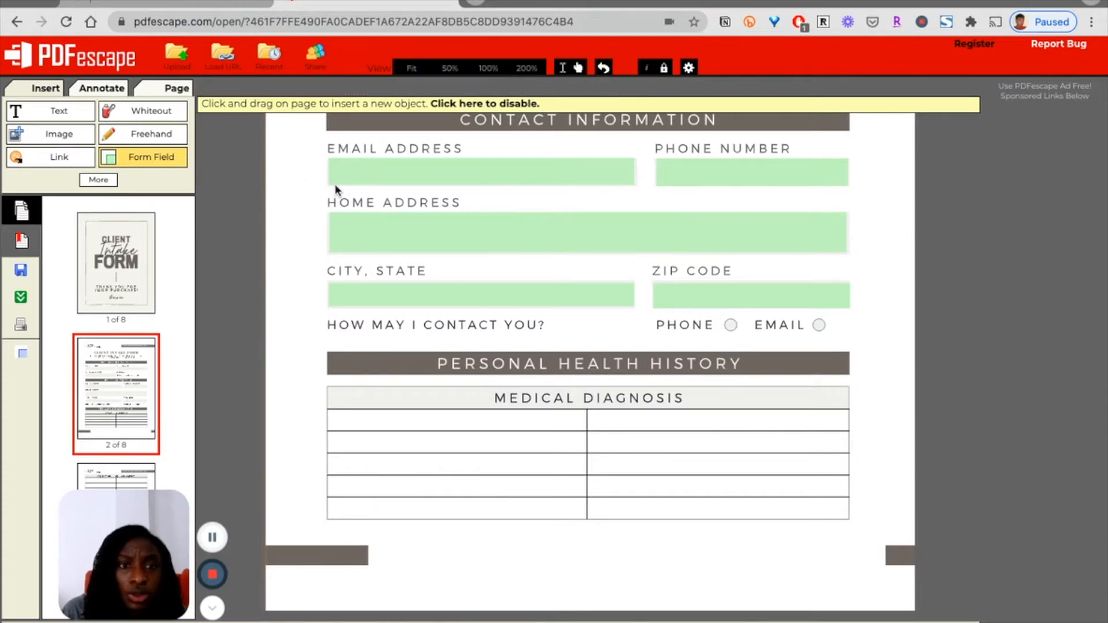
# Switch to hand scroll mode and test the First Name field by entering the sample text "jhjhkjhkjhkjhkj"
pyautogui.scroll(3, 341, 184)
pyautogui.click(573, 72)
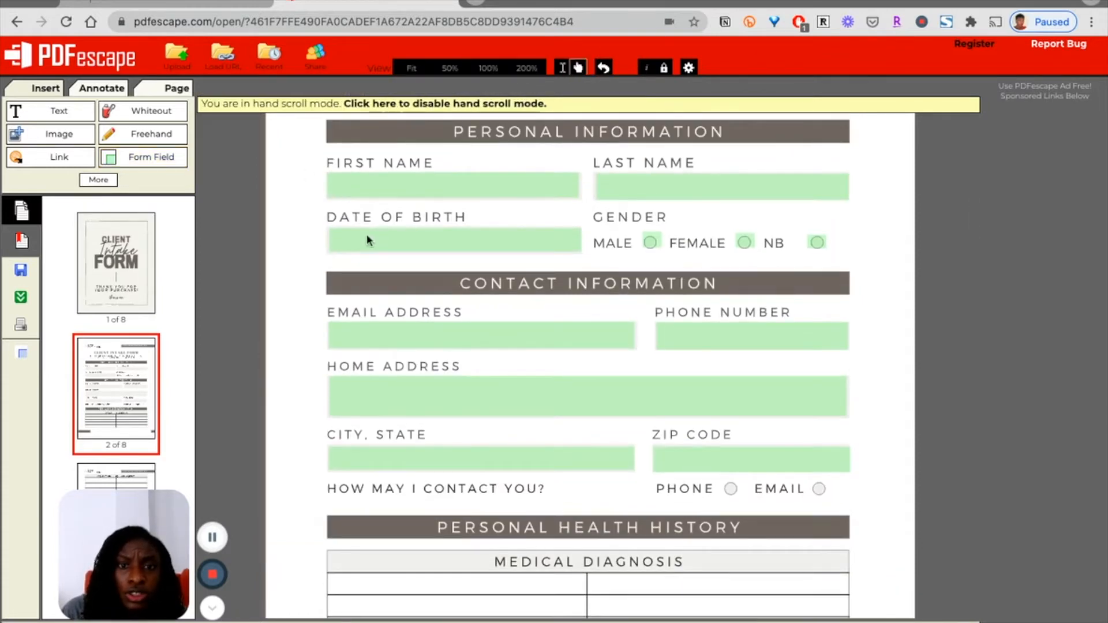
pyautogui.click(371, 184)
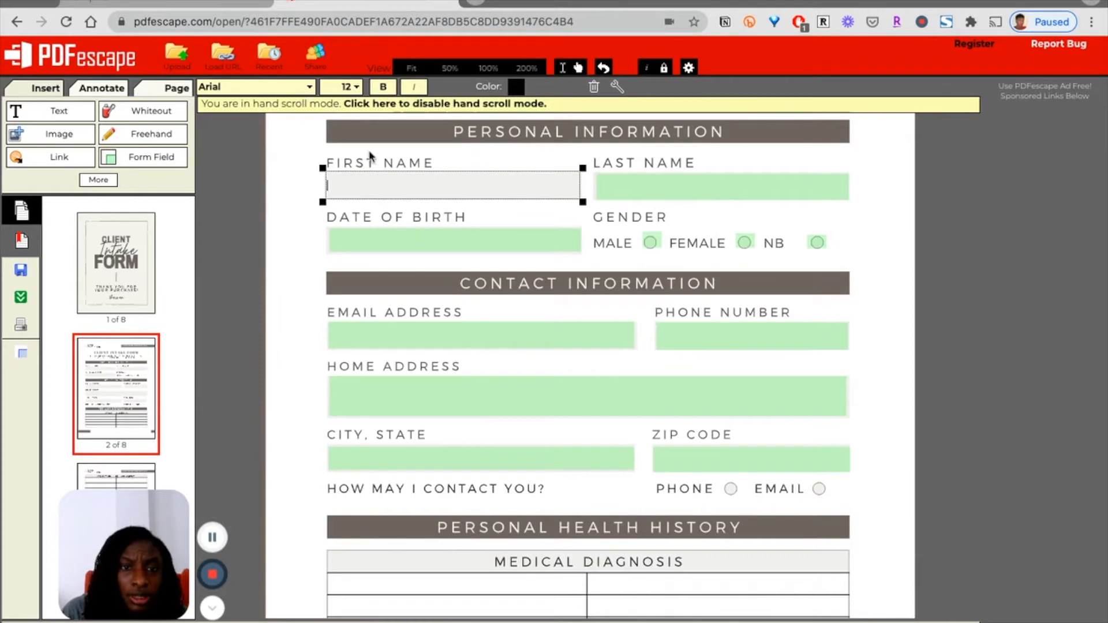
pyautogui.write('jhjhkjhkjhkj')
pyautogui.write('hkj')
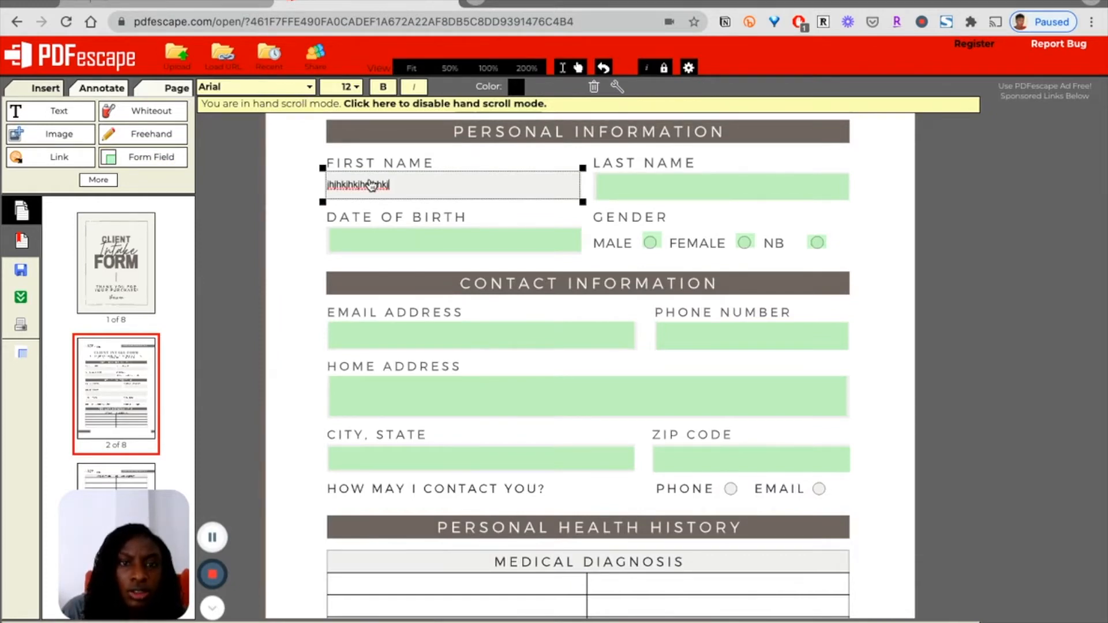
# Set the First Name field's font to Times New Roman, size 14, and delete its sample text
pyautogui.click(309, 87)
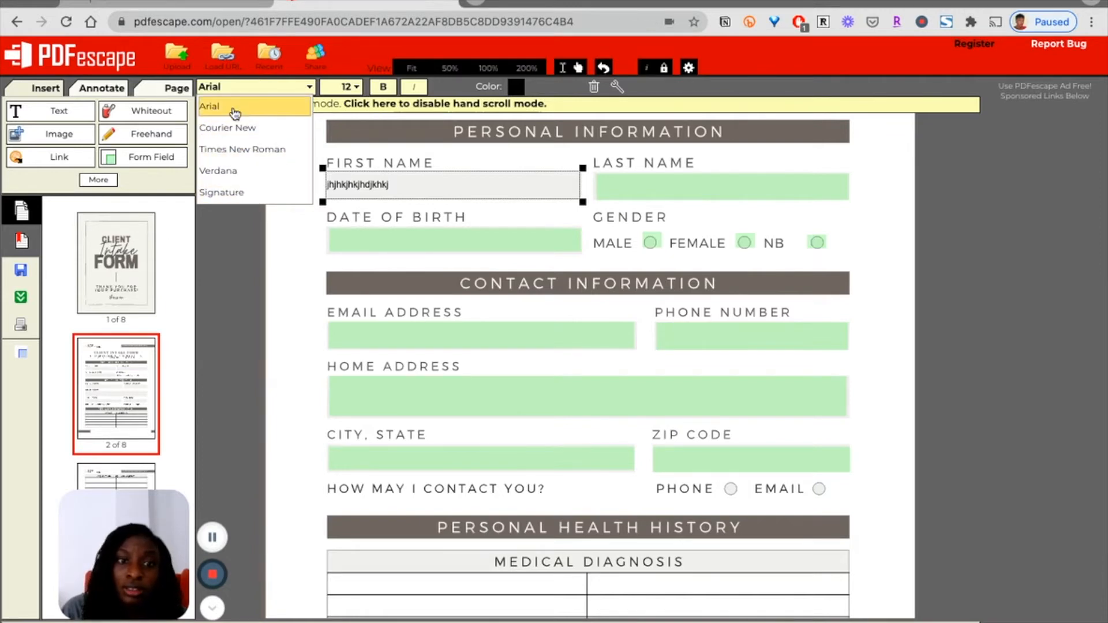
pyautogui.click(243, 153)
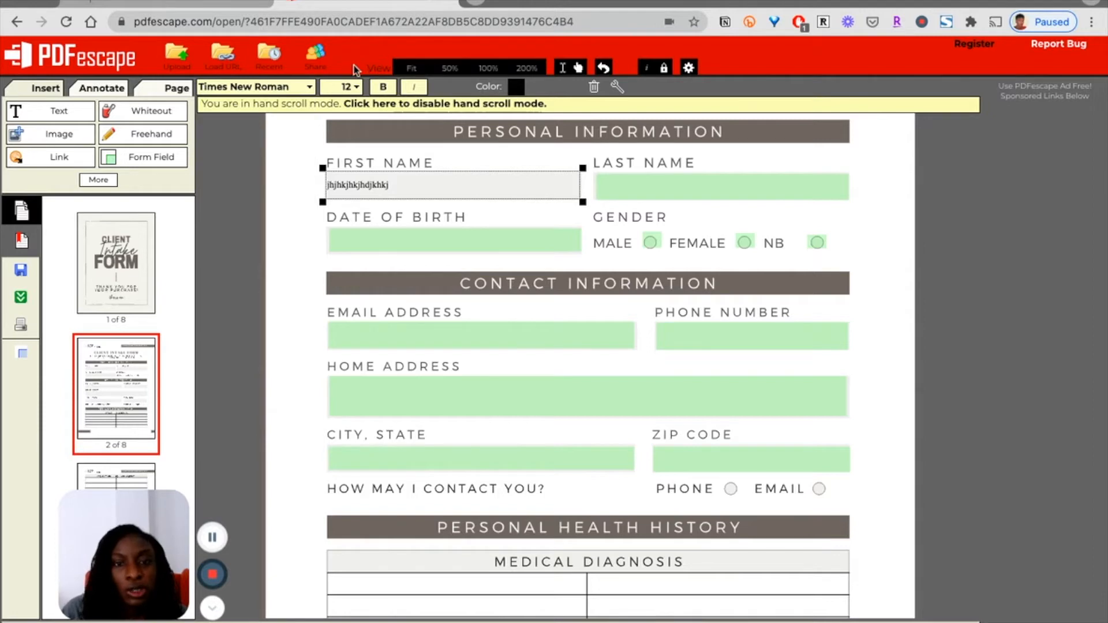
pyautogui.click(357, 87)
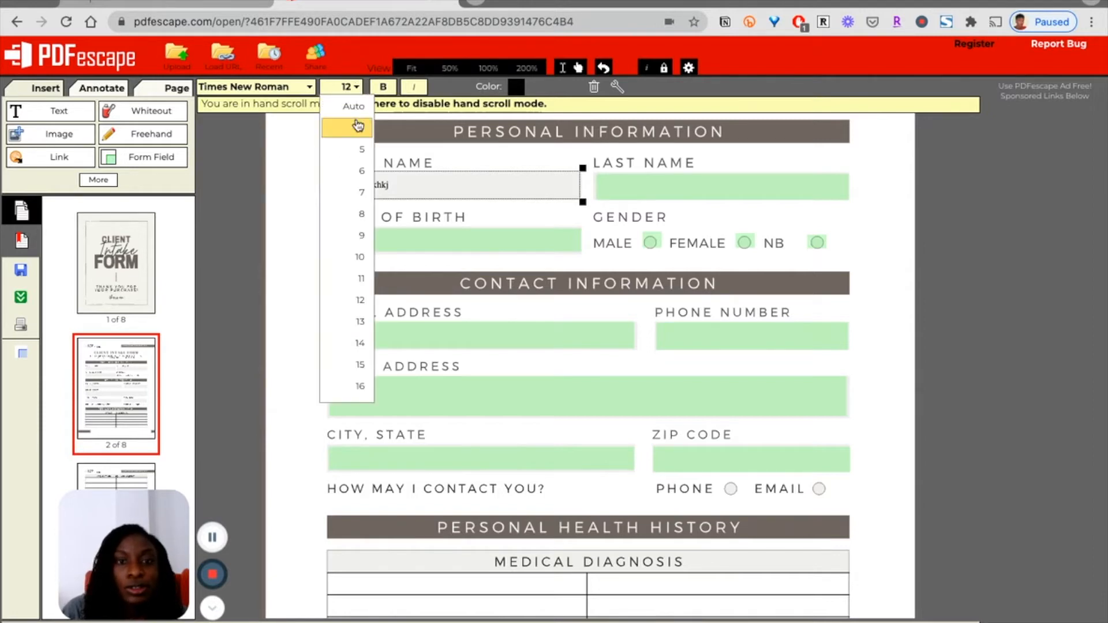
pyautogui.click(362, 344)
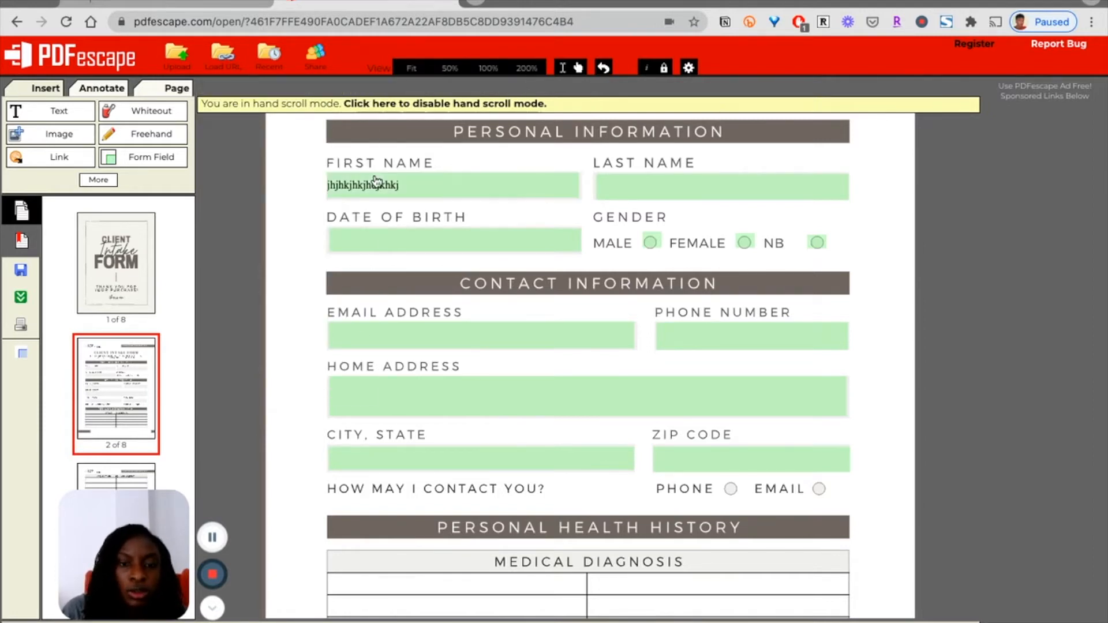
pyautogui.click(389, 183)
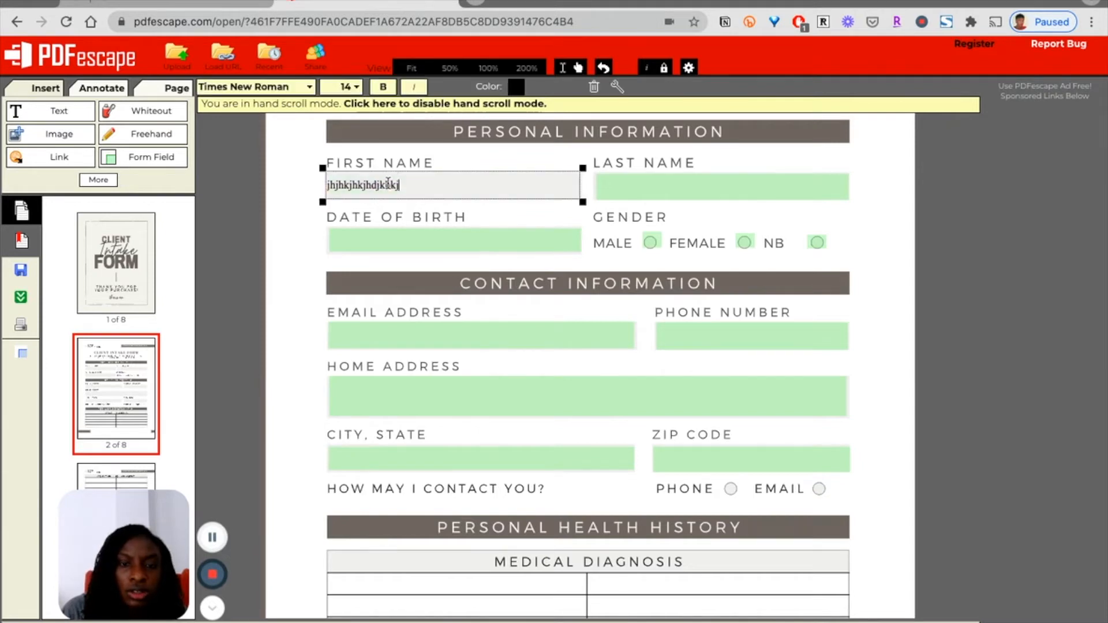
pyautogui.press('BackSpace')
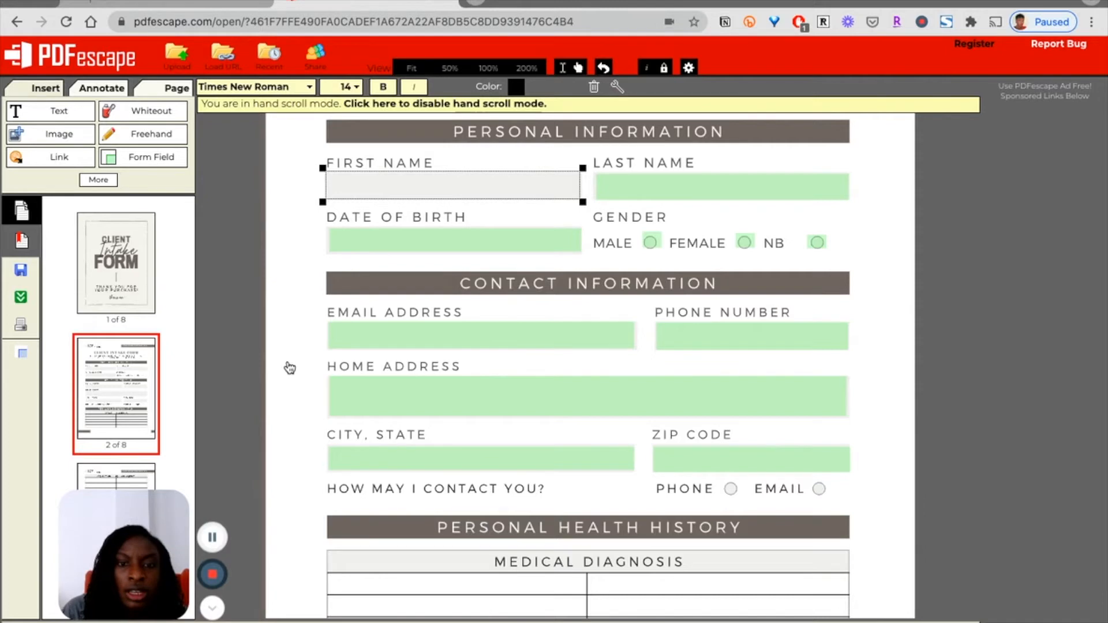
# Insert a Checkbox form field over the Standard Diet box under Diet and Lifestyle and resize it to fit
pyautogui.scroll(-10, 288, 366)
pyautogui.scroll(-10, 290, 368)
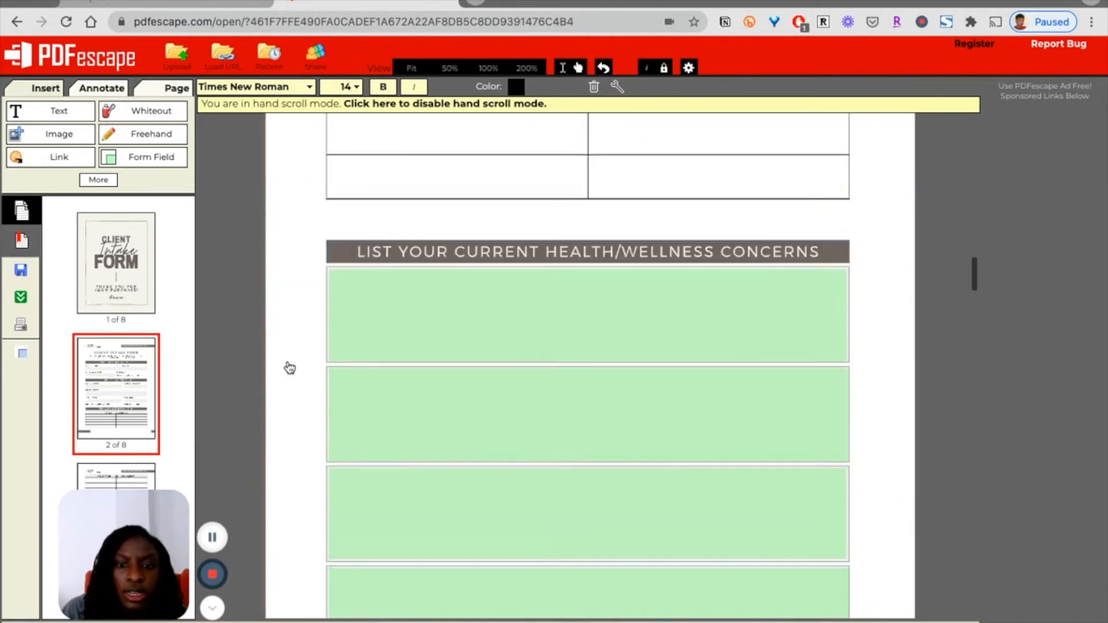
pyautogui.scroll(-4, 290, 368)
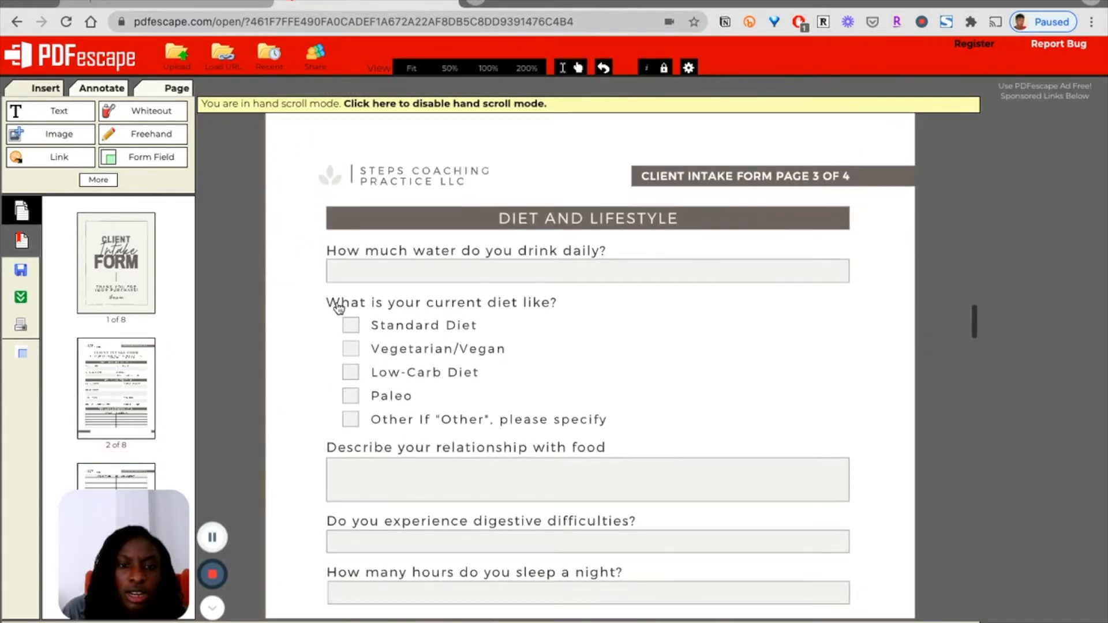
pyautogui.click(164, 159)
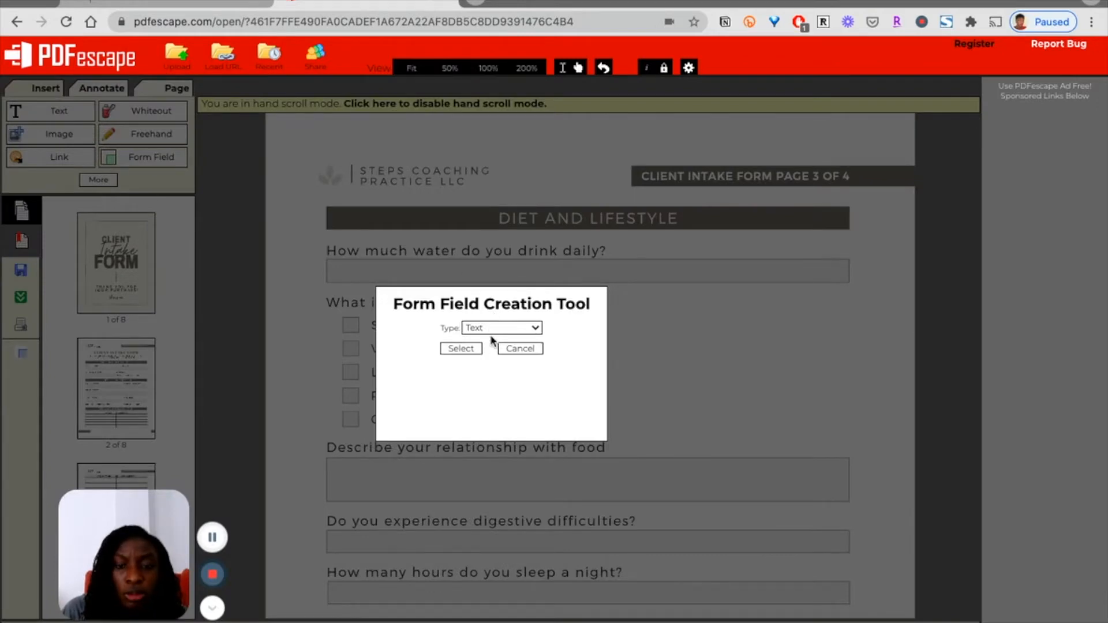
pyautogui.click(492, 352)
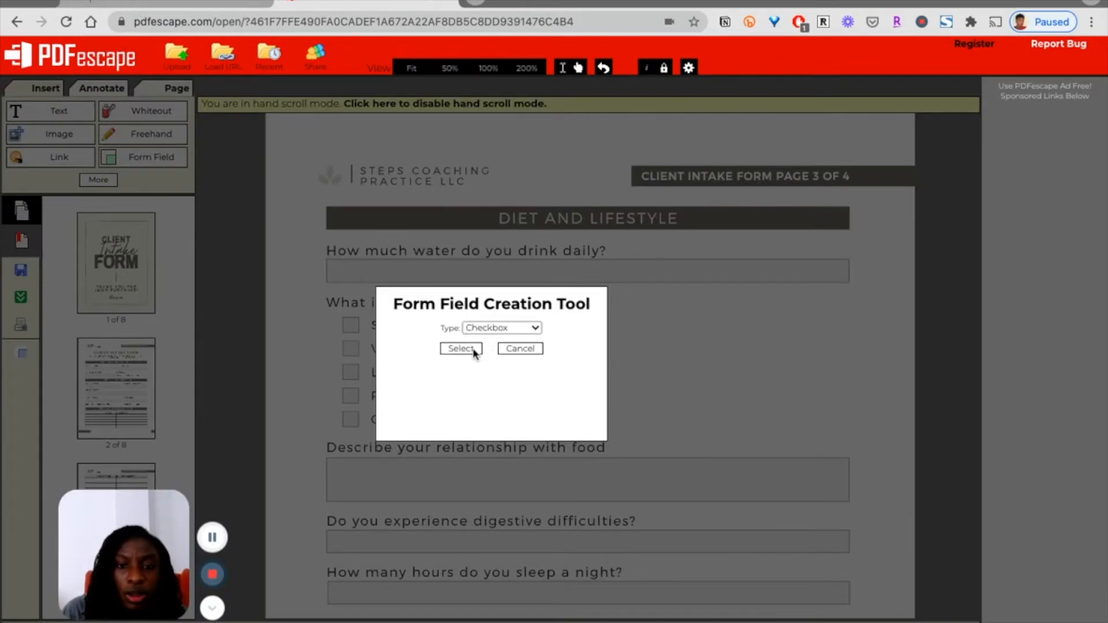
pyautogui.click(461, 348)
pyautogui.click(347, 321)
pyautogui.moveTo(366, 332); pyautogui.dragTo(365, 312)
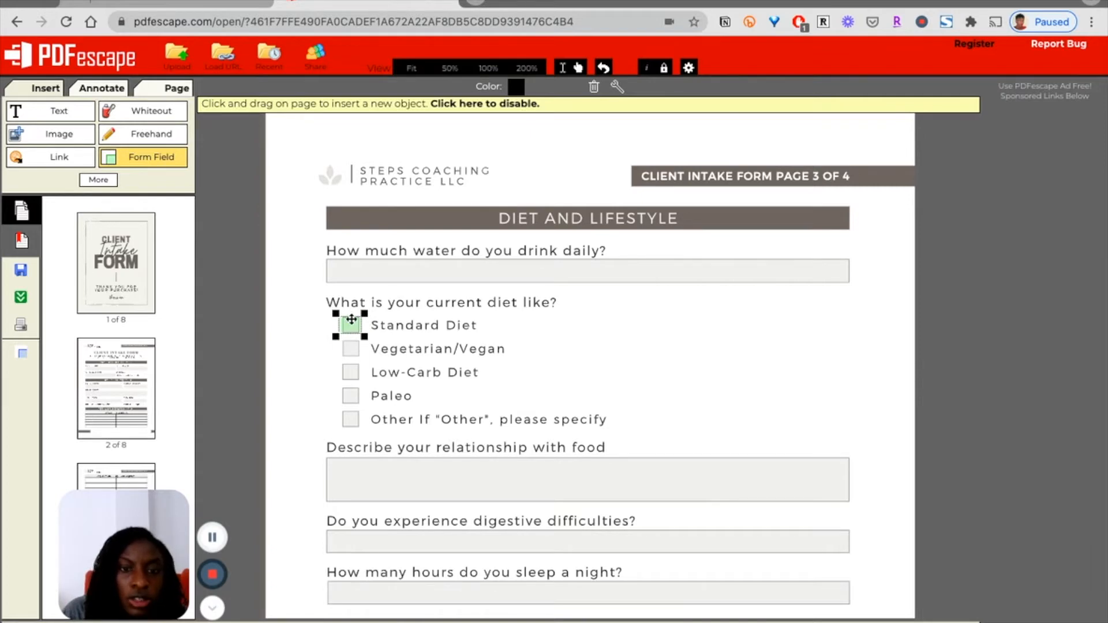
# Add checkbox fields over the Vegetarian/Vegan and Low-Carb Diet boxes, each resized to fit its box
pyautogui.click(347, 345)
pyautogui.moveTo(360, 351); pyautogui.dragTo(362, 338)
pyautogui.click(352, 348)
pyautogui.click(346, 373)
pyautogui.moveTo(363, 391); pyautogui.dragTo(361, 362)
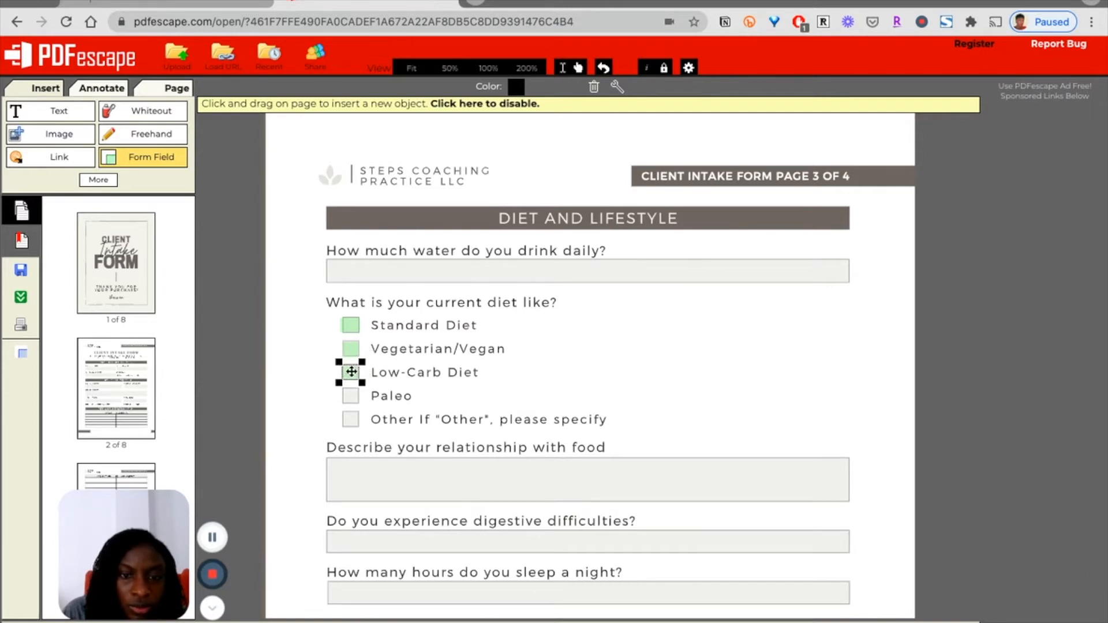
# Add checkbox fields over the Paleo and Other boxes, each resized to fit its box
pyautogui.click(347, 391)
pyautogui.moveTo(363, 405)
pyautogui.mouseDown()
pyautogui.moveTo(352, 395)
pyautogui.moveTo(364, 384)
pyautogui.mouseUp()
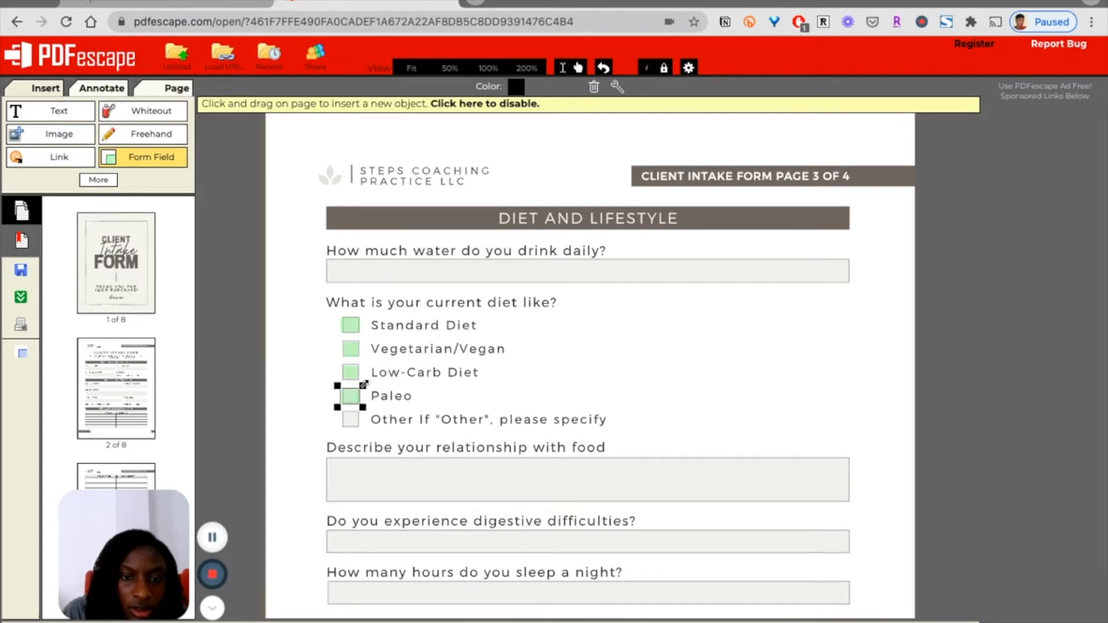
pyautogui.click(349, 422)
pyautogui.moveTo(357, 430); pyautogui.dragTo(363, 408)
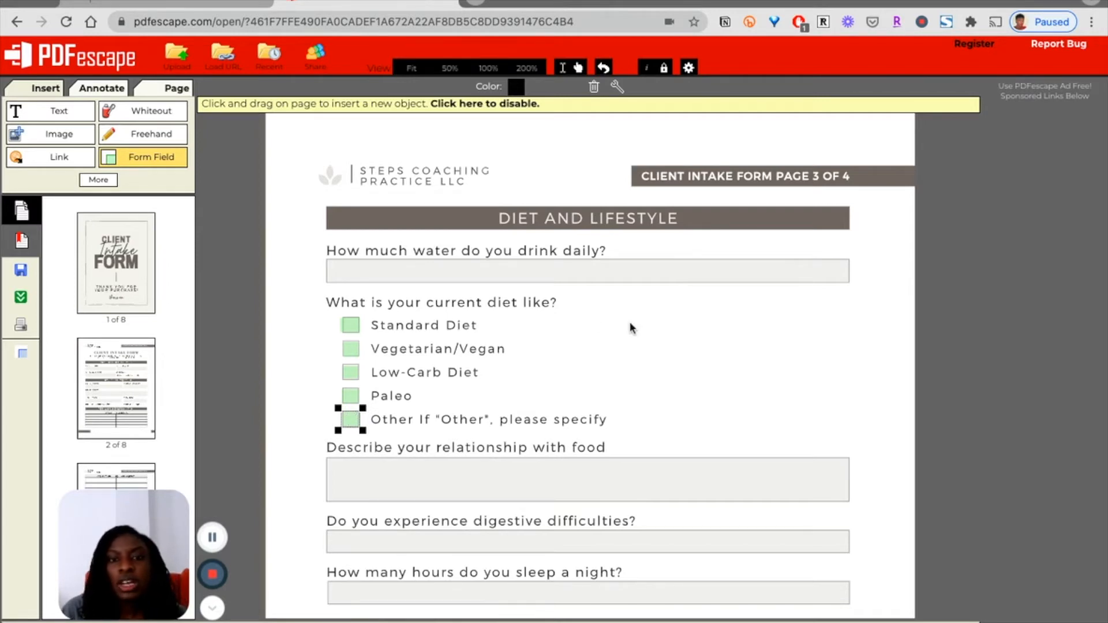
# Look through the Diet and Lifestyle questions, the custom page and the Medications and Supplements page to review the form's field coverage
pyautogui.scroll(5, 632, 328)
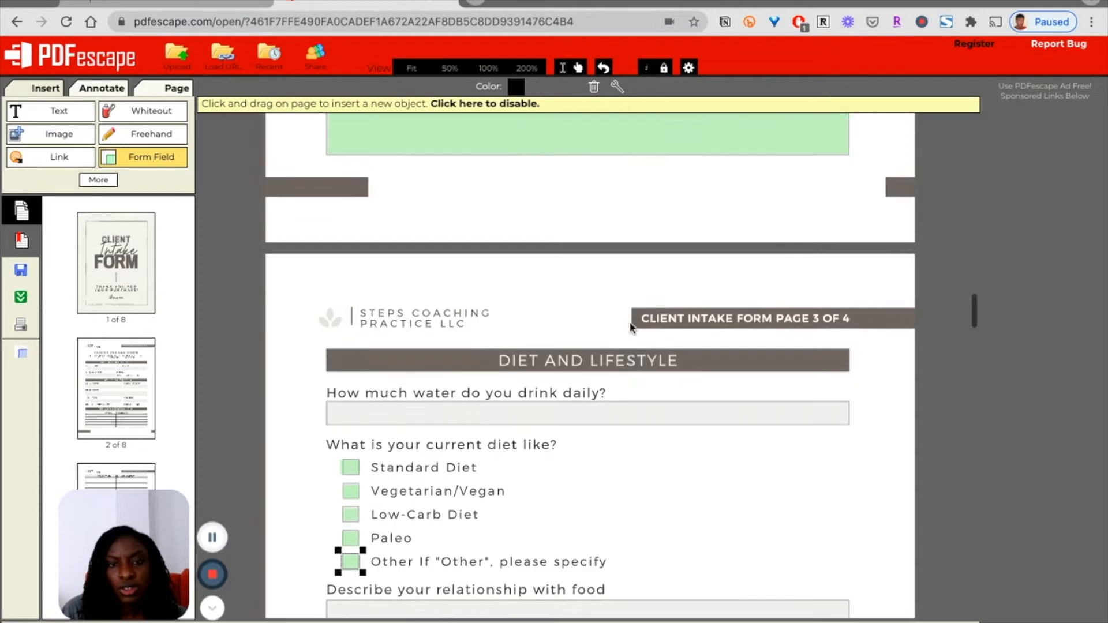
pyautogui.scroll(-4, 632, 328)
pyautogui.scroll(-3, 633, 328)
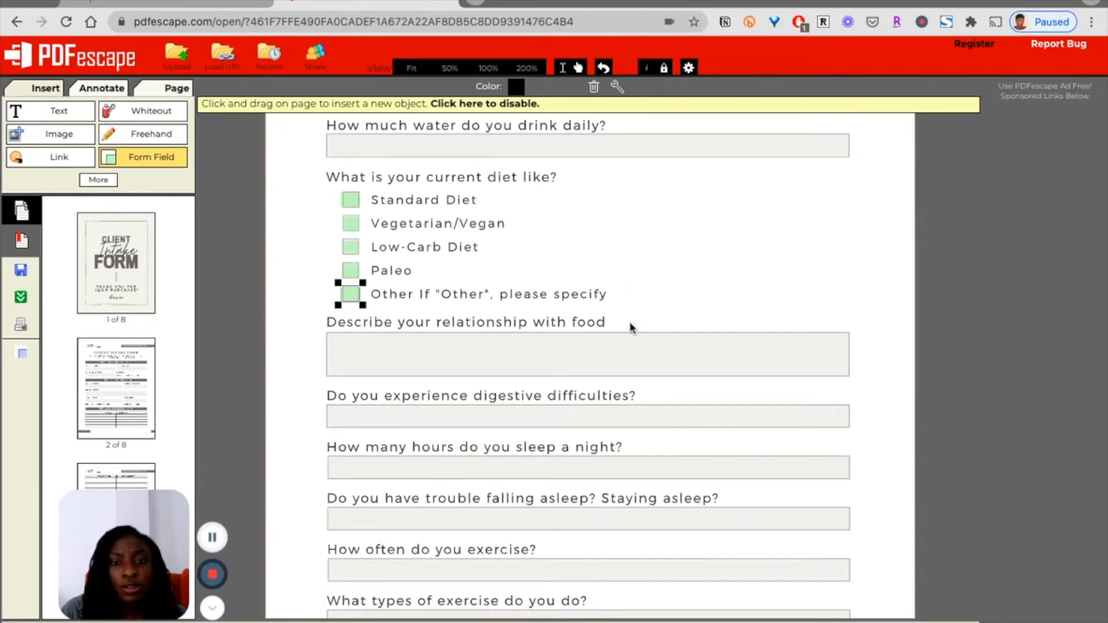
pyautogui.scroll(-20, 632, 328)
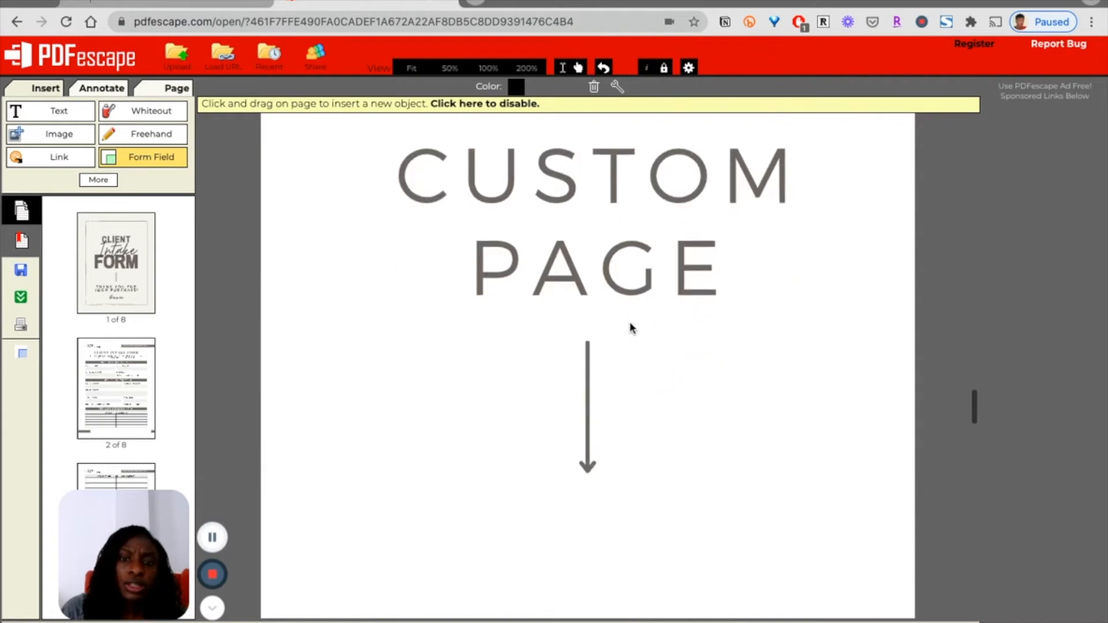
pyautogui.scroll(15, 630, 327)
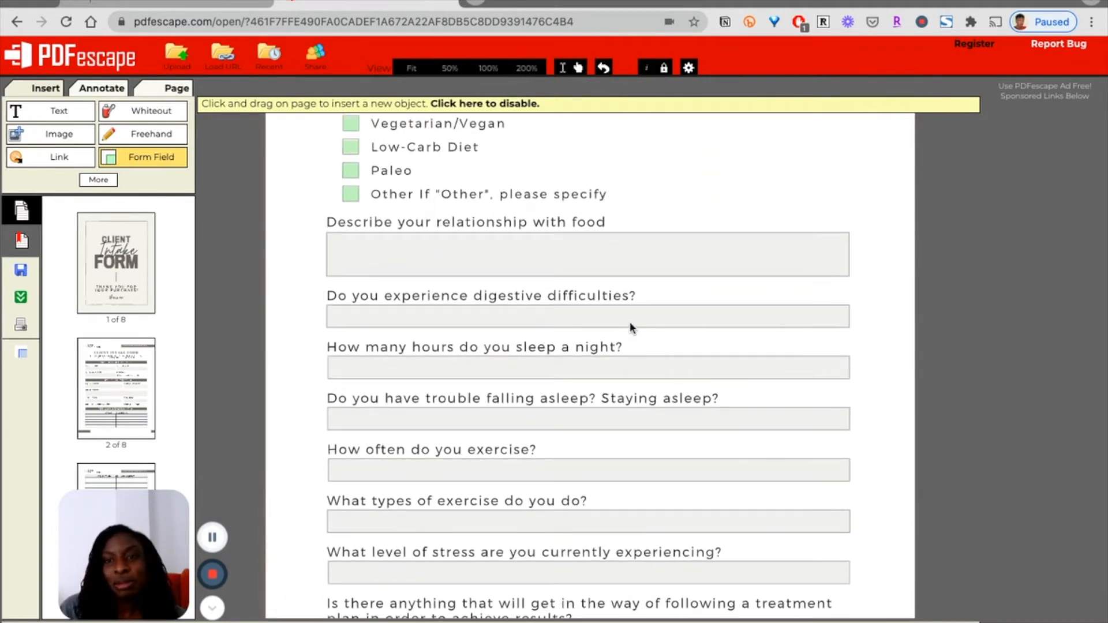
pyautogui.scroll(5, 630, 326)
pyautogui.scroll(4, 631, 327)
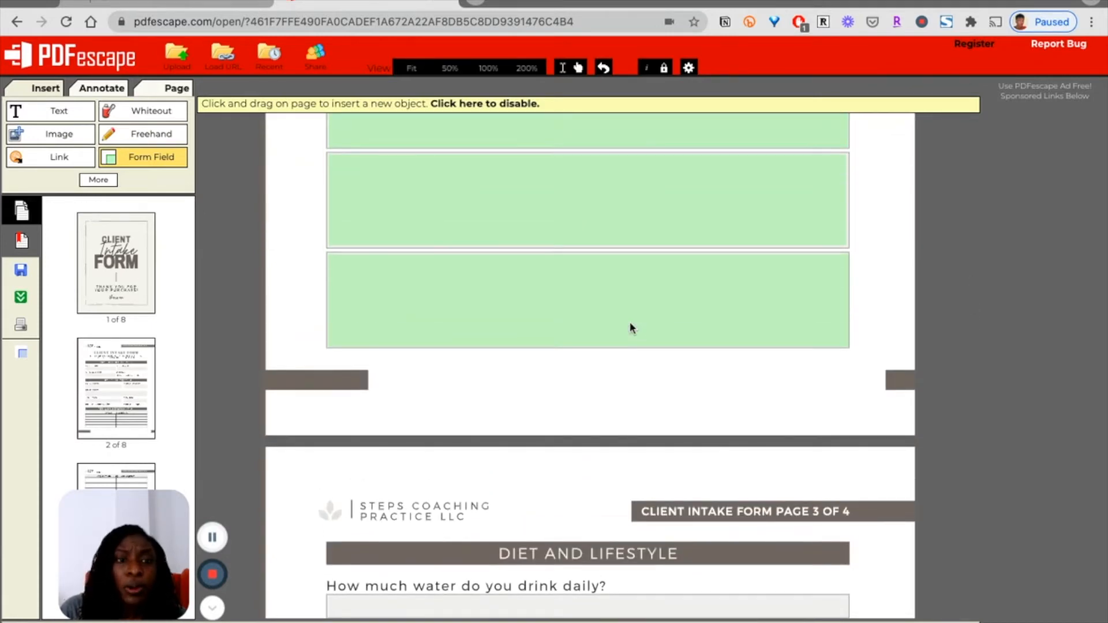
pyautogui.scroll(7, 629, 321)
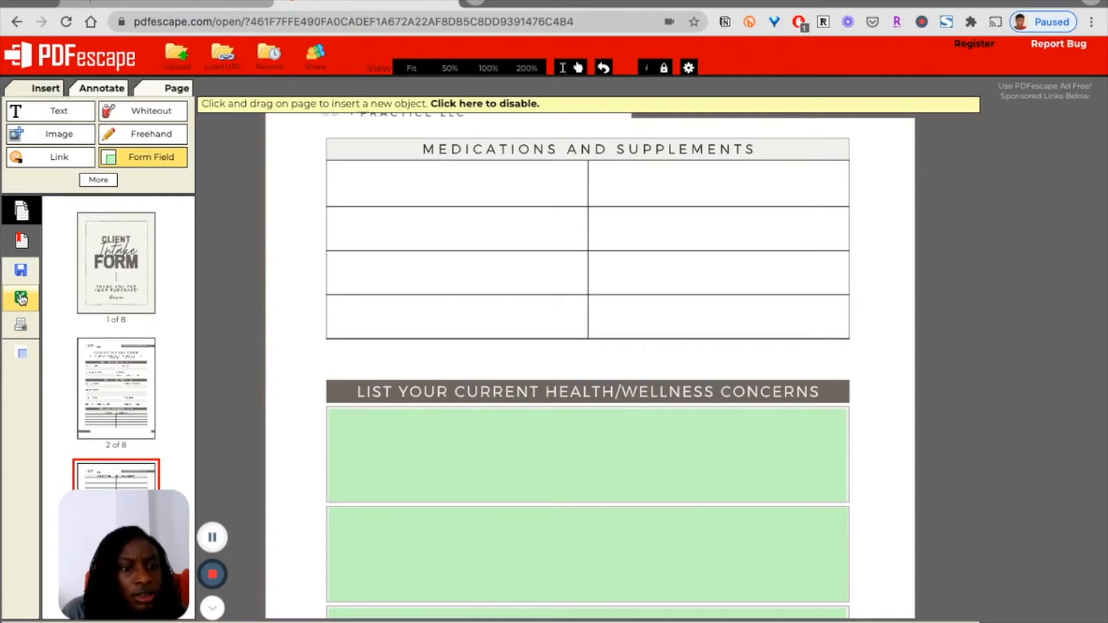
# Save and download the fillable Client Intake Form PDF, and open the downloaded copy
pyautogui.click(20, 298)
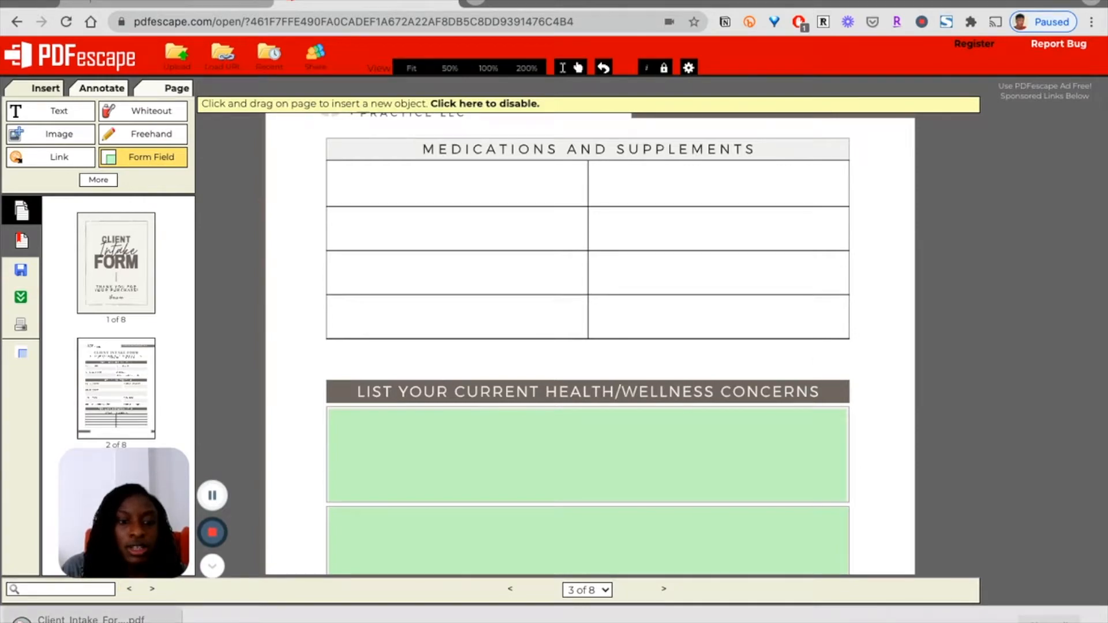
pyautogui.click(128, 614)
# Test the downloaded form's Personal Information section by filling in the first name and trying the Male and Female checkboxes
pyautogui.scroll(-12, 451, 352)
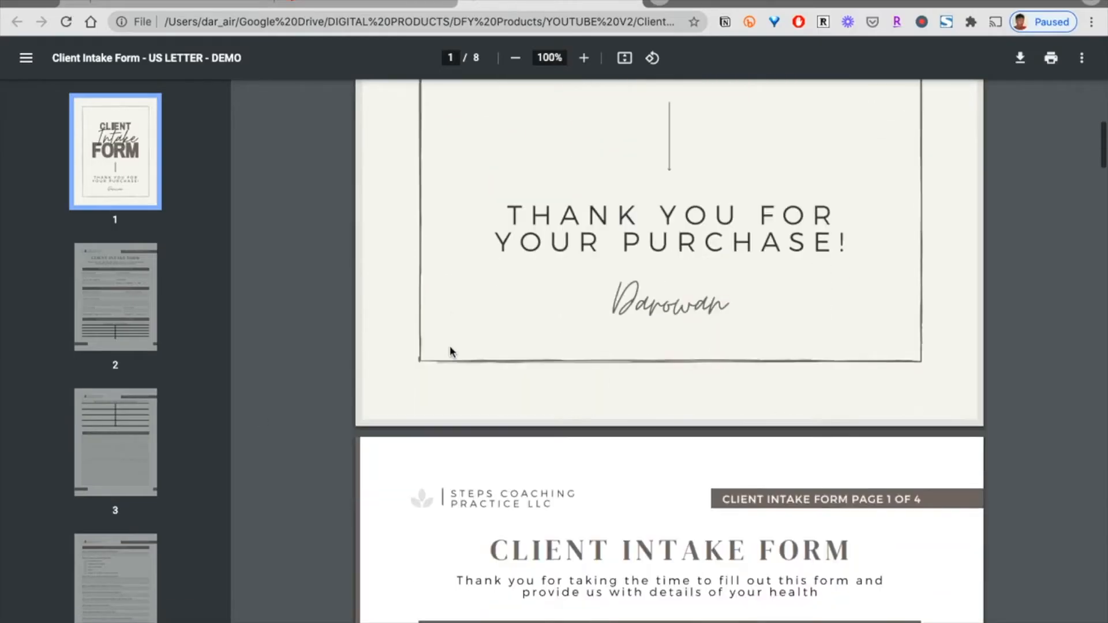
pyautogui.scroll(-3, 451, 352)
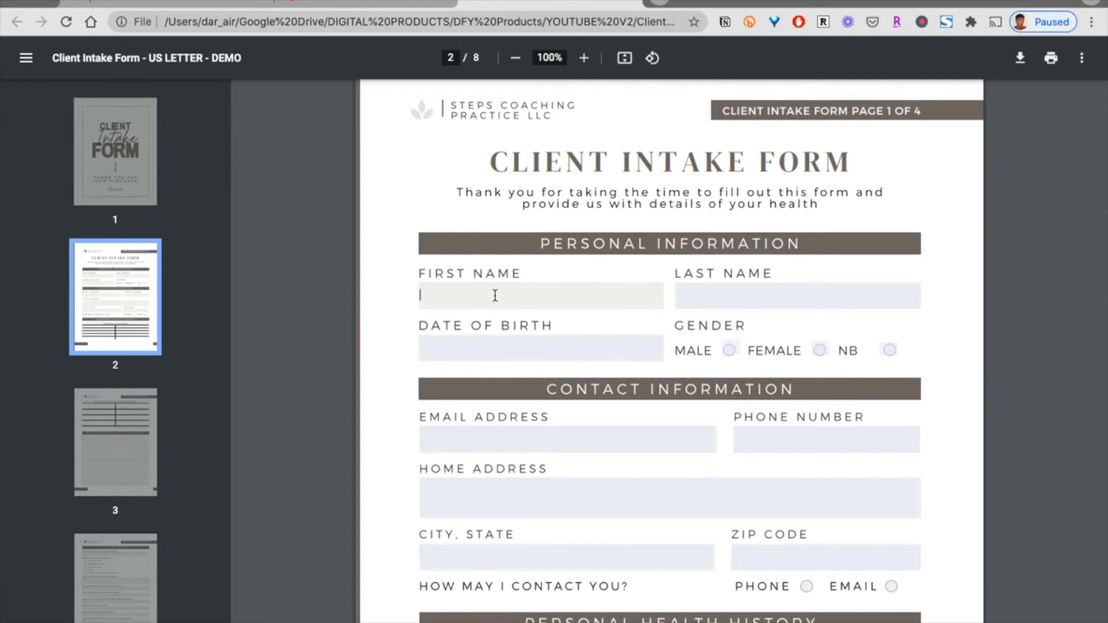
pyautogui.click(697, 295)
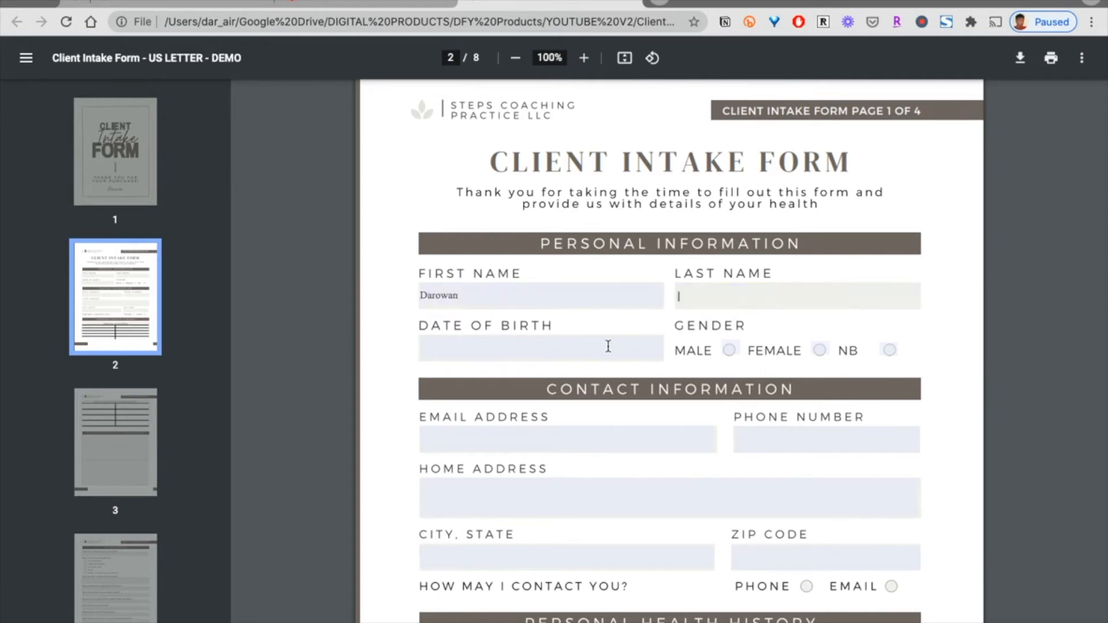
pyautogui.click(730, 350)
pyautogui.click(820, 349)
# Test the first Health/Wellness Concerns box with three lines of sample text, starting with "bhjjgjgjhgj"
pyautogui.scroll(-2, 939, 422)
pyautogui.scroll(-3, 939, 422)
pyautogui.scroll(-6, 572, 433)
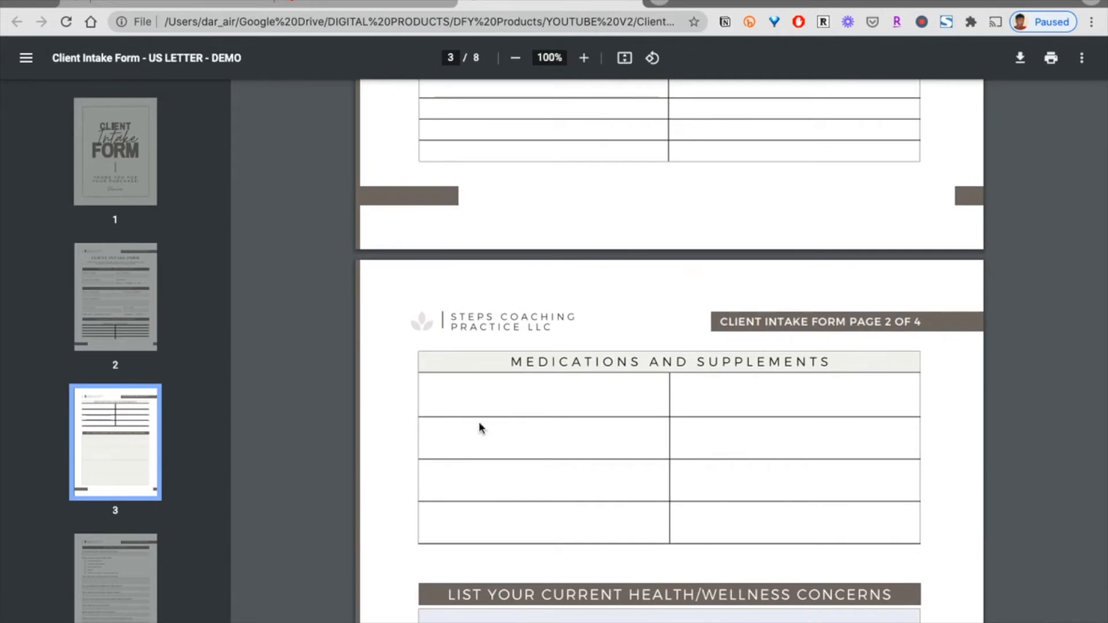
pyautogui.scroll(-1, 477, 424)
pyautogui.scroll(-2, 478, 423)
pyautogui.write('bhjjgjgjhgj')
pyautogui.press('Return')
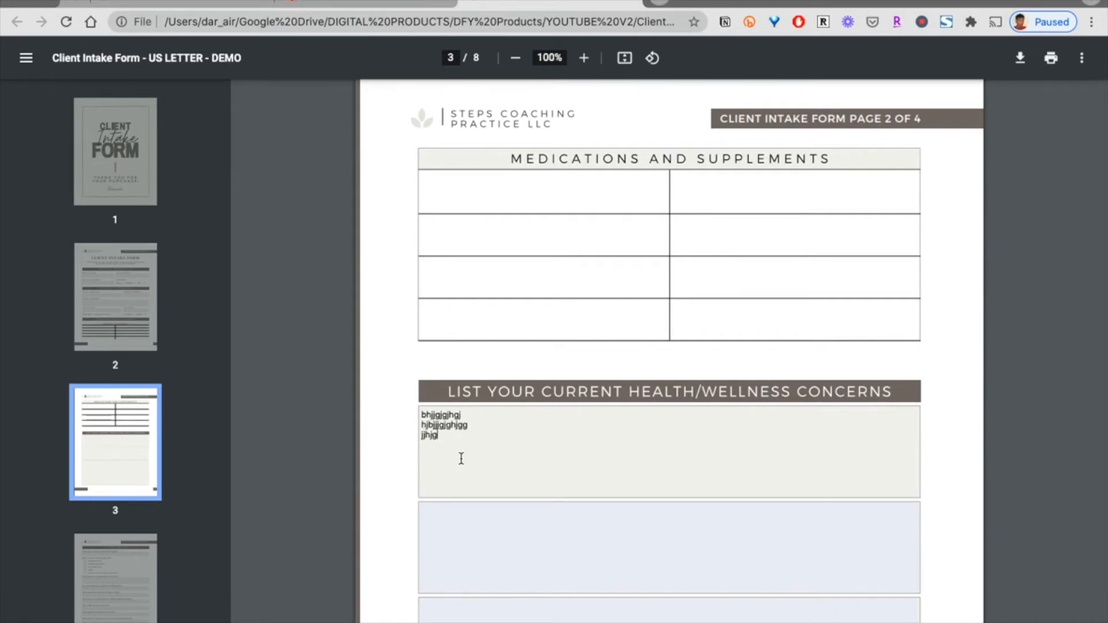
pyautogui.scroll(10, 461, 458)
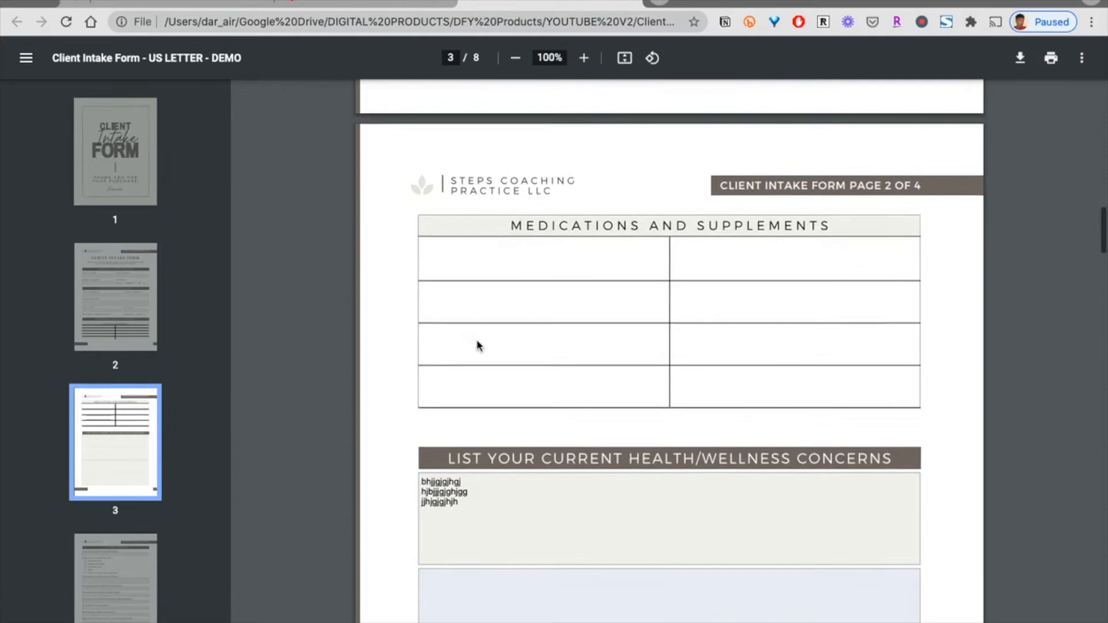
# Switch to the DocHub website and sign in to the existing account
pyautogui.click(136, 3)
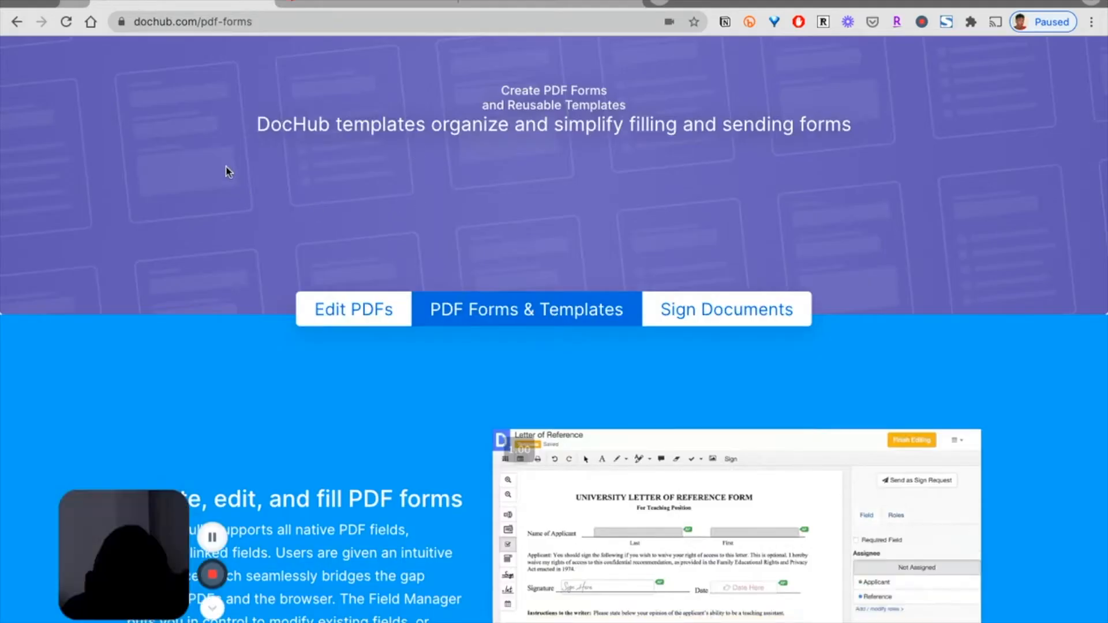
pyautogui.scroll(2, 367, 194)
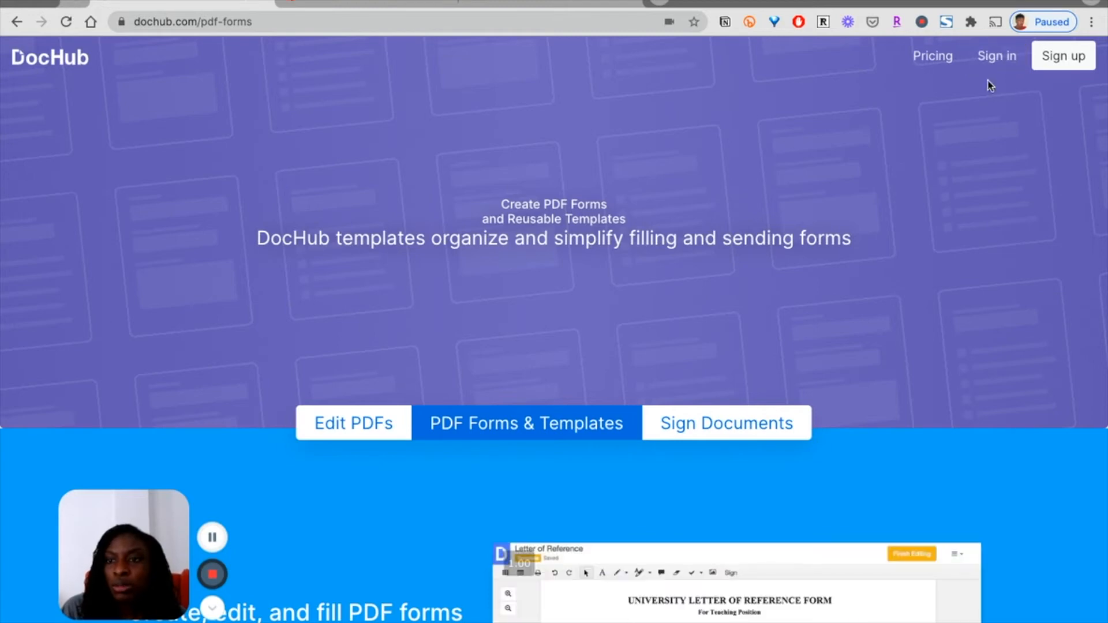
pyautogui.click(1000, 60)
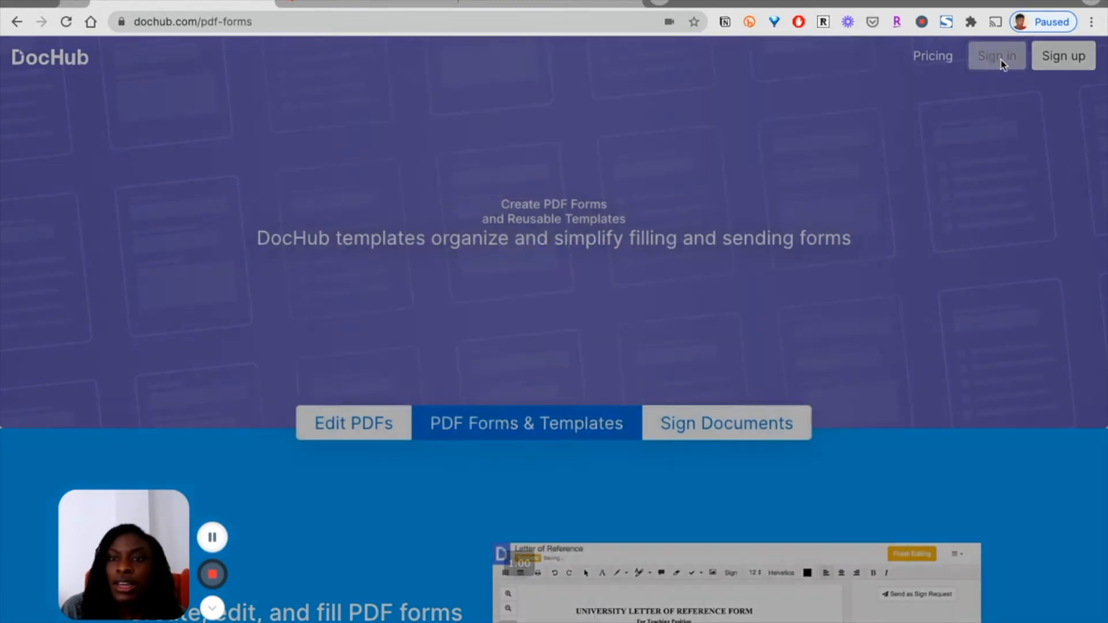
pyautogui.click(514, 217)
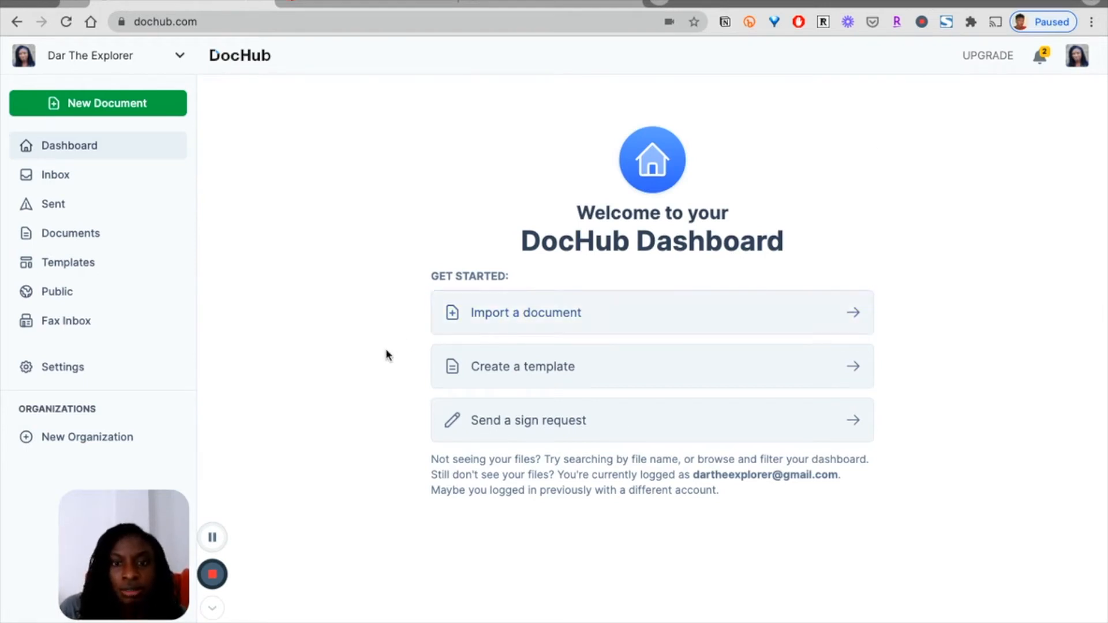
# Import the Client Intake Form US Letter demo PDF from the computer as a new DocHub document
pyautogui.click(500, 318)
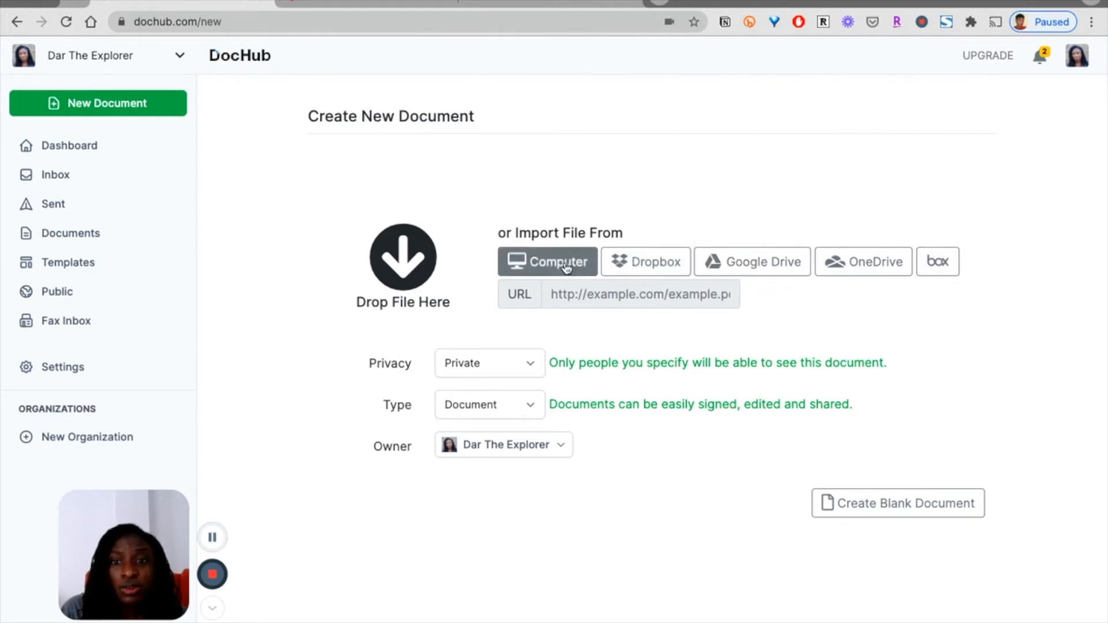
pyautogui.click(547, 261)
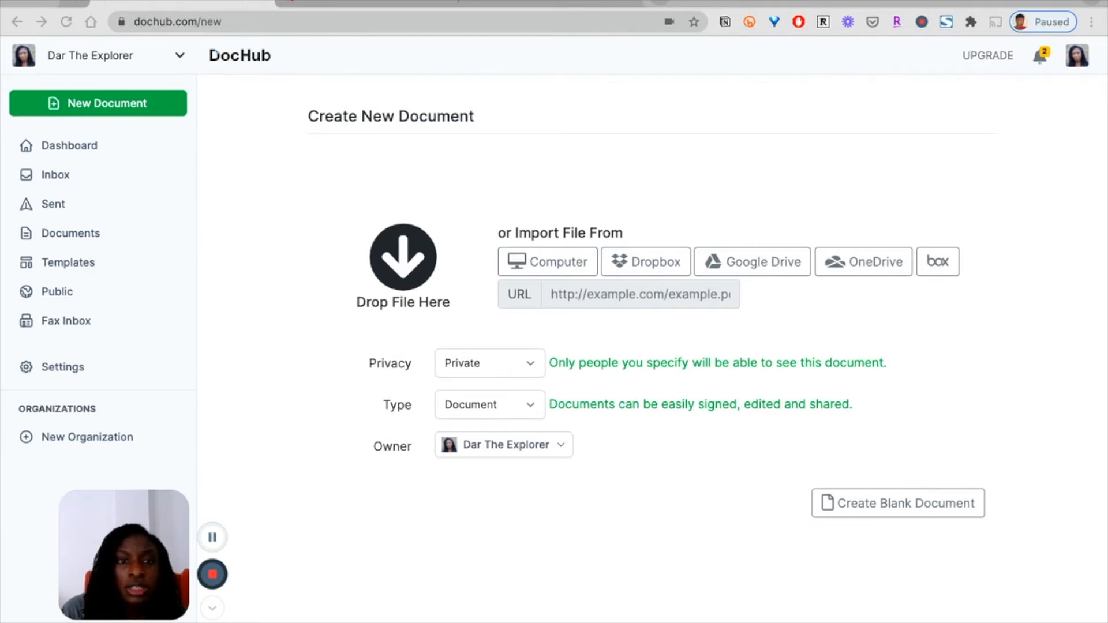
pyautogui.click(755, 381)
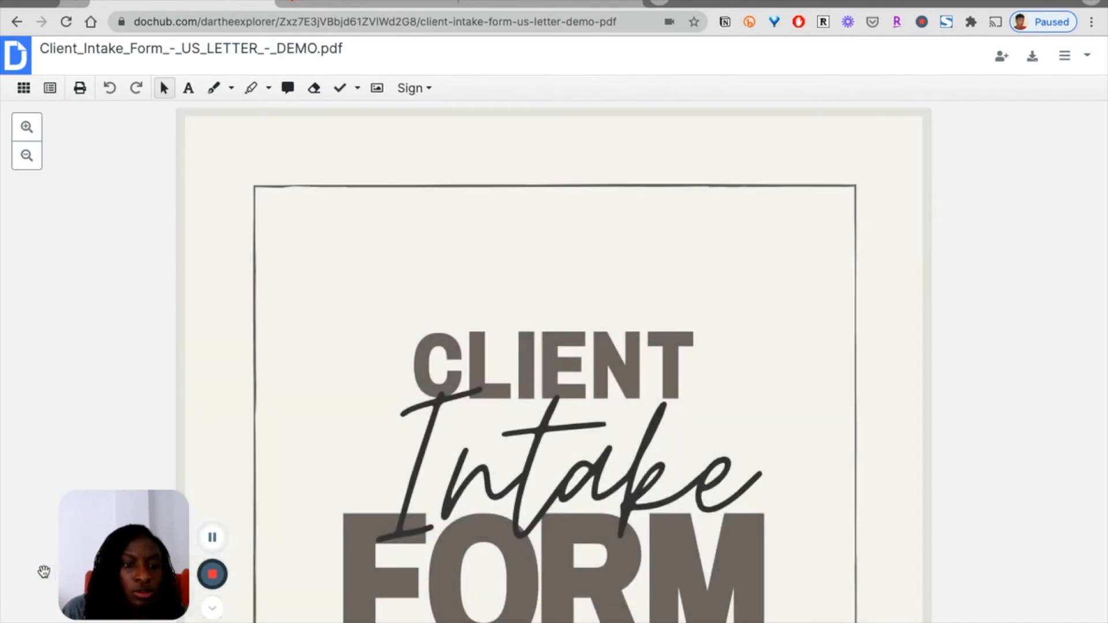
pyautogui.moveTo(77, 571); pyautogui.dragTo(21, 585)
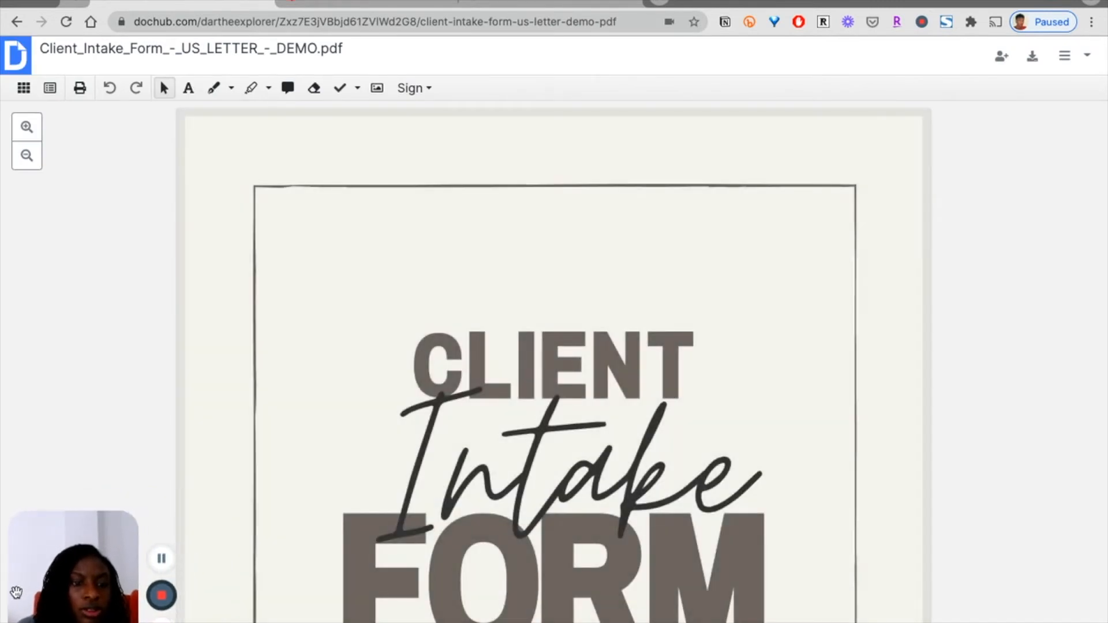
# Check the imported PDF for existing form fields, and go back to import the Client Intake Form - US LETTER - DEMO PDF from the computer instead
pyautogui.scroll(-3, 393, 371)
pyautogui.scroll(-10, 393, 374)
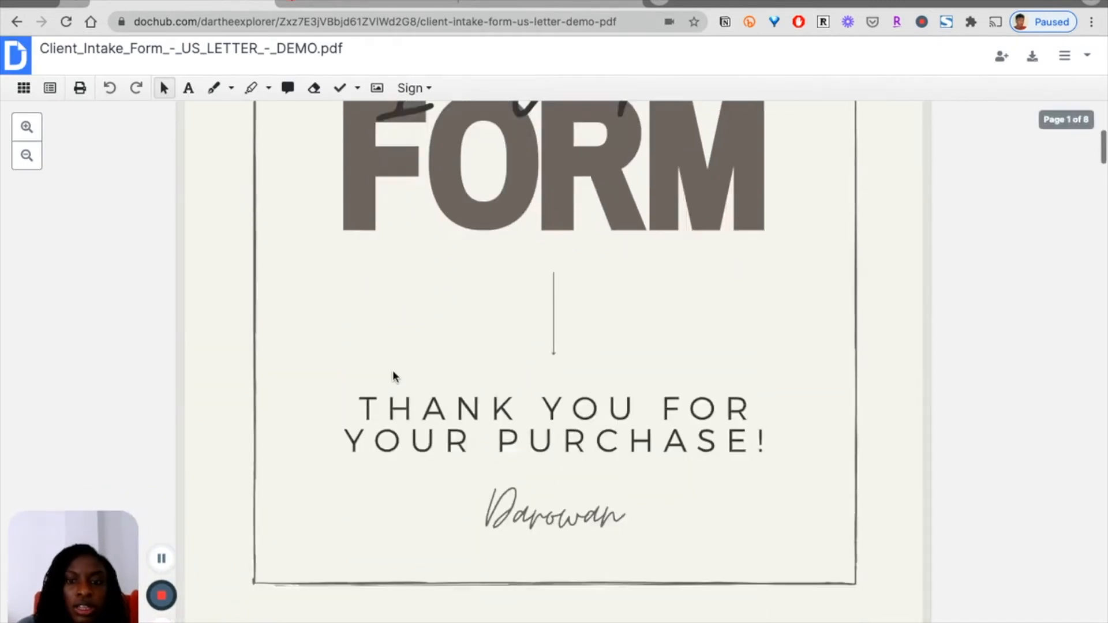
pyautogui.scroll(-10, 395, 376)
pyautogui.scroll(-1, 394, 375)
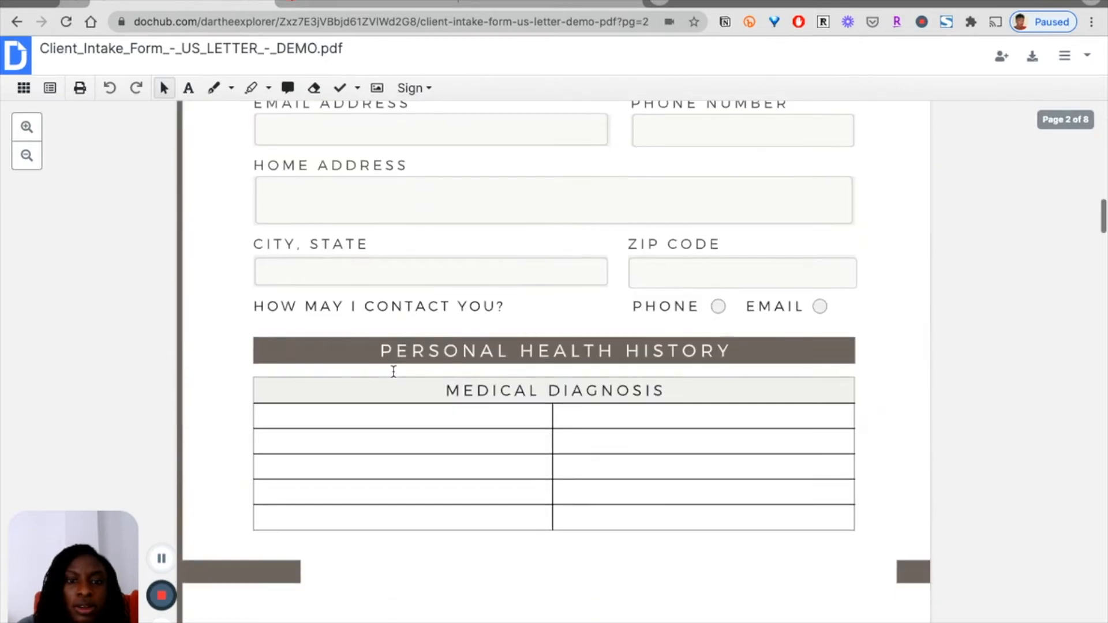
pyautogui.click(364, 181)
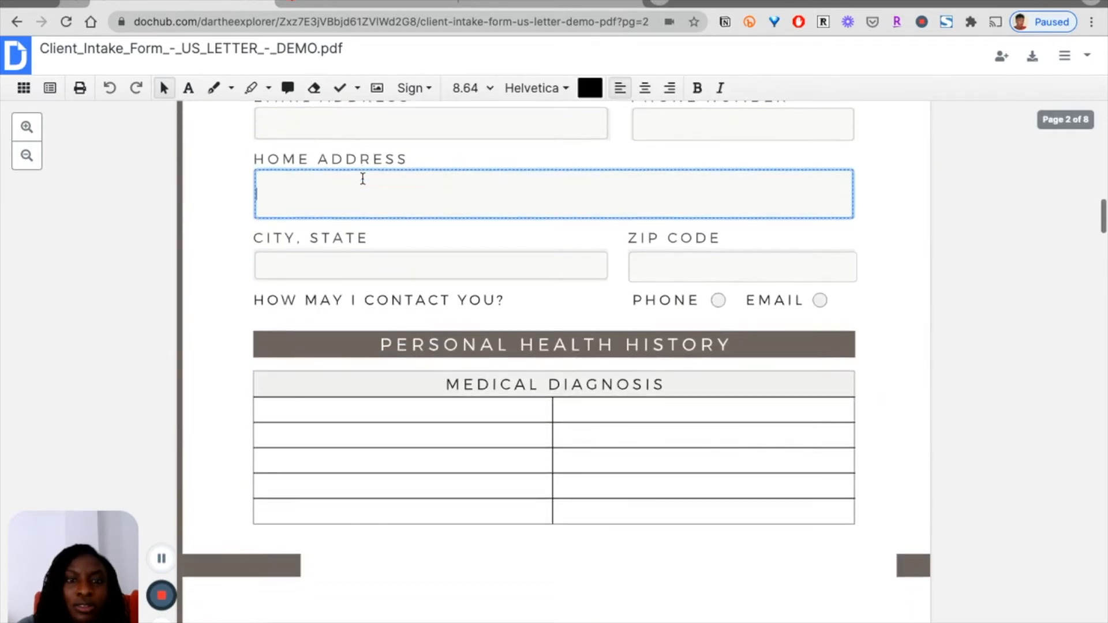
pyautogui.scroll(7, 363, 181)
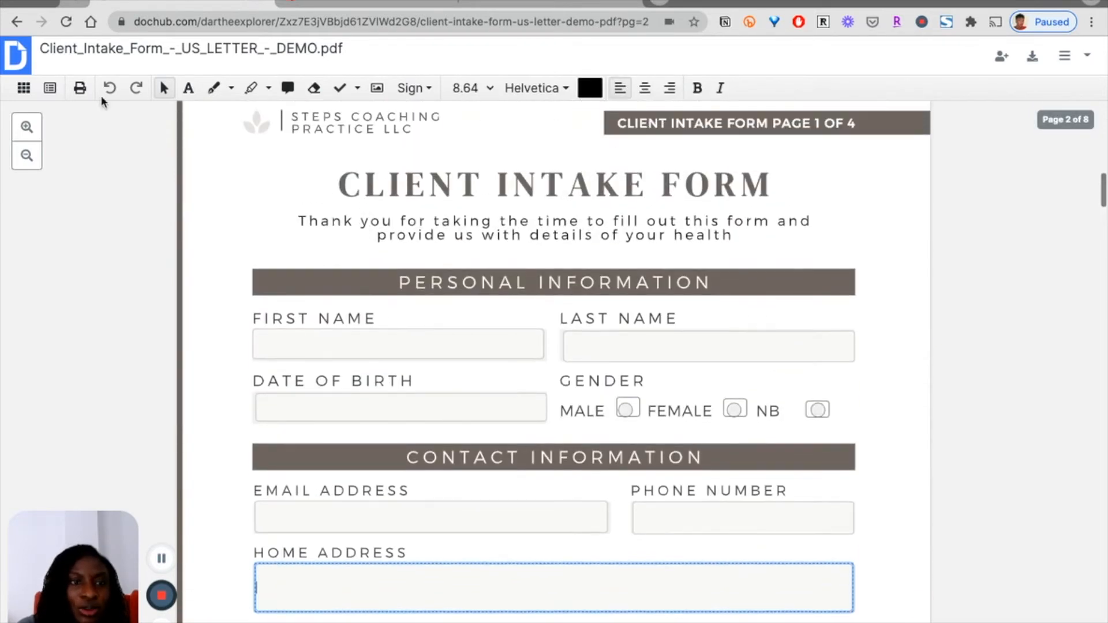
pyautogui.click(17, 23)
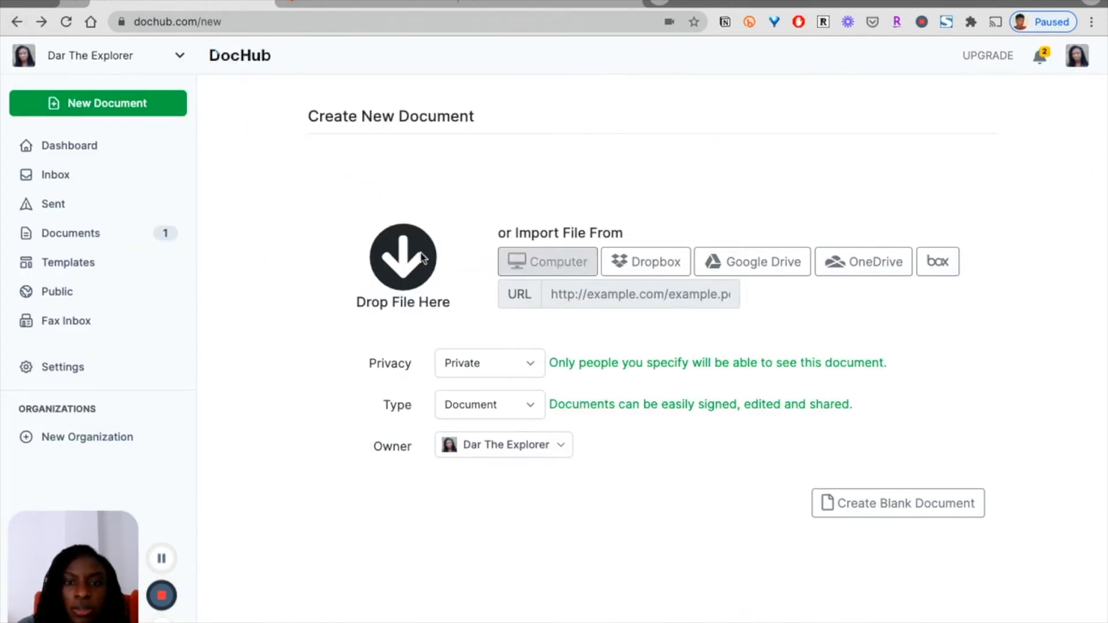
pyautogui.click(548, 262)
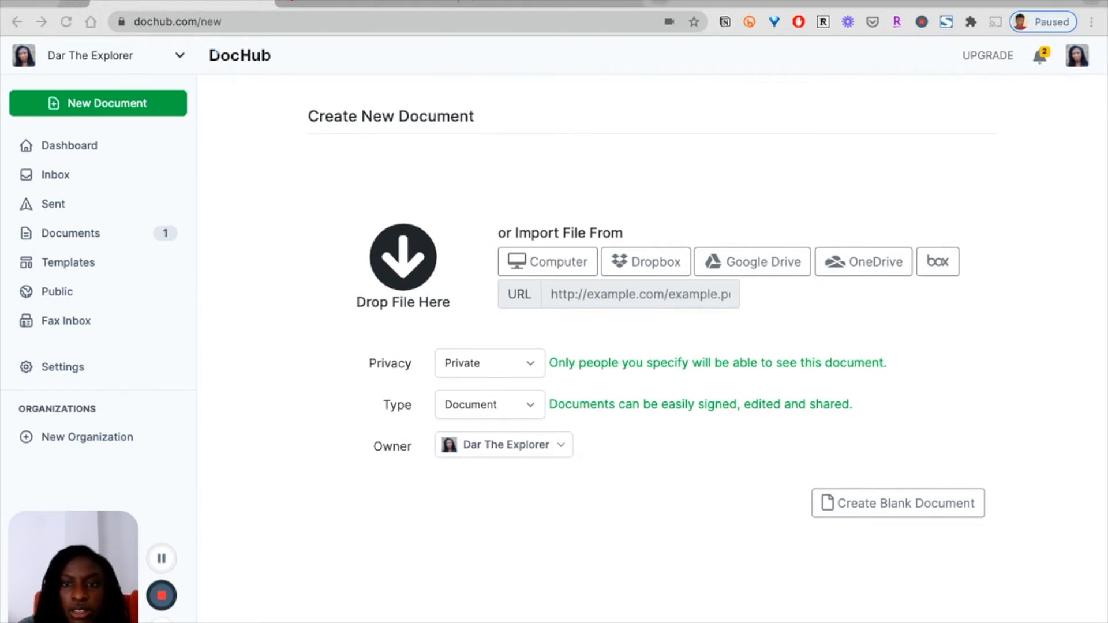
# Turn on field management and place a text field over the First Name box, stretched to about the box's width
pyautogui.scroll(-10, 485, 374)
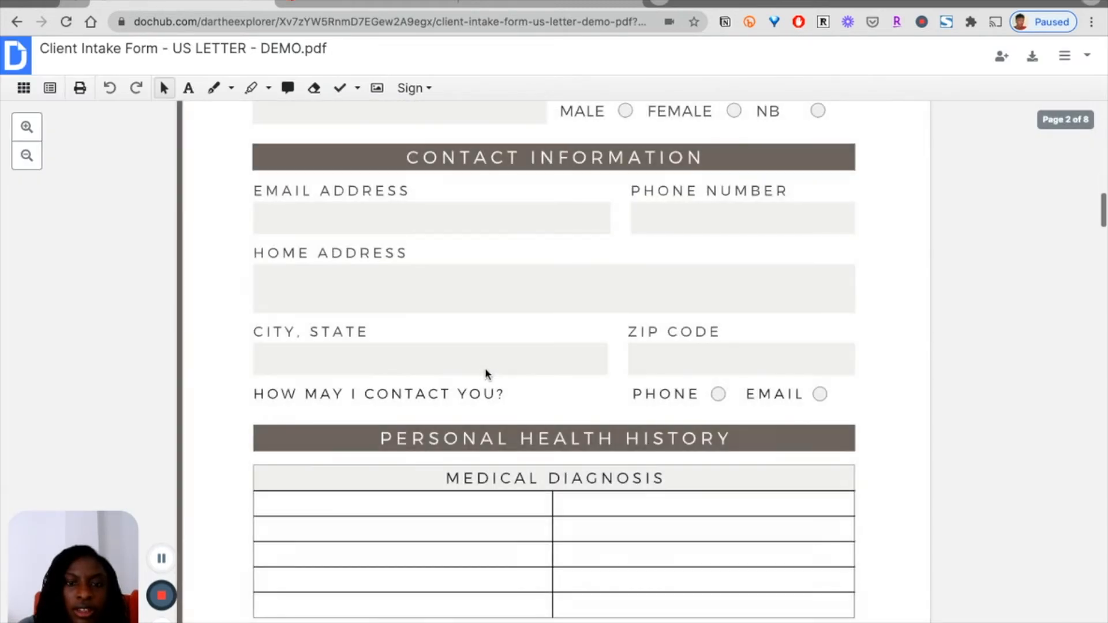
pyautogui.scroll(1, 349, 275)
pyautogui.scroll(3, 348, 275)
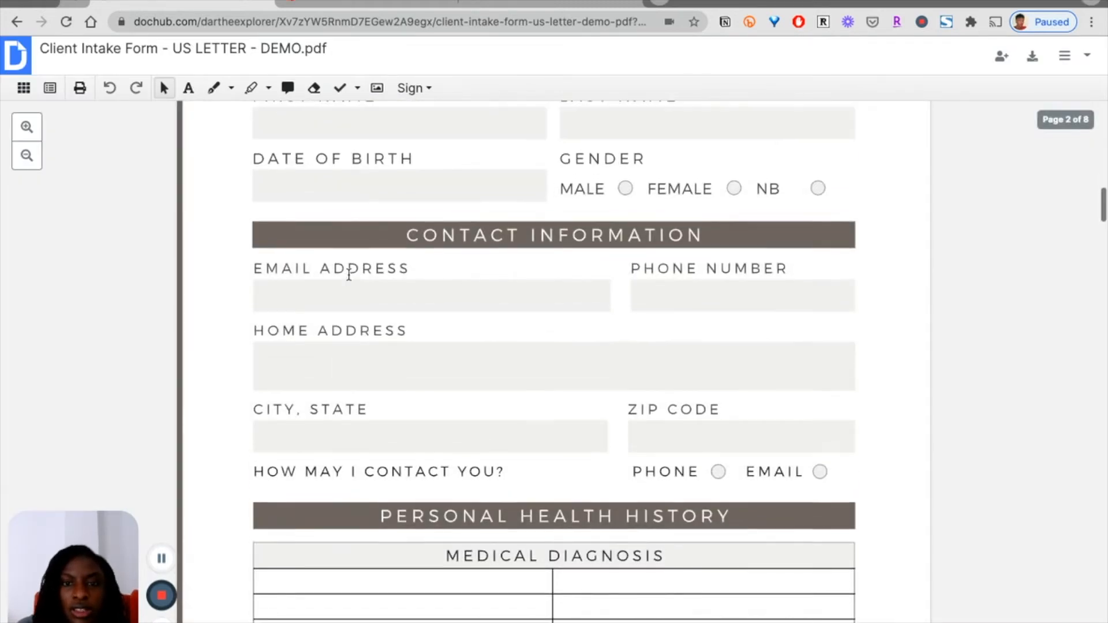
pyautogui.scroll(1, 348, 279)
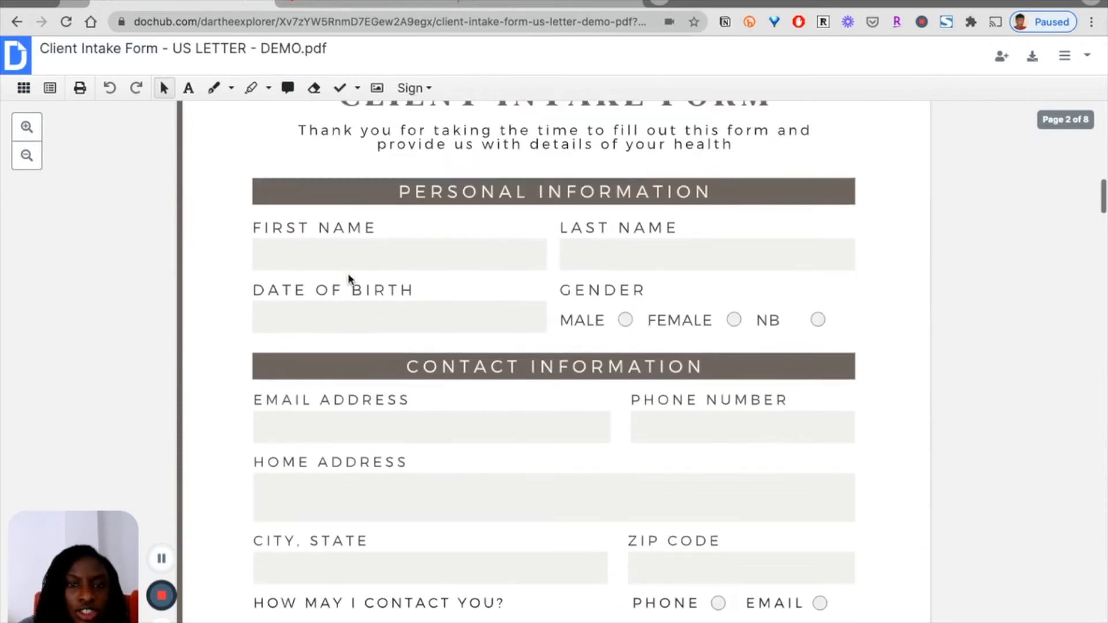
pyautogui.scroll(-1, 349, 279)
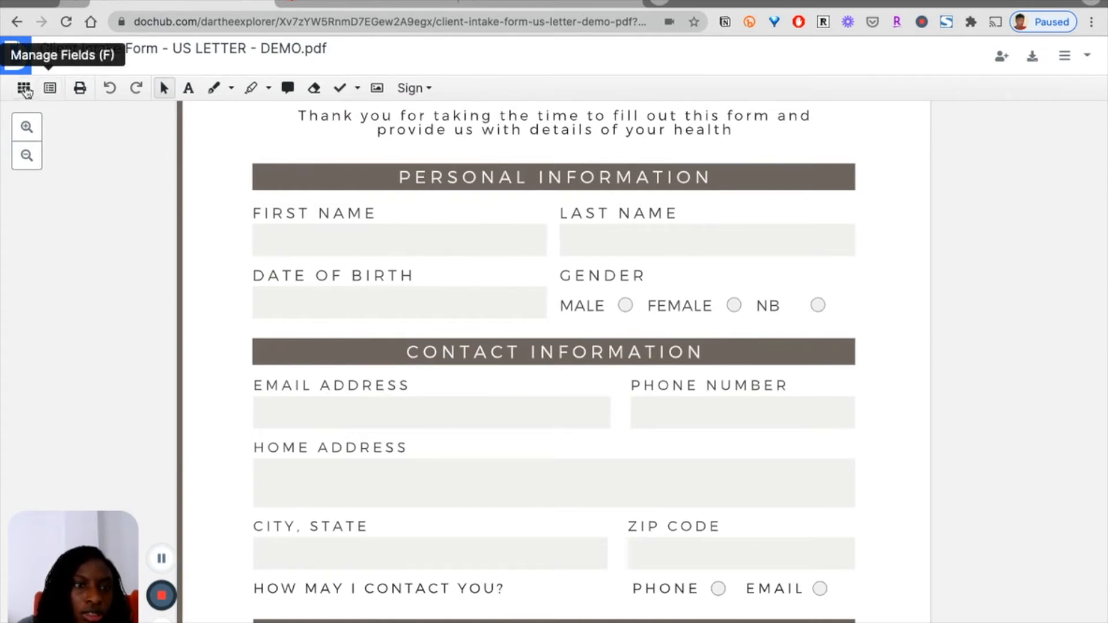
pyautogui.click(49, 88)
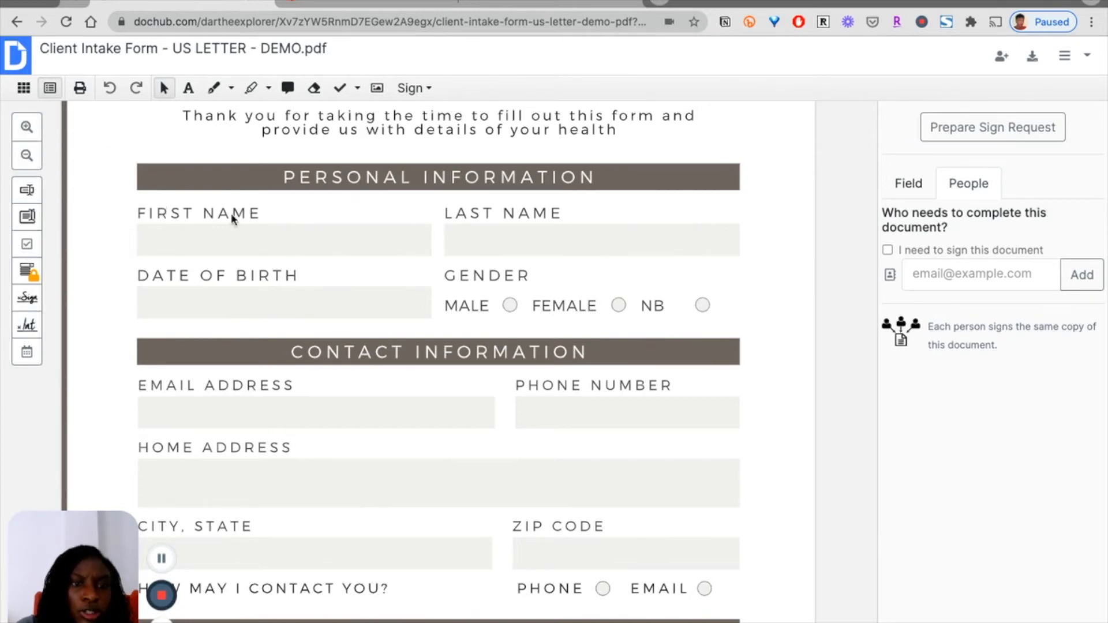
pyautogui.click(26, 192)
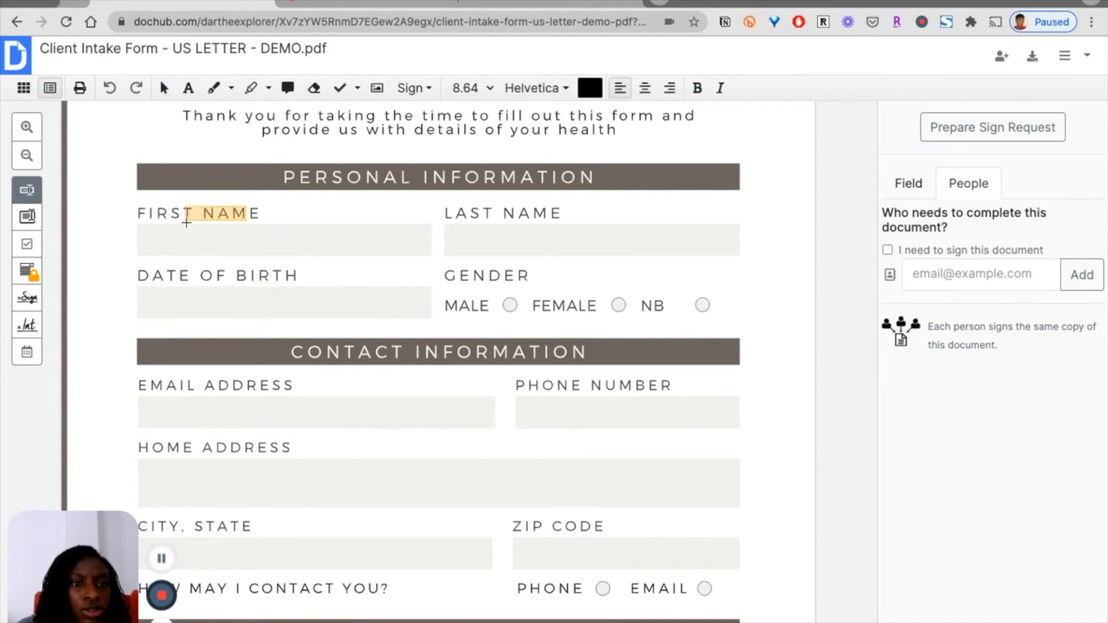
pyautogui.click(137, 239)
pyautogui.moveTo(202, 232); pyautogui.dragTo(429, 235)
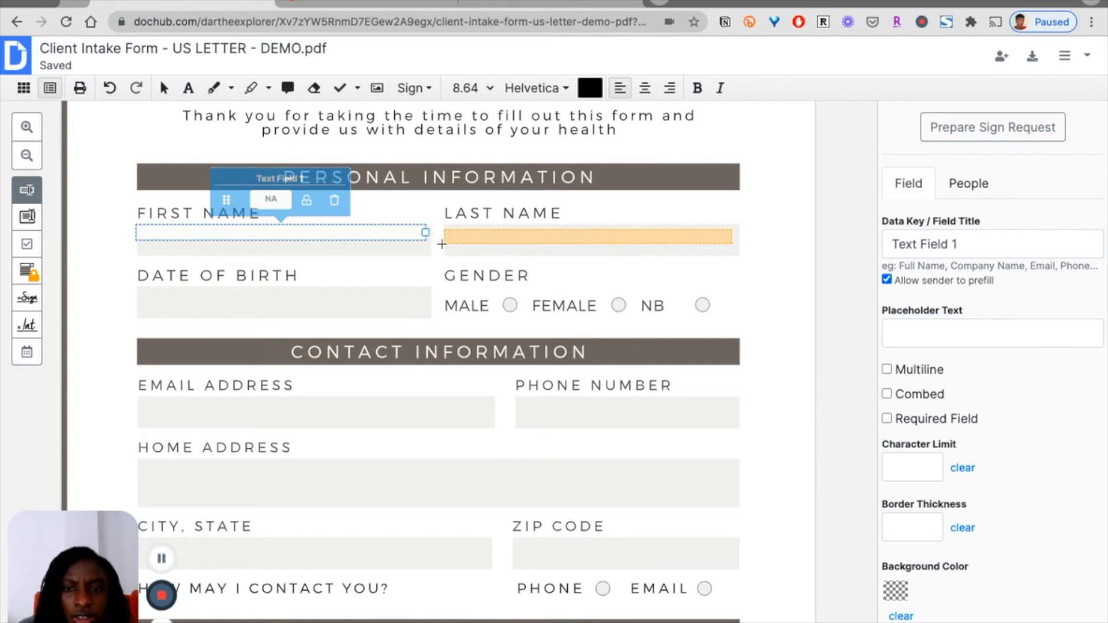
# Place a matching text field over the Last Name box and move the First Name field slightly down within its box
pyautogui.click(225, 237)
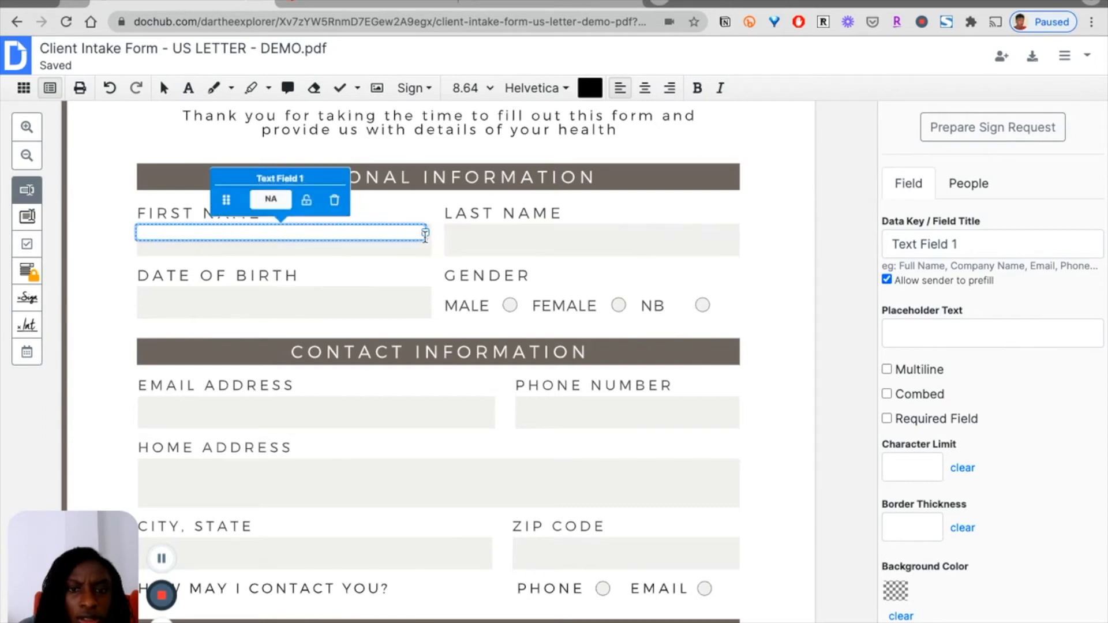
pyautogui.click(452, 247)
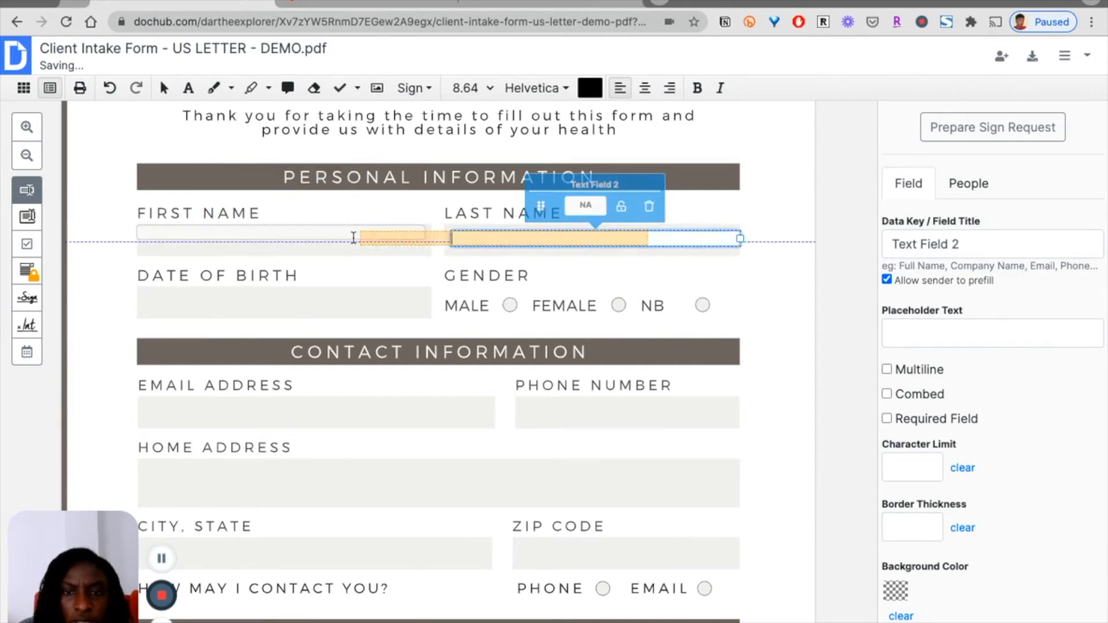
pyautogui.click(308, 236)
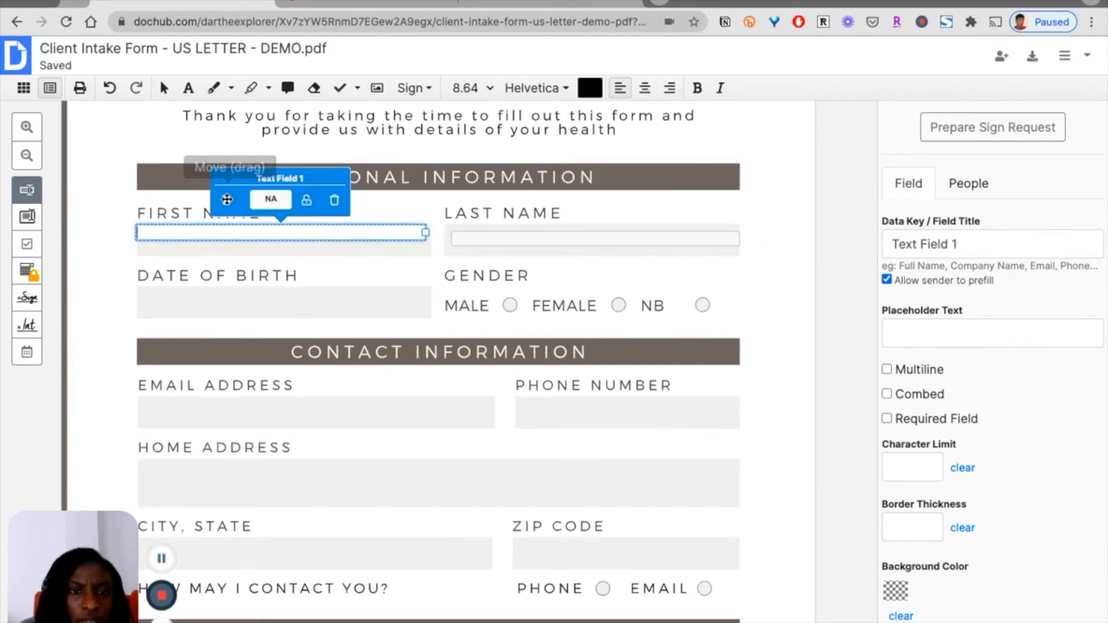
pyautogui.moveTo(227, 200)
pyautogui.mouseDown()
pyautogui.moveTo(227, 230)
pyautogui.moveTo(229, 206)
pyautogui.mouseUp()
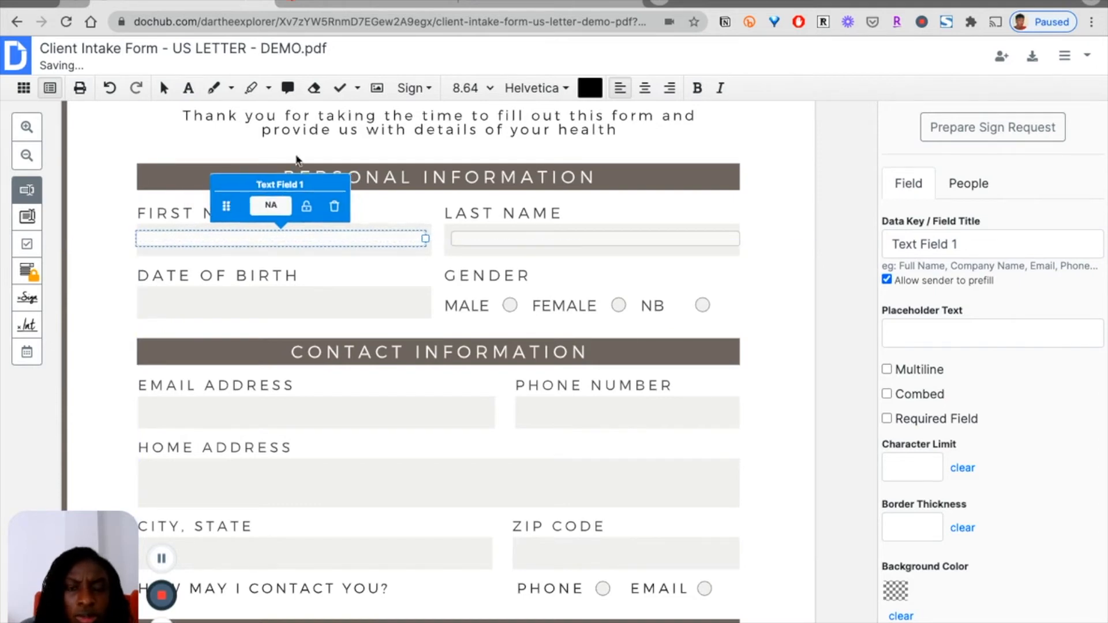
# Set the First Name text field's font size to 14 and reposition the field inside its box
pyautogui.click(566, 88)
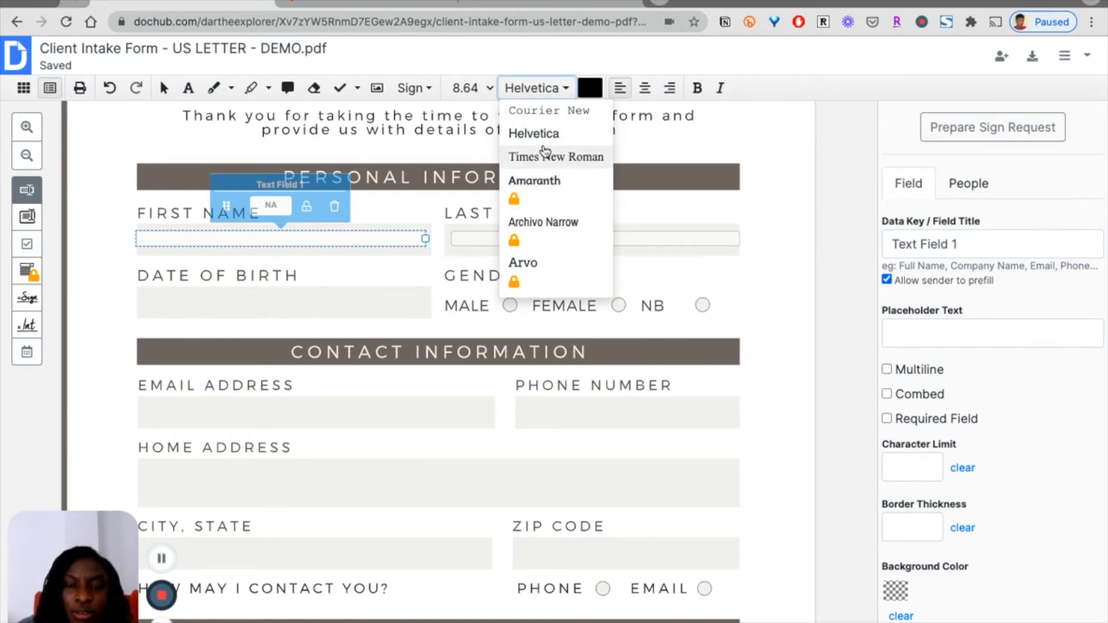
pyautogui.click(489, 93)
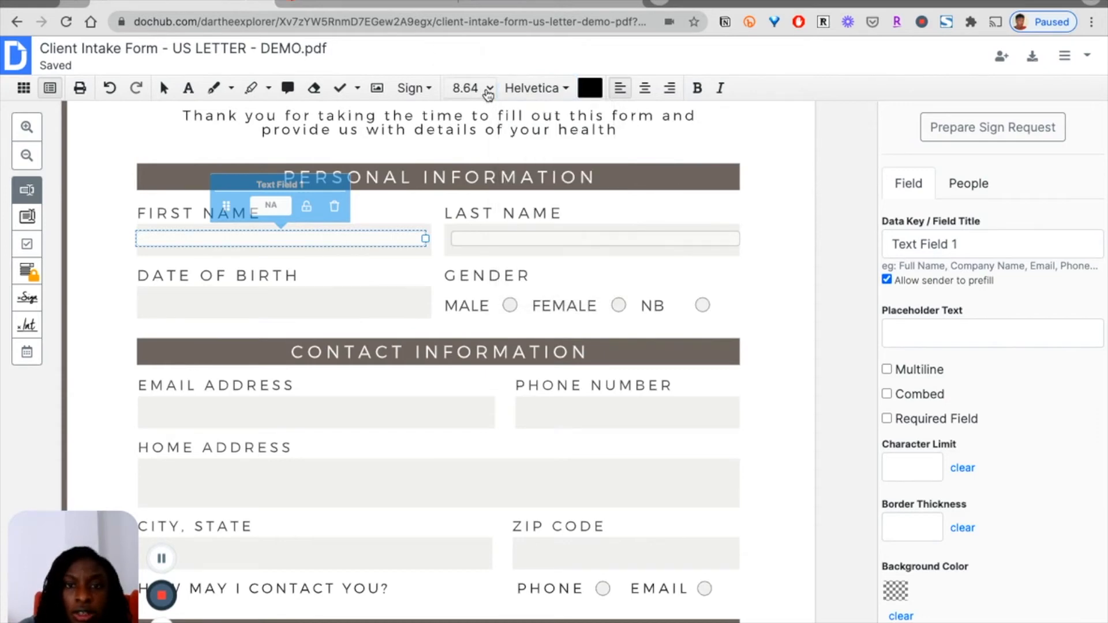
pyautogui.click(475, 232)
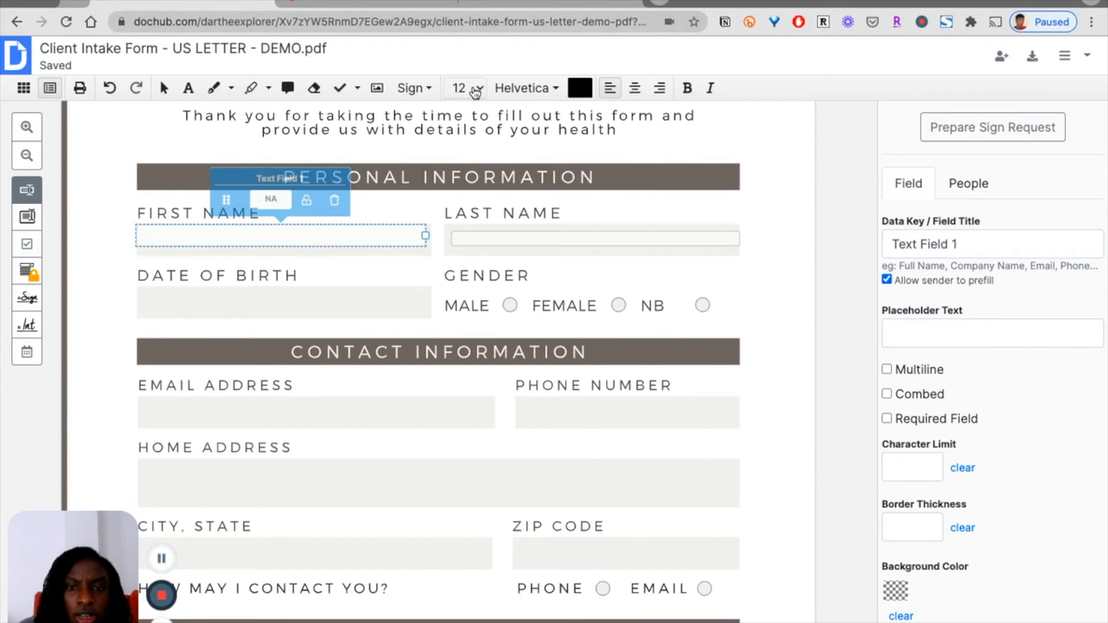
pyautogui.click(464, 117)
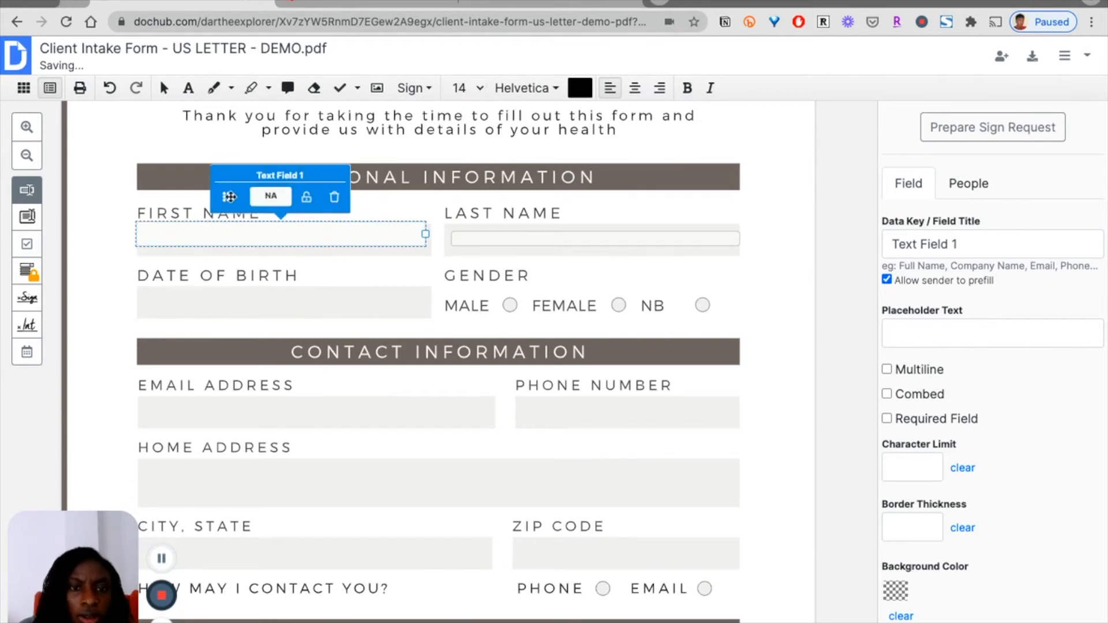
pyautogui.moveTo(229, 196)
pyautogui.mouseDown()
pyautogui.moveTo(230, 208)
pyautogui.moveTo(229, 199)
pyautogui.mouseUp()
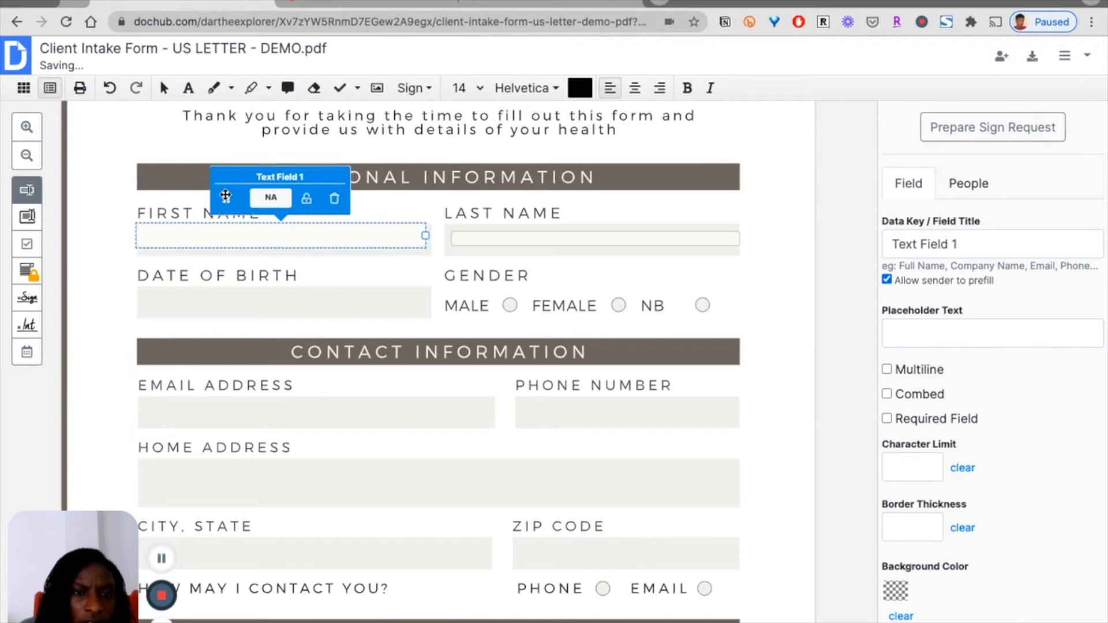
pyautogui.moveTo(229, 208); pyautogui.dragTo(225, 202)
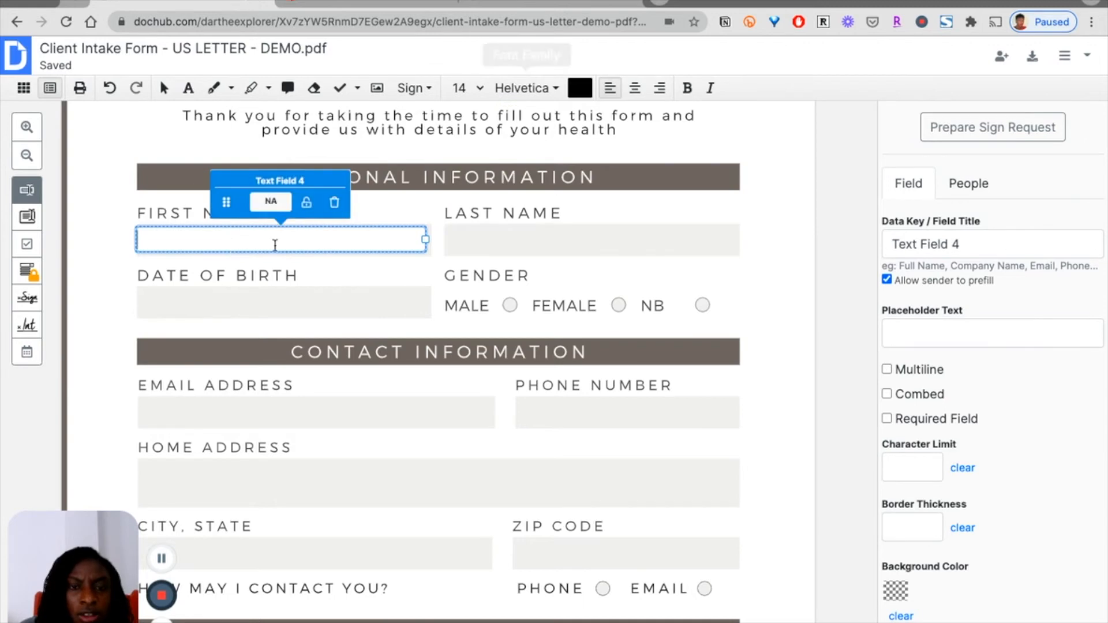
# Place text fields over the Last Name, Date of Birth, Email Address and Phone Number boxes, fitting the last two to their box widths
pyautogui.click(449, 245)
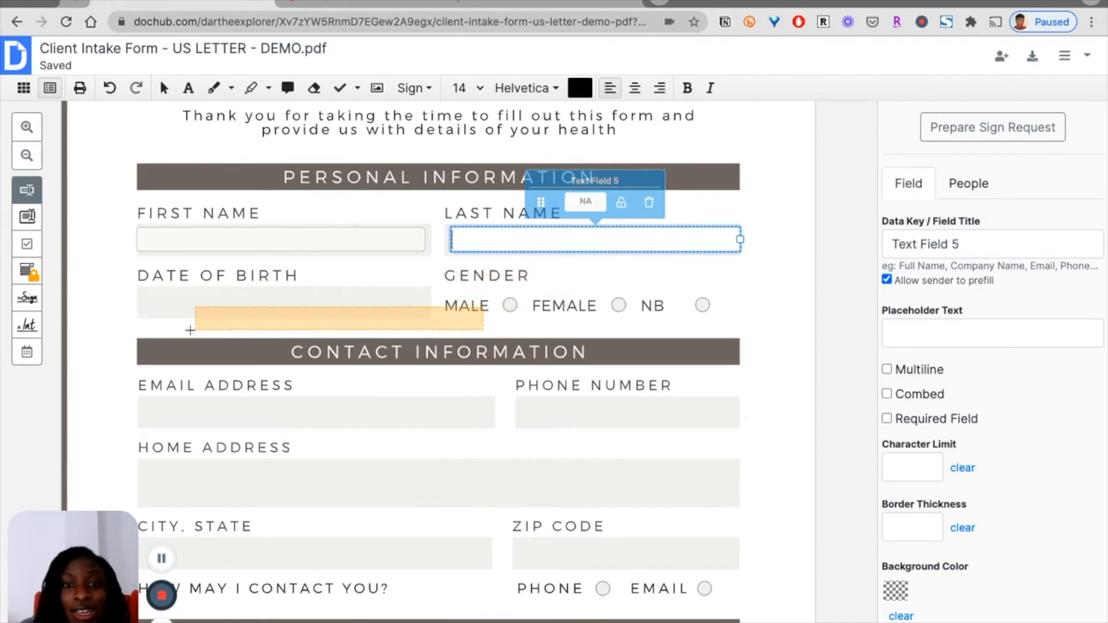
pyautogui.click(141, 314)
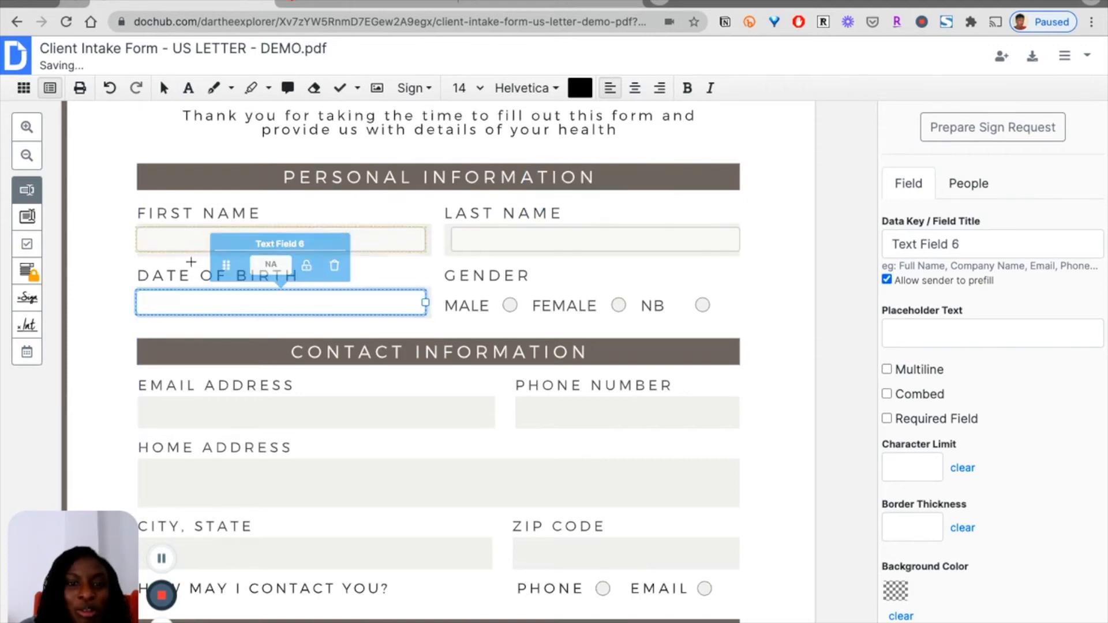
pyautogui.click(145, 423)
pyautogui.moveTo(426, 413); pyautogui.dragTo(493, 413)
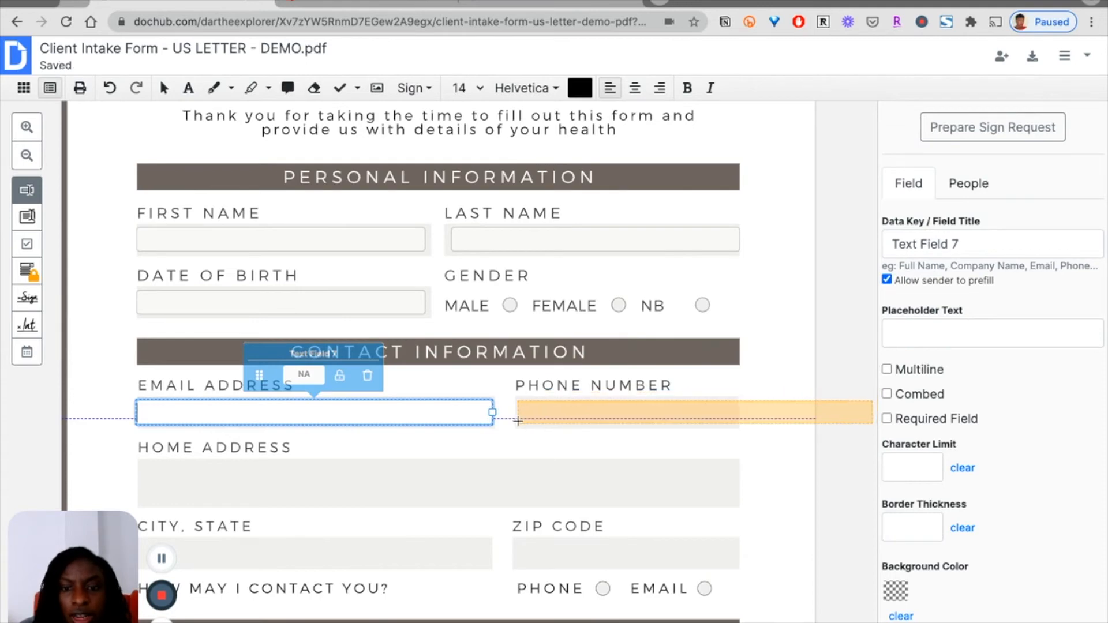
pyautogui.click(518, 421)
pyautogui.moveTo(876, 413); pyautogui.dragTo(735, 413)
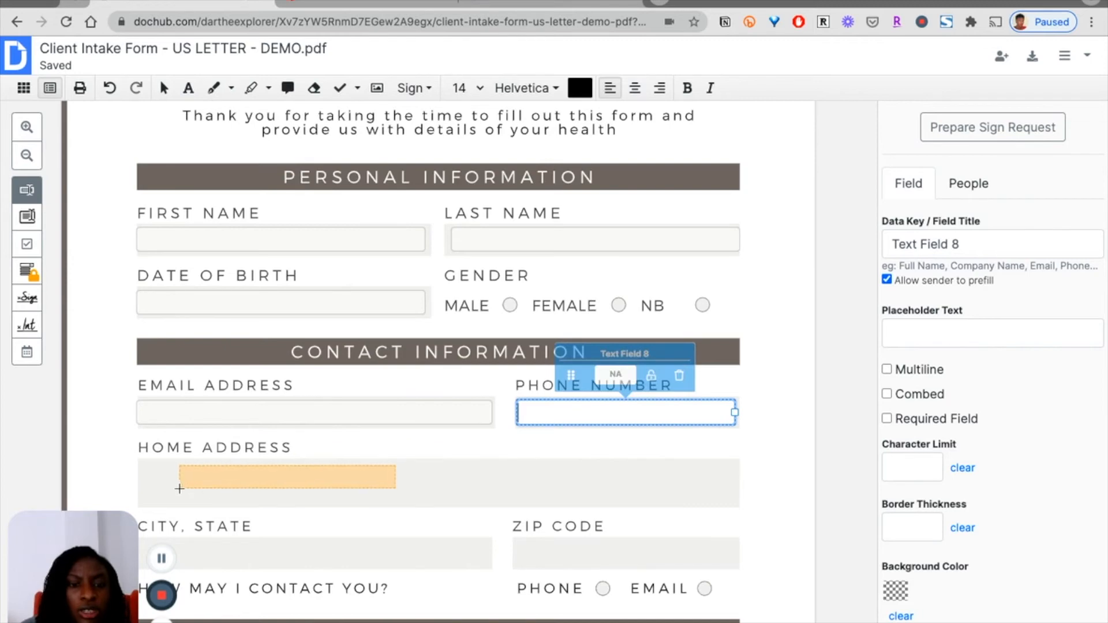
# Place a text field on the Home Address box, align it with the box's left edge and stretch it to the full box width
pyautogui.click(208, 479)
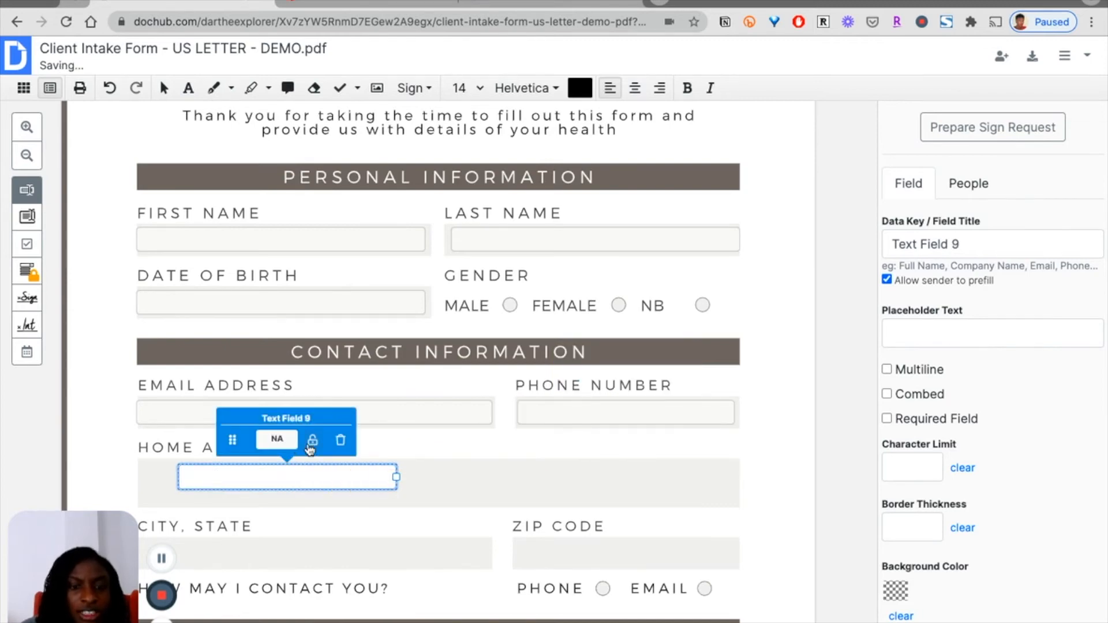
pyautogui.moveTo(228, 443); pyautogui.dragTo(187, 448)
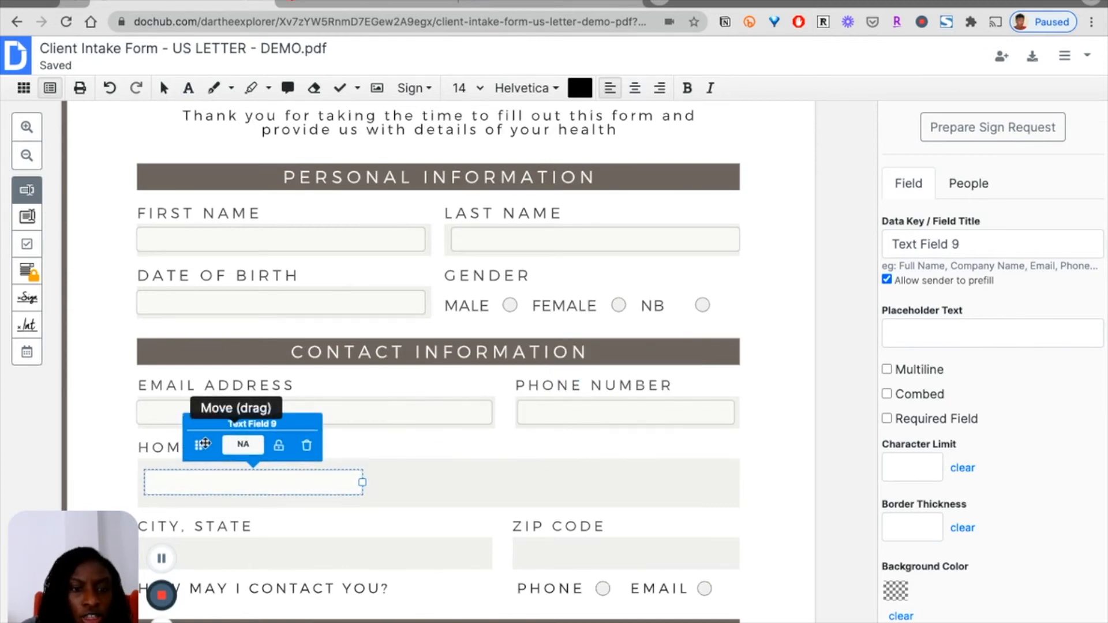
pyautogui.moveTo(353, 481); pyautogui.dragTo(730, 485)
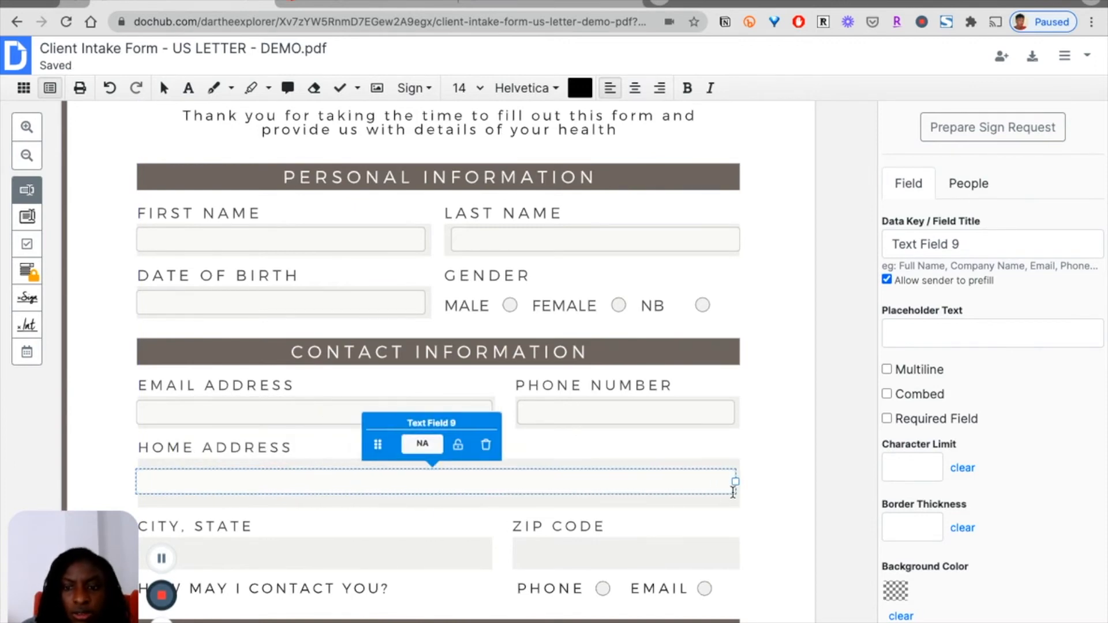
# Delete the text field placed on the Home Address box
pyautogui.scroll(-7, 733, 492)
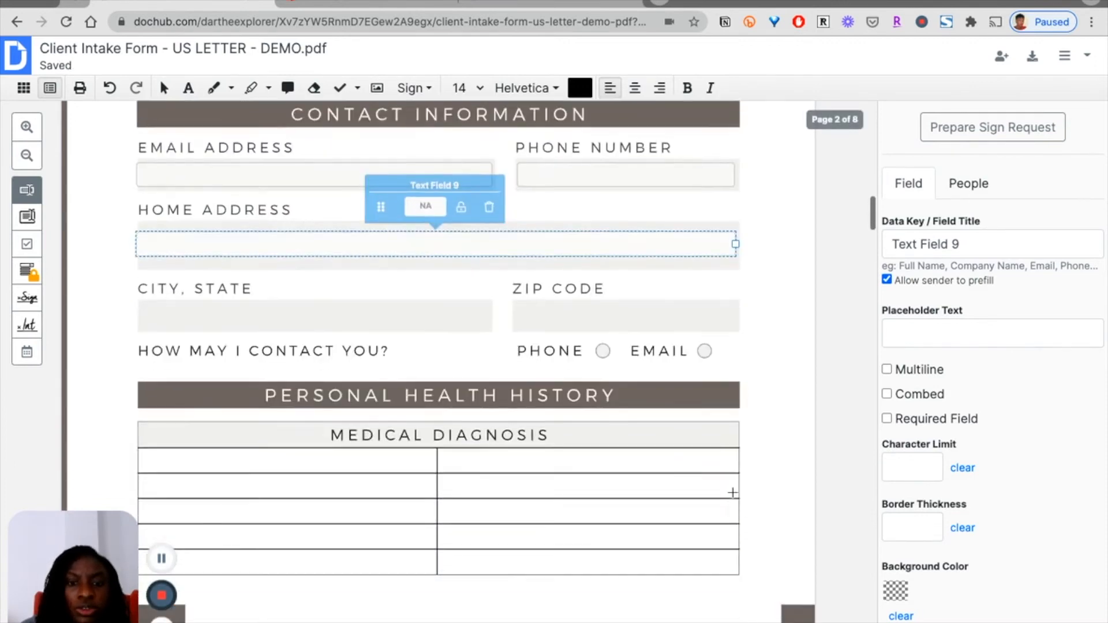
pyautogui.scroll(-3, 733, 492)
pyautogui.scroll(-9, 733, 492)
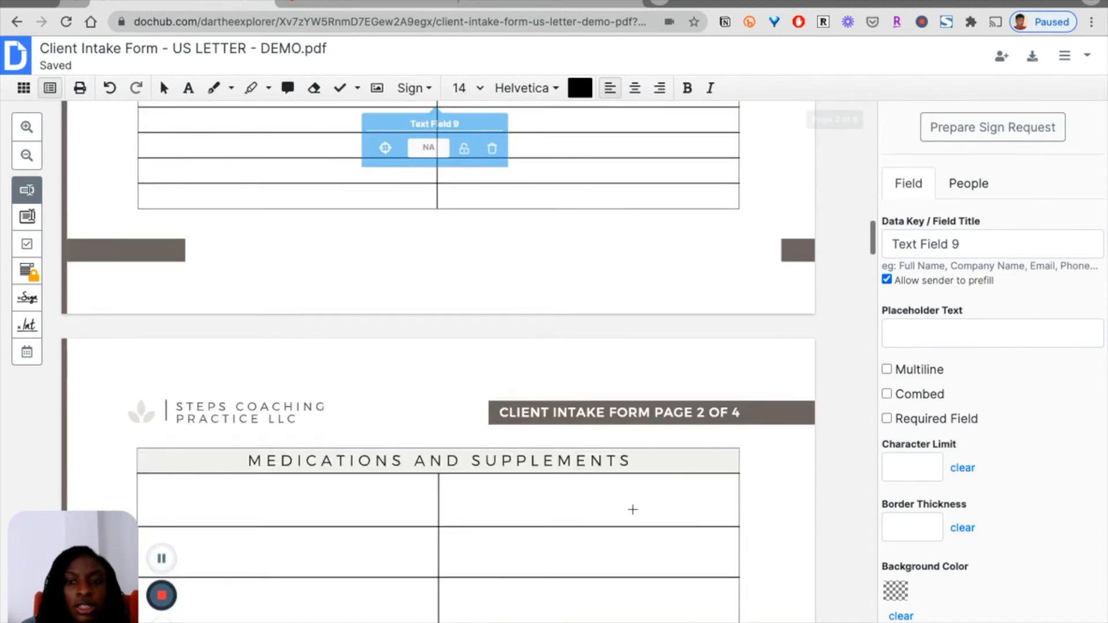
pyautogui.scroll(-1, 271, 461)
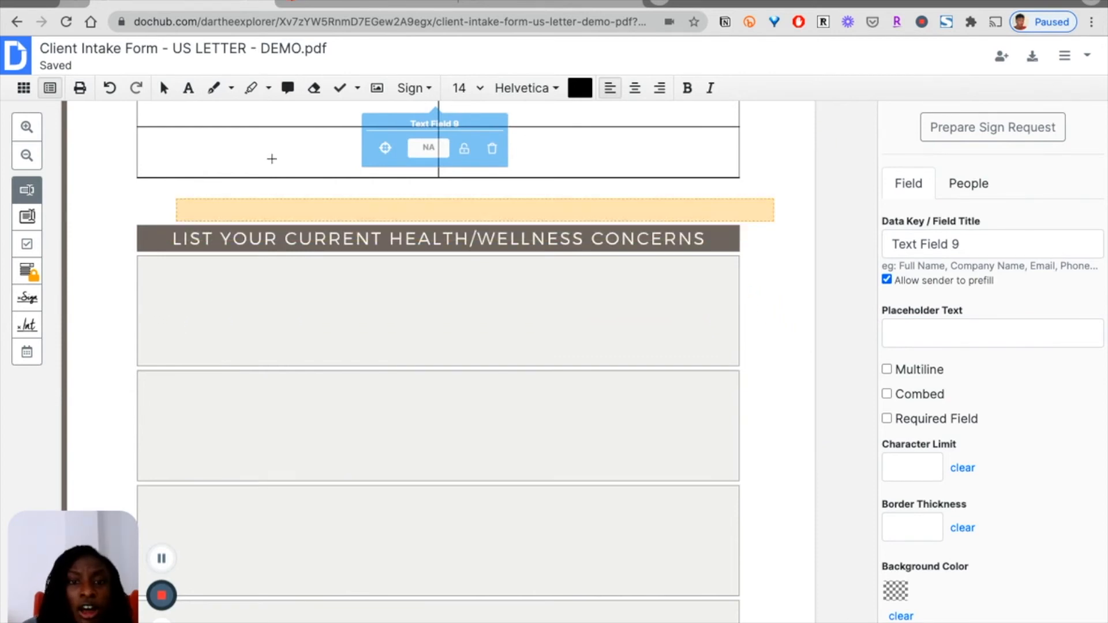
pyautogui.click(493, 149)
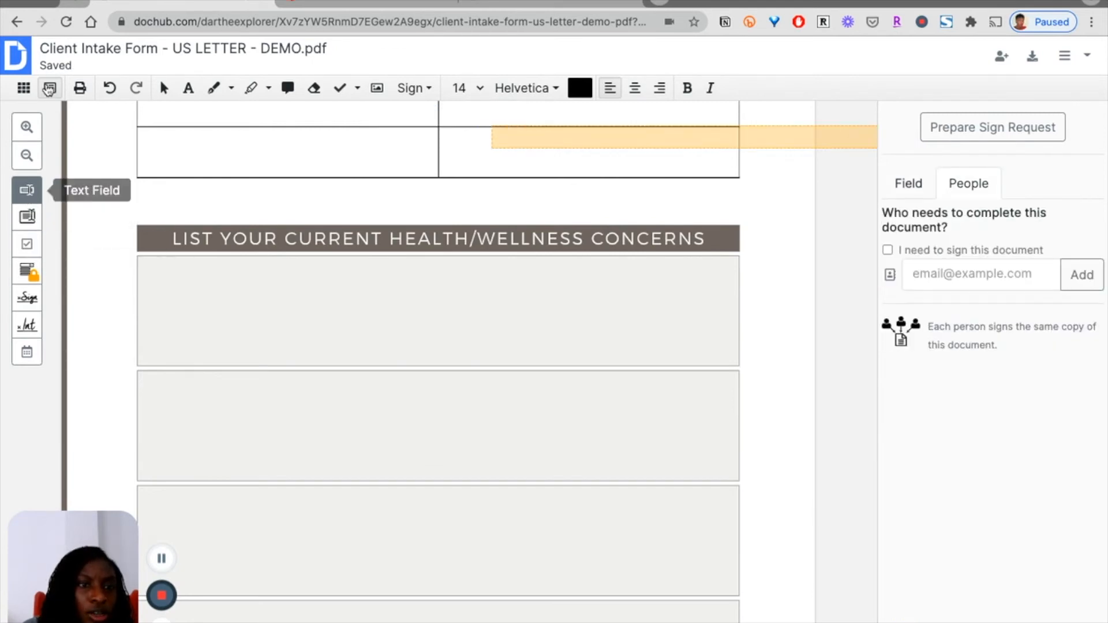
# Place a multi-line text field over the first box under List Your Current Health/Wellness Concerns, sized to fill the box
pyautogui.click(26, 218)
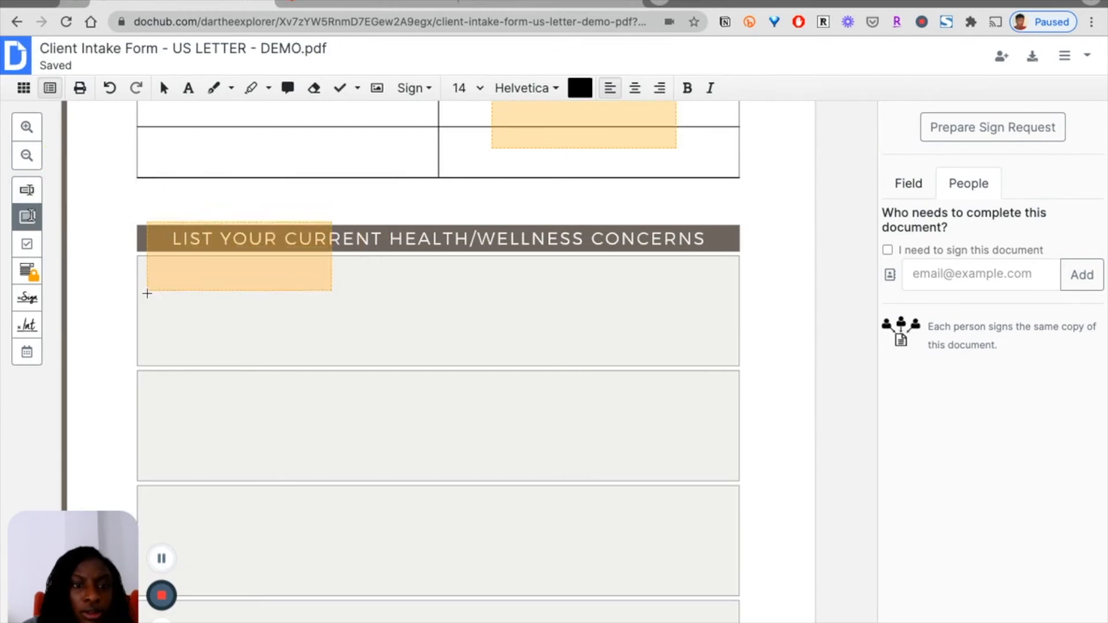
pyautogui.click(139, 327)
pyautogui.moveTo(324, 293); pyautogui.dragTo(736, 313)
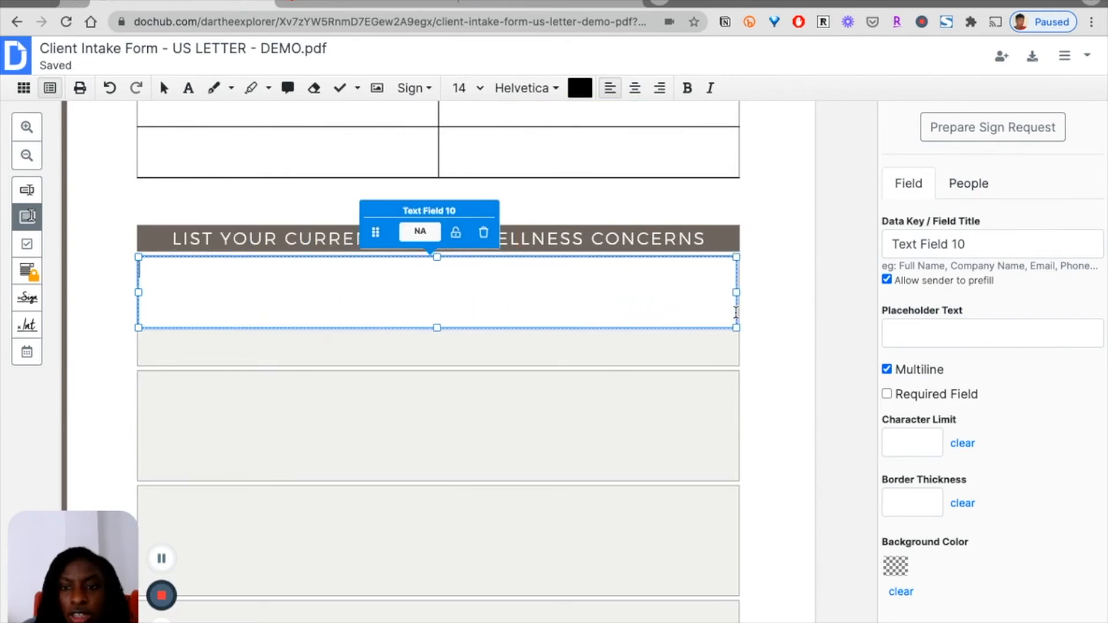
pyautogui.moveTo(436, 341); pyautogui.dragTo(436, 364)
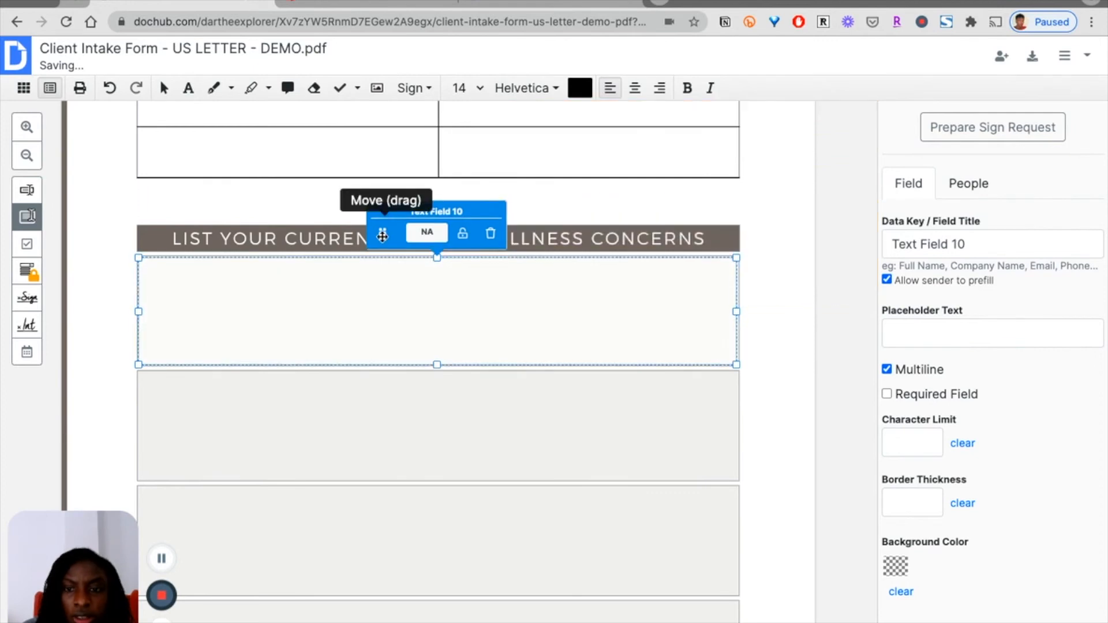
# Place matching multi-line text fields over the remaining three health/wellness concern boxes
pyautogui.click(137, 480)
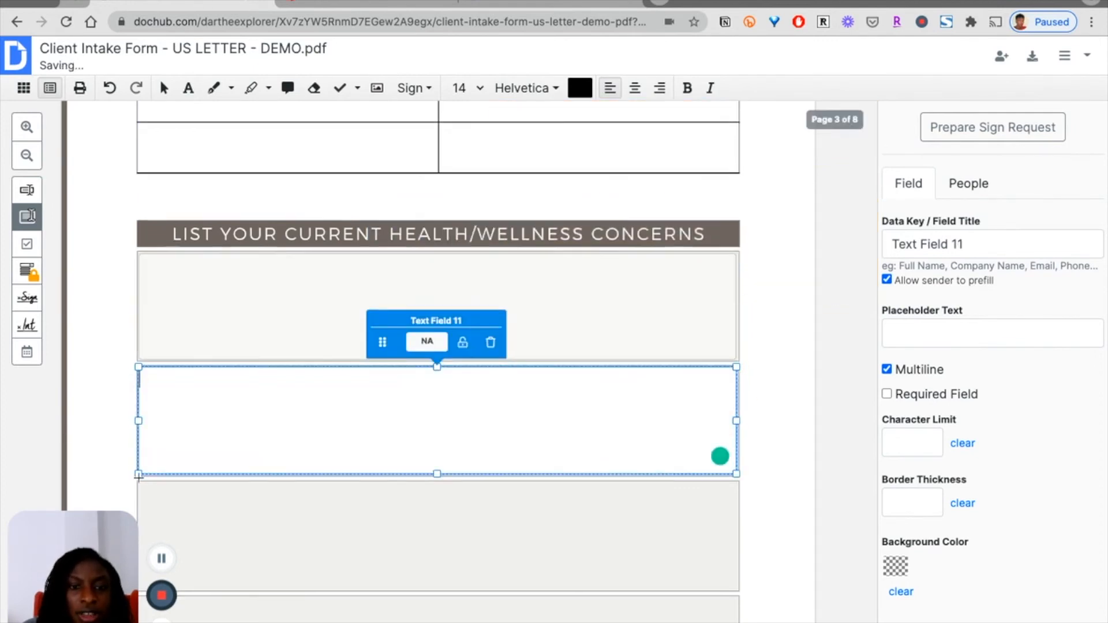
pyautogui.scroll(-5, 150, 416)
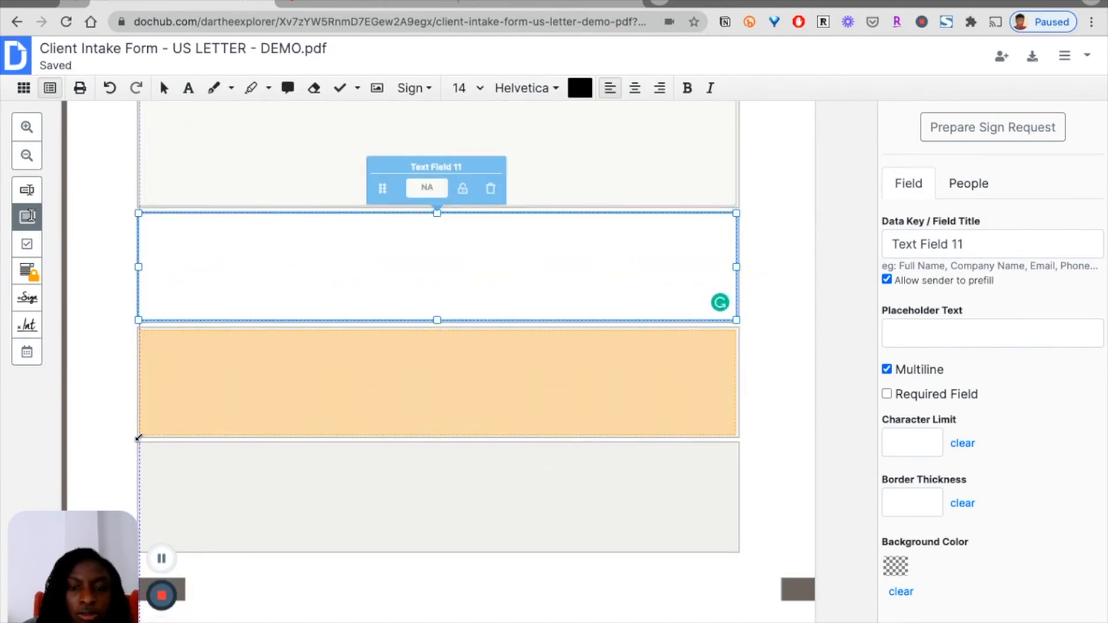
pyautogui.click(138, 438)
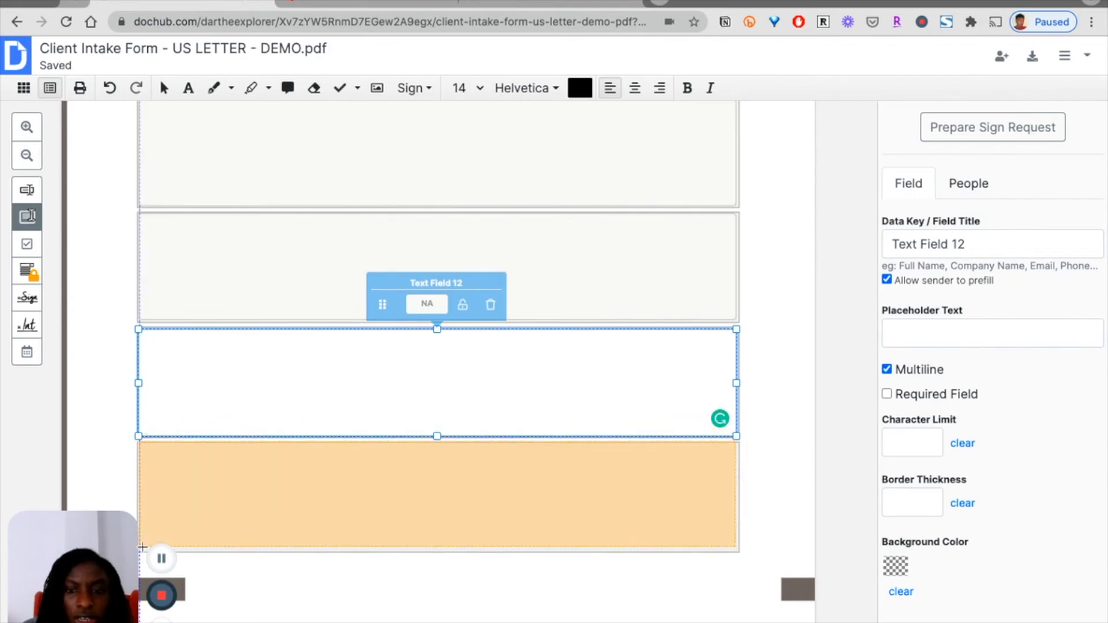
pyautogui.click(143, 546)
pyautogui.scroll(-5, 142, 546)
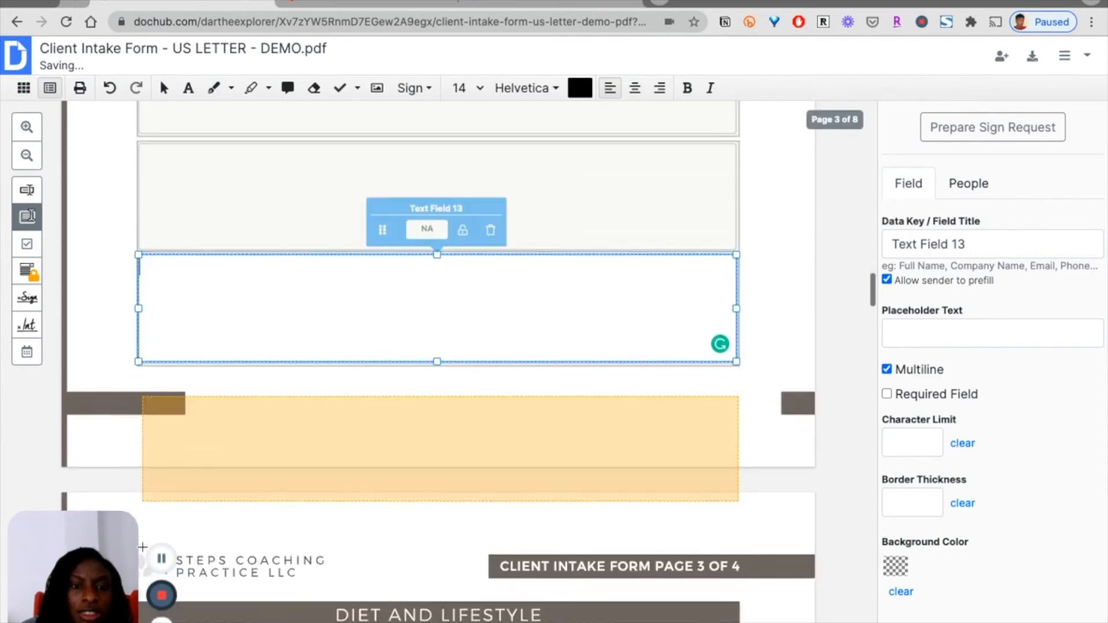
# Place checkbox fields over the Standard Diet, Vegetarian/Vegan, Low-Carb Diet, Paleo and Other boxes, fitting the first to its box
pyautogui.scroll(-6, 142, 546)
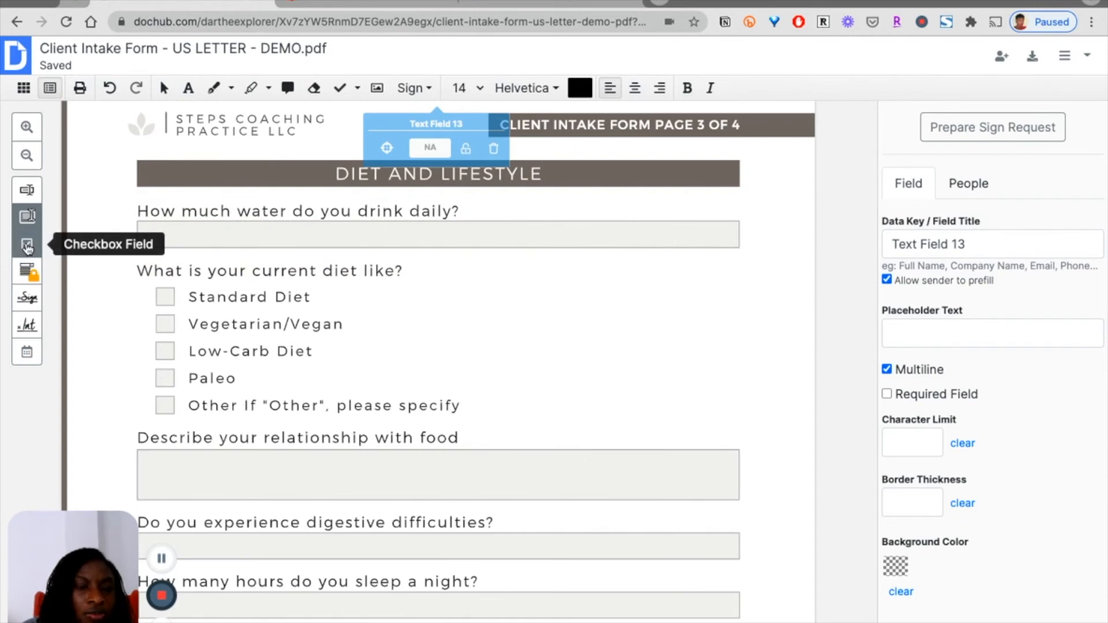
pyautogui.click(27, 245)
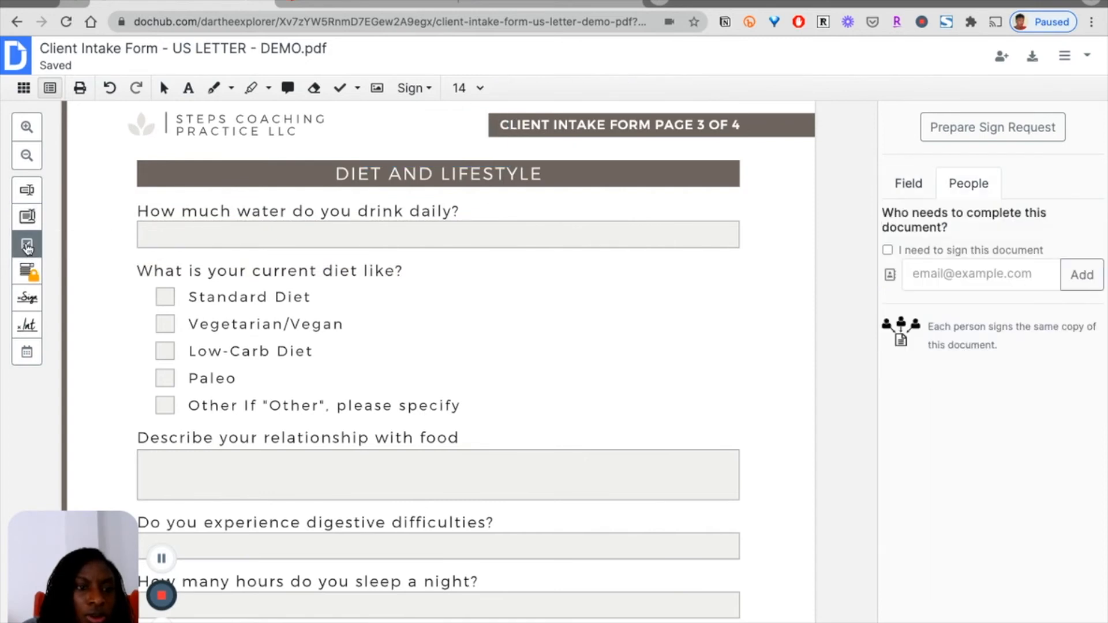
pyautogui.click(158, 304)
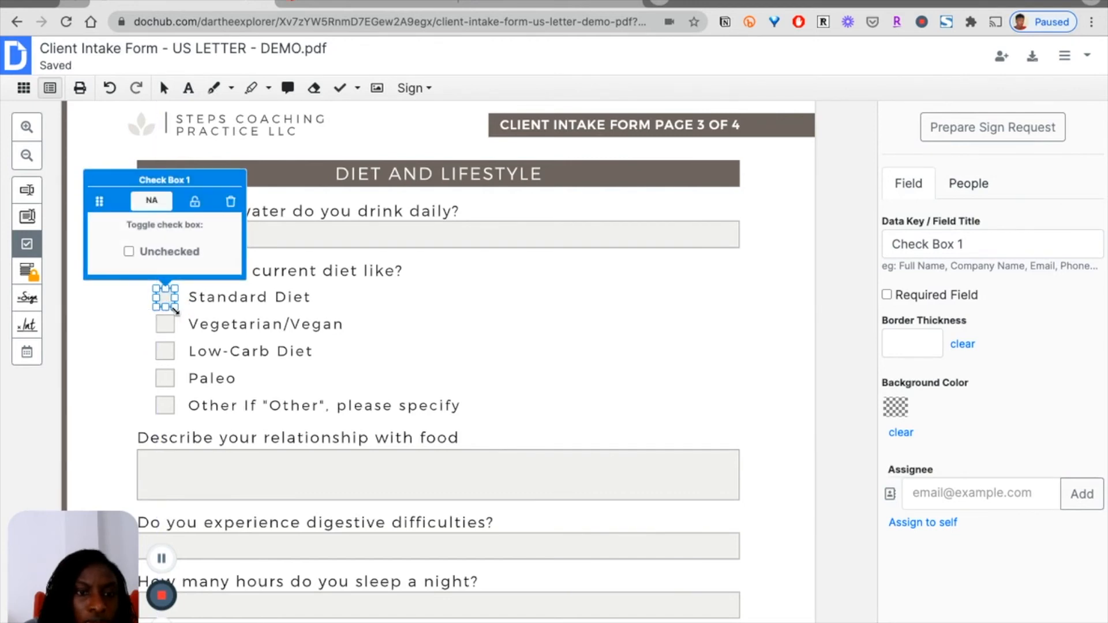
pyautogui.moveTo(174, 309)
pyautogui.mouseDown()
pyautogui.moveTo(185, 319)
pyautogui.moveTo(178, 309)
pyautogui.mouseUp()
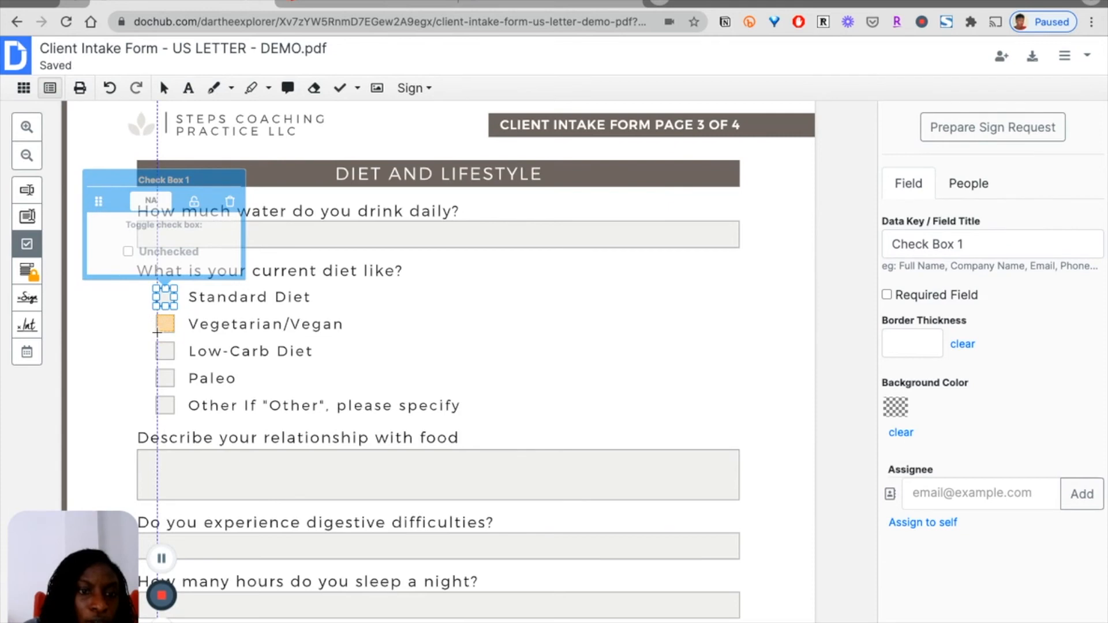
pyautogui.click(157, 332)
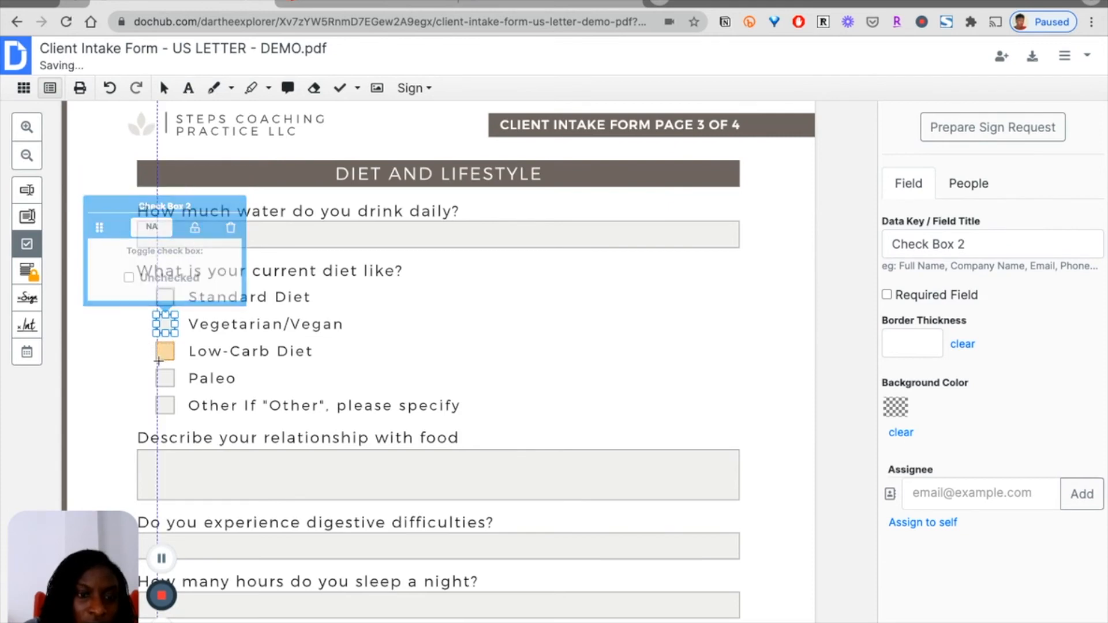
pyautogui.click(158, 361)
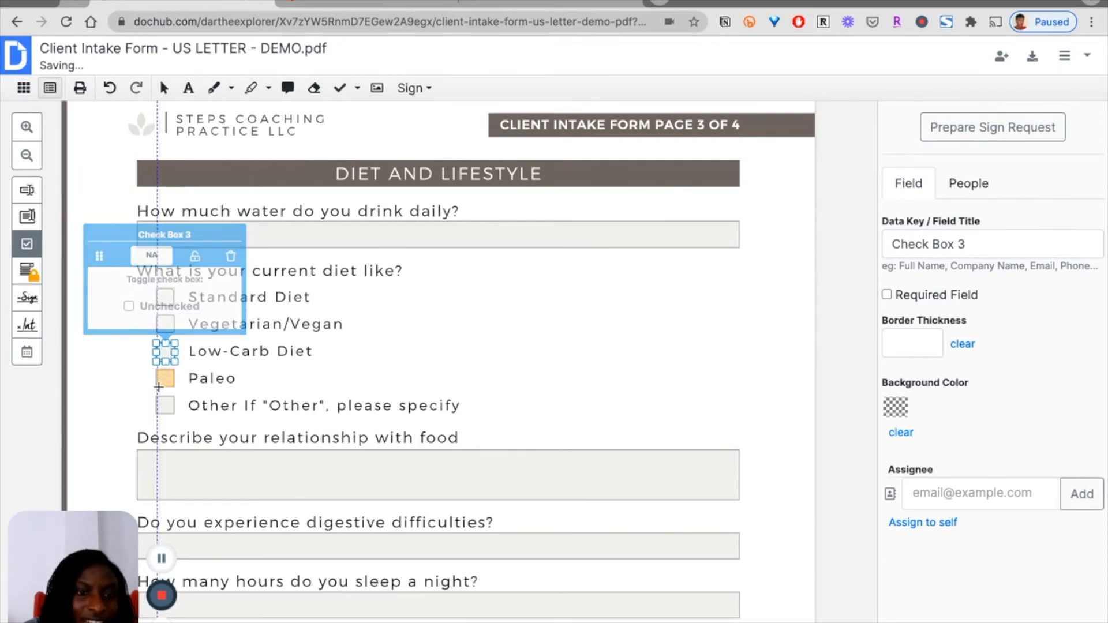
pyautogui.click(158, 386)
pyautogui.click(157, 415)
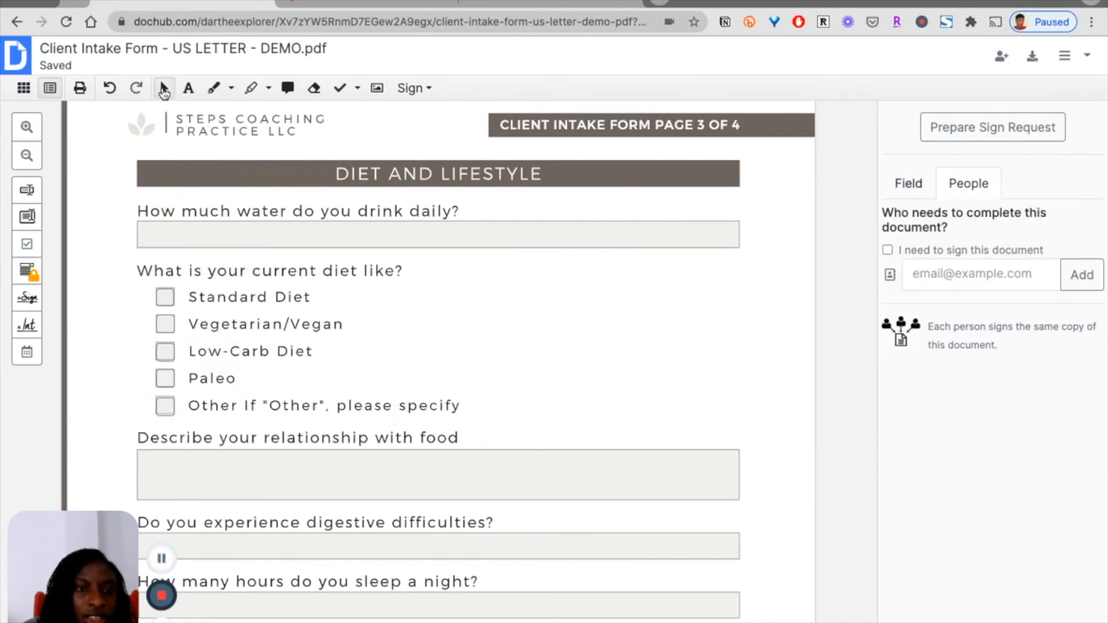
# Test the diet checkboxes by ticking and unticking Standard Diet, ticking Vegetarian/Vegan, and toggling Paleo on and off
pyautogui.click(166, 298)
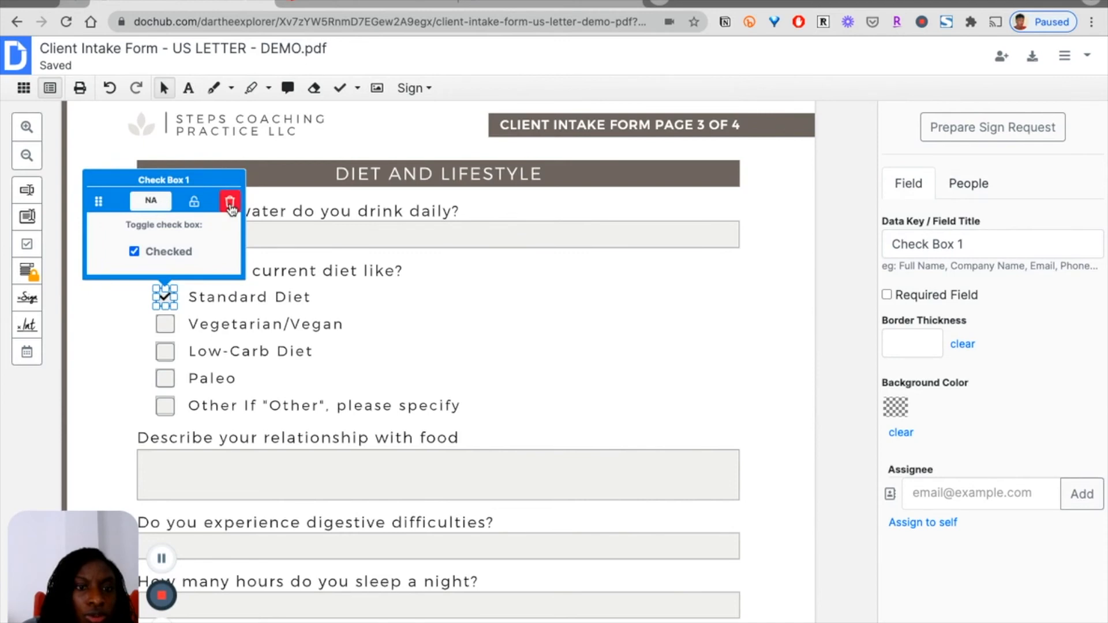
pyautogui.click(134, 249)
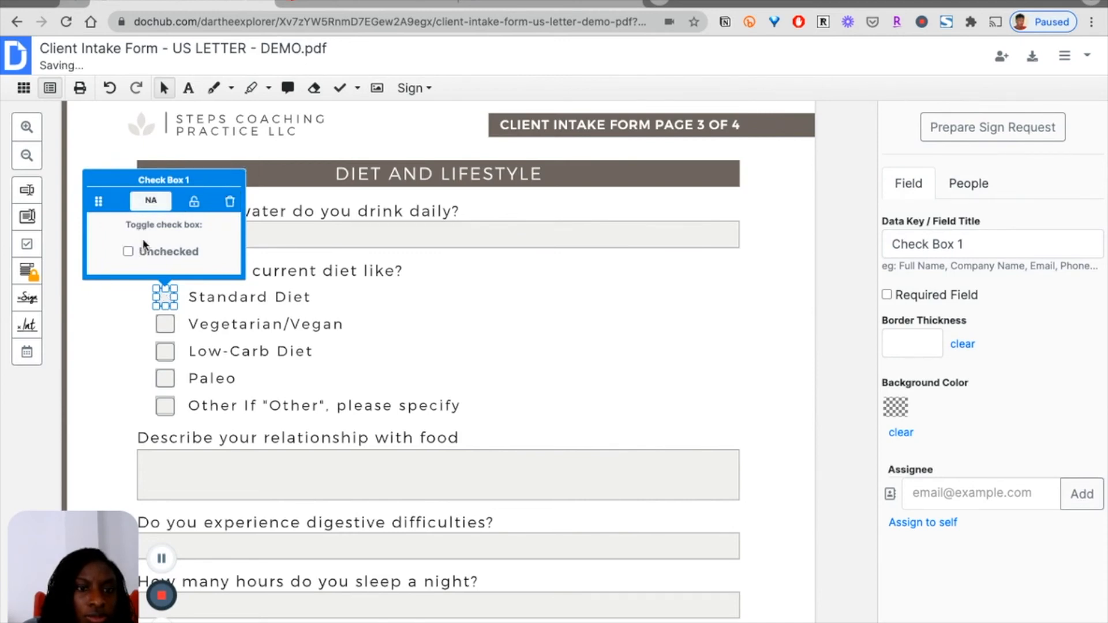
pyautogui.click(164, 90)
pyautogui.click(164, 325)
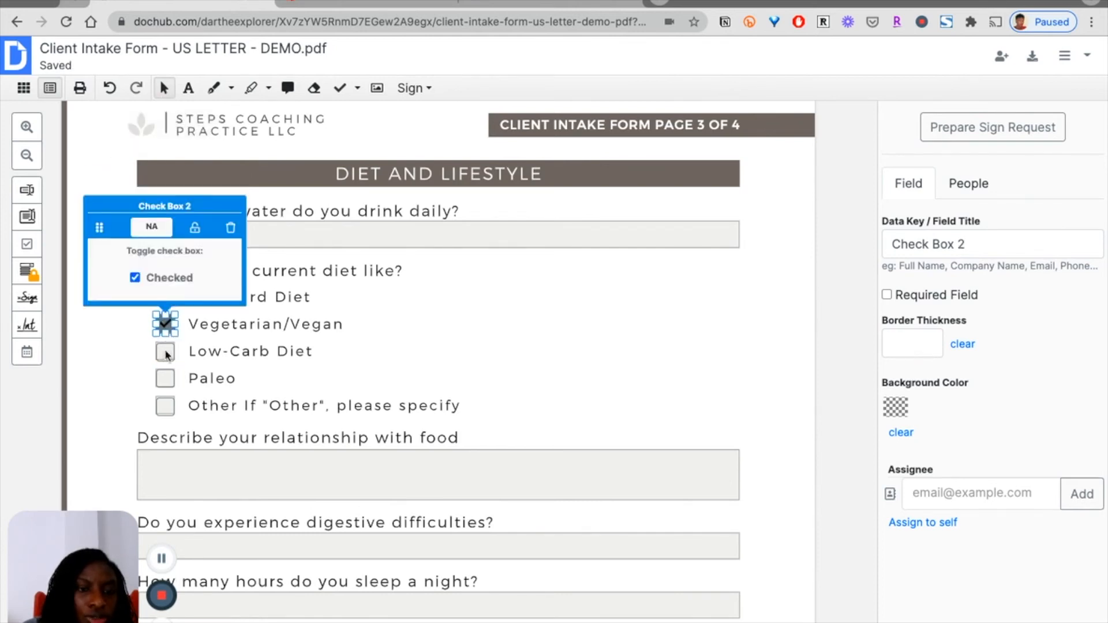
pyautogui.click(165, 352)
pyautogui.click(164, 385)
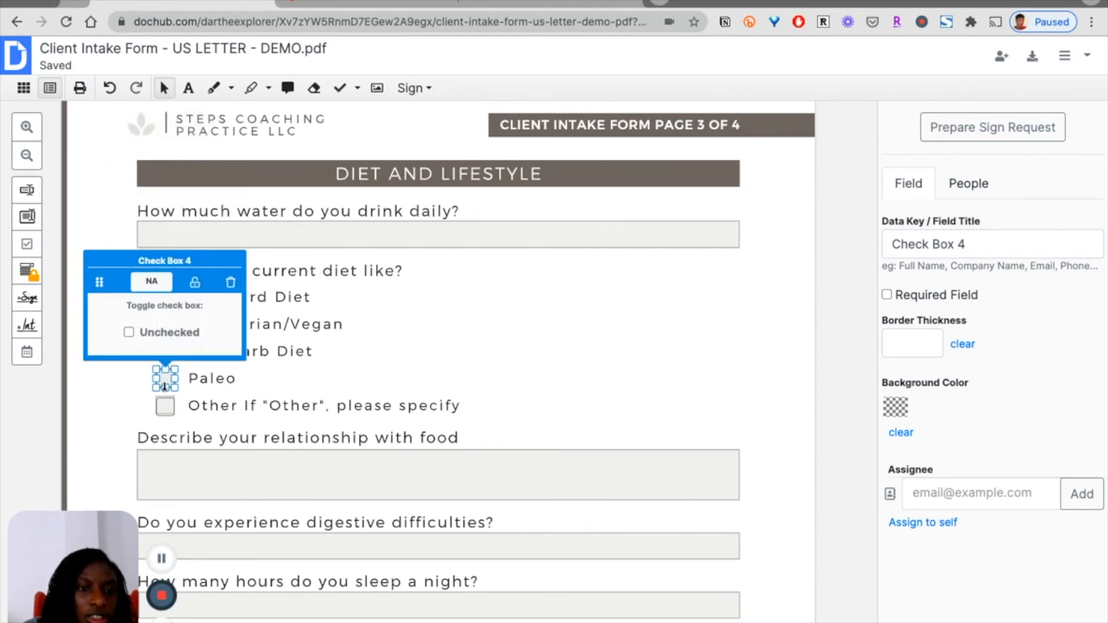
pyautogui.click(130, 334)
pyautogui.click(165, 381)
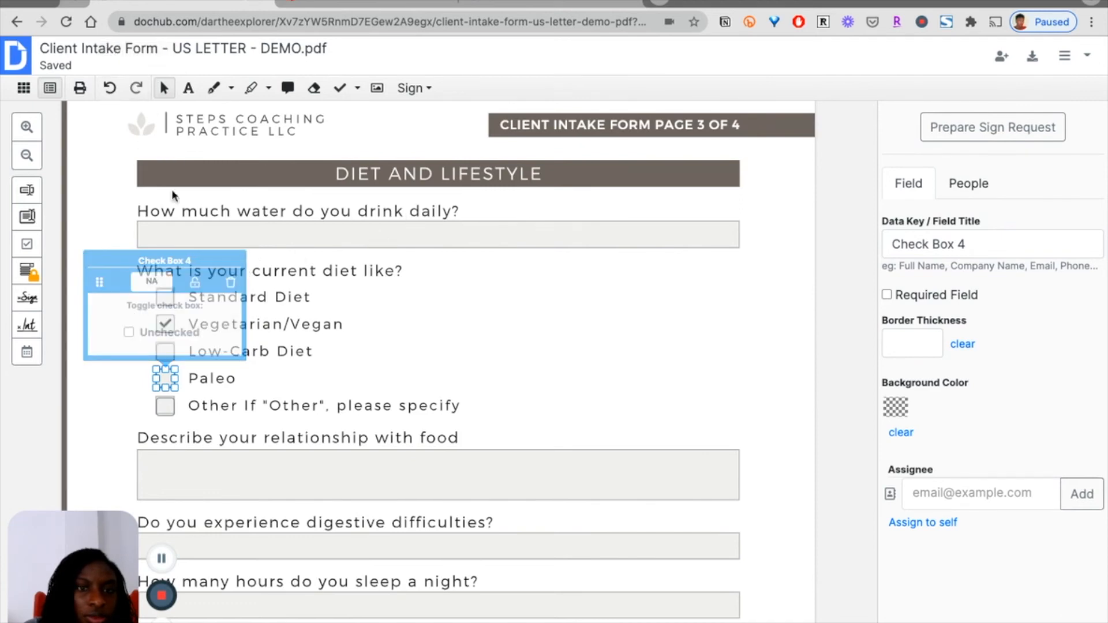
# Delete the Paleo checkbox field and untick the Vegetarian/Vegan checkbox
pyautogui.click(228, 275)
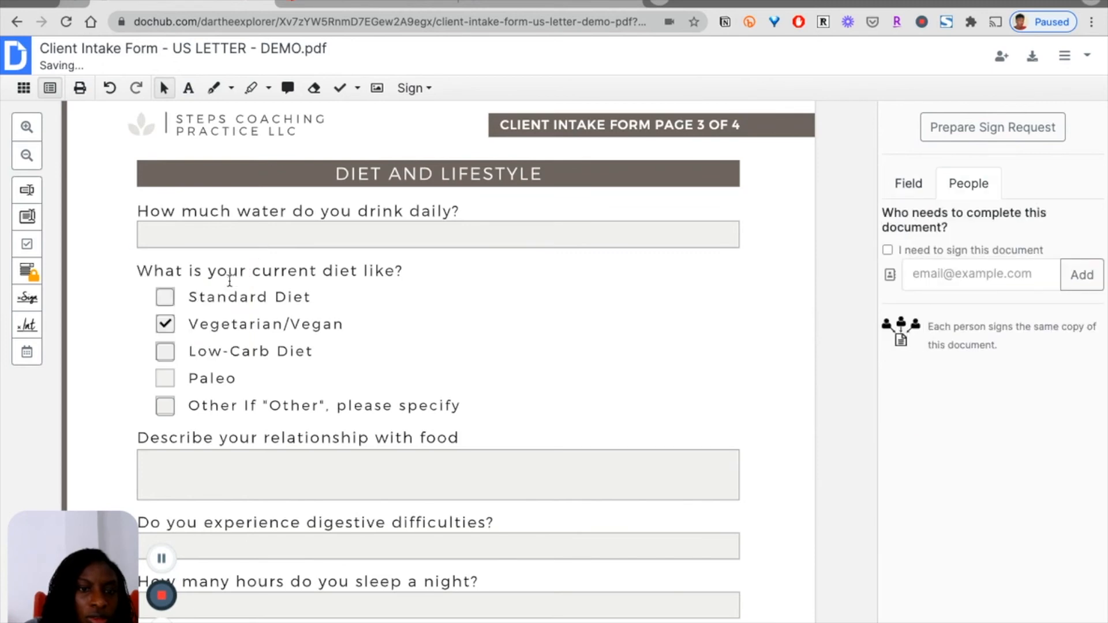
pyautogui.click(167, 324)
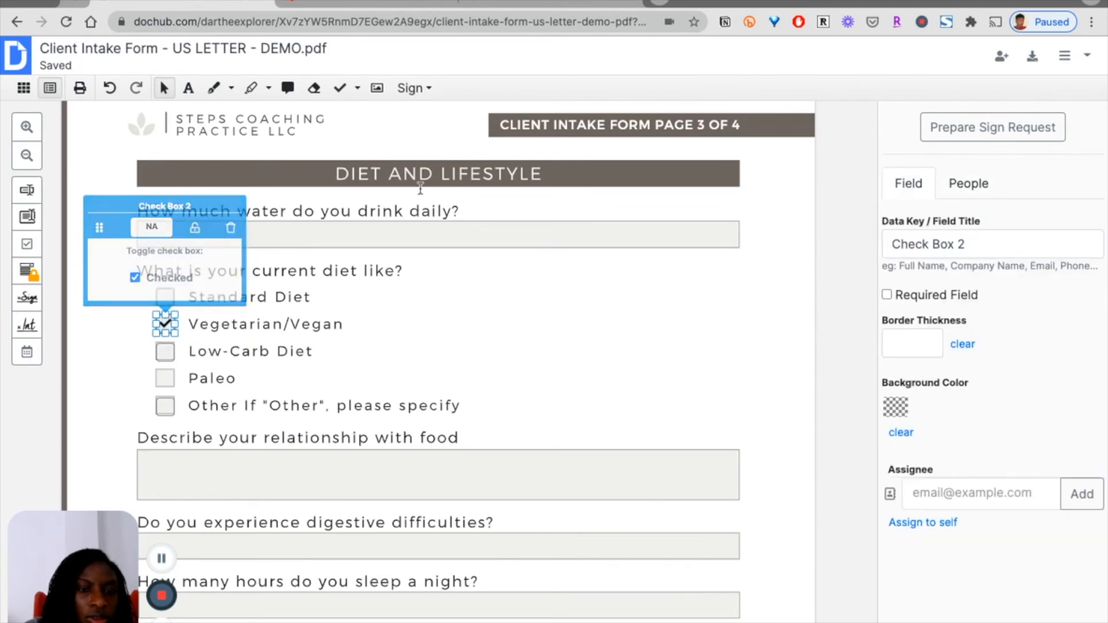
pyautogui.click(167, 324)
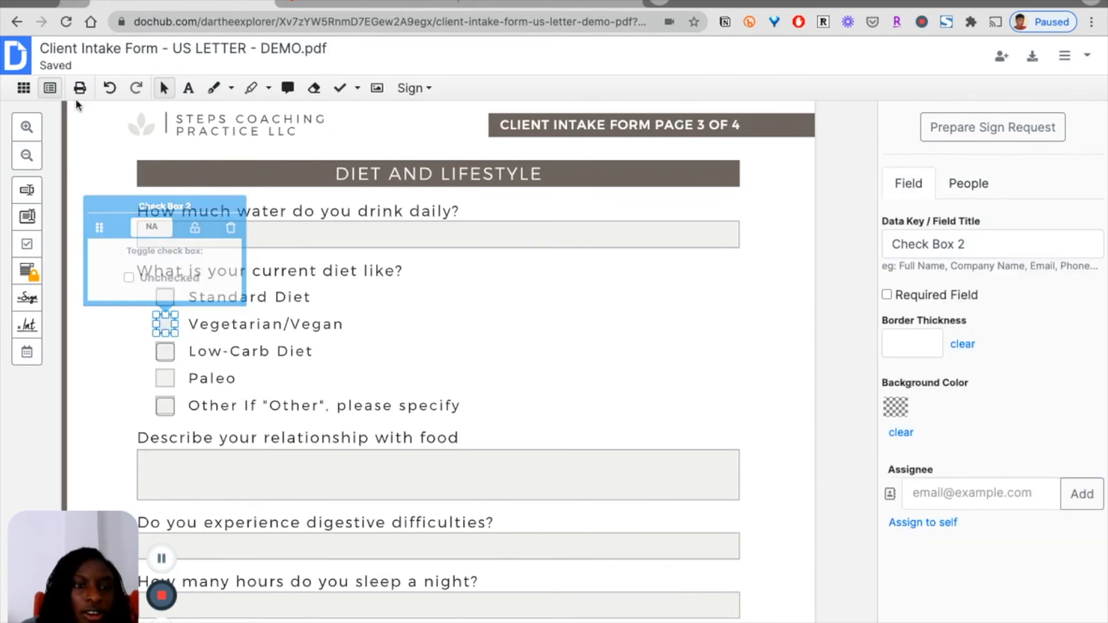
# Review the fields placed across the form, from the Diet and Lifestyle page back to the Personal Information section
pyautogui.scroll(-2, 476, 254)
pyautogui.scroll(5, 475, 254)
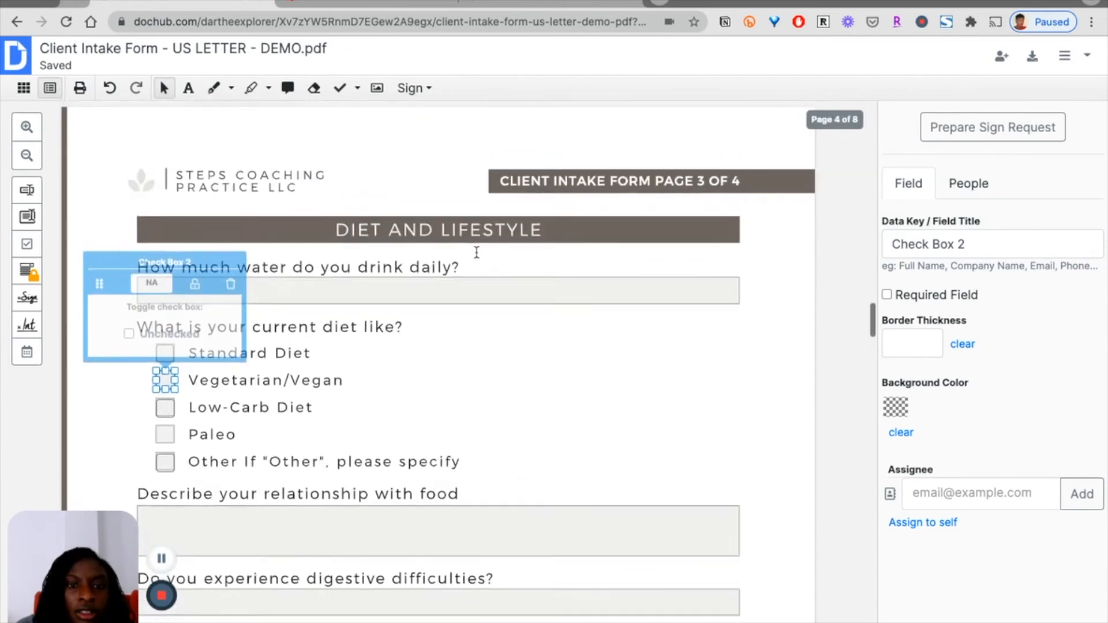
pyautogui.scroll(10, 475, 256)
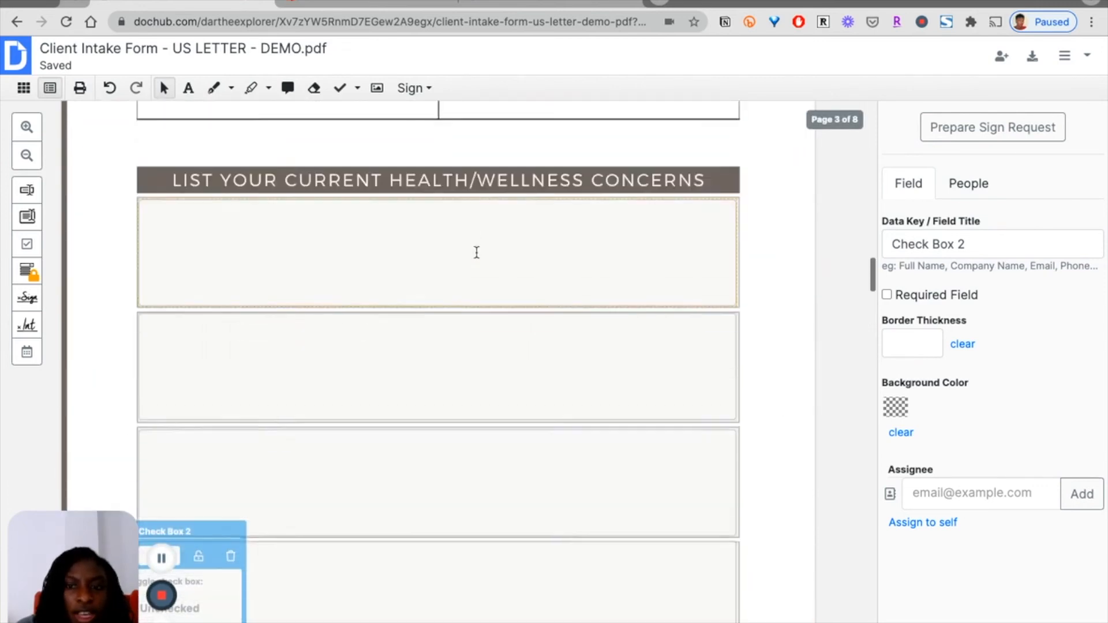
pyautogui.scroll(8, 477, 252)
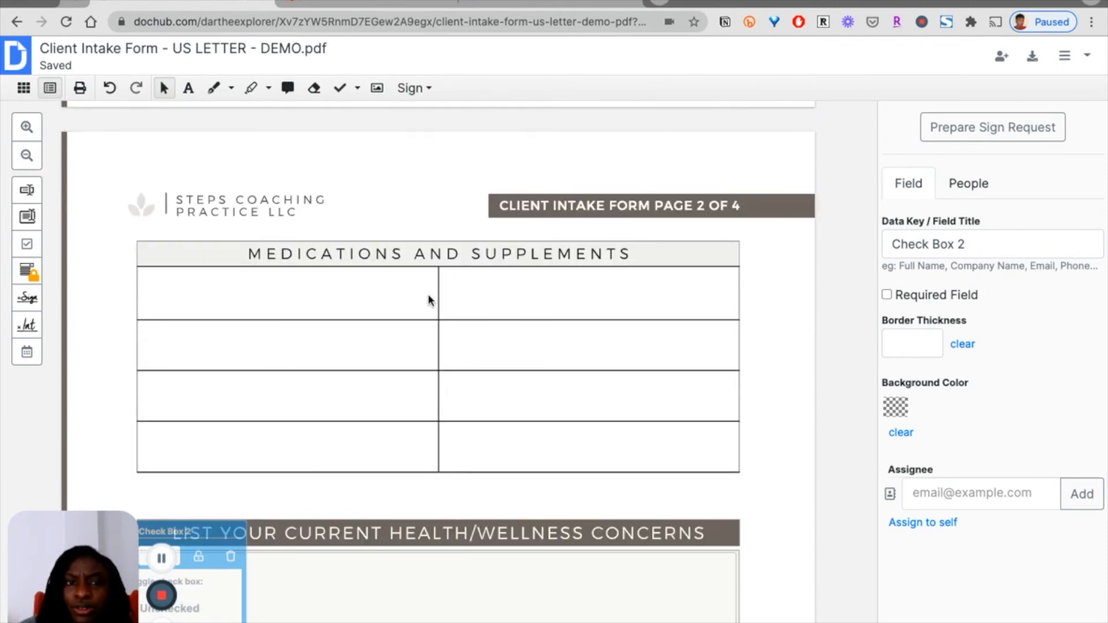
pyautogui.scroll(3, 428, 300)
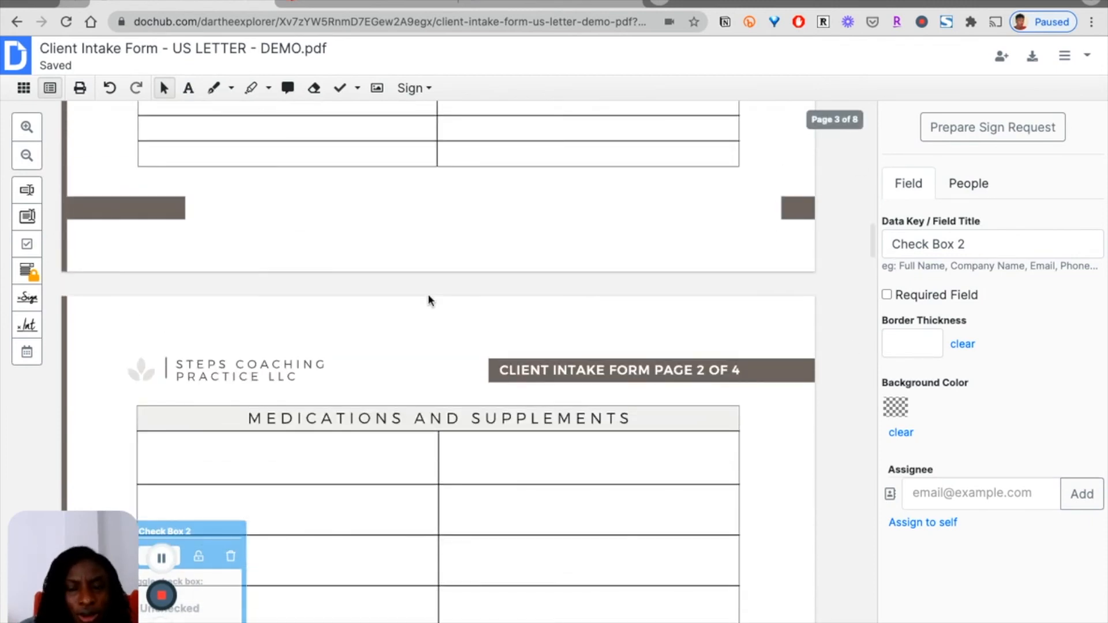
pyautogui.scroll(6, 423, 280)
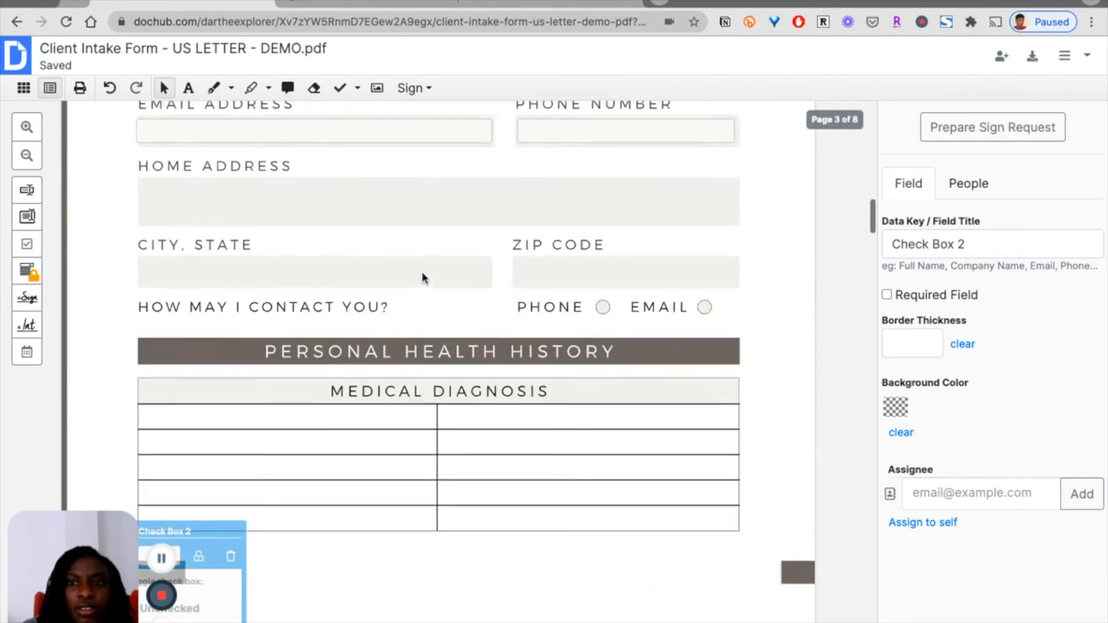
pyautogui.click(161, 558)
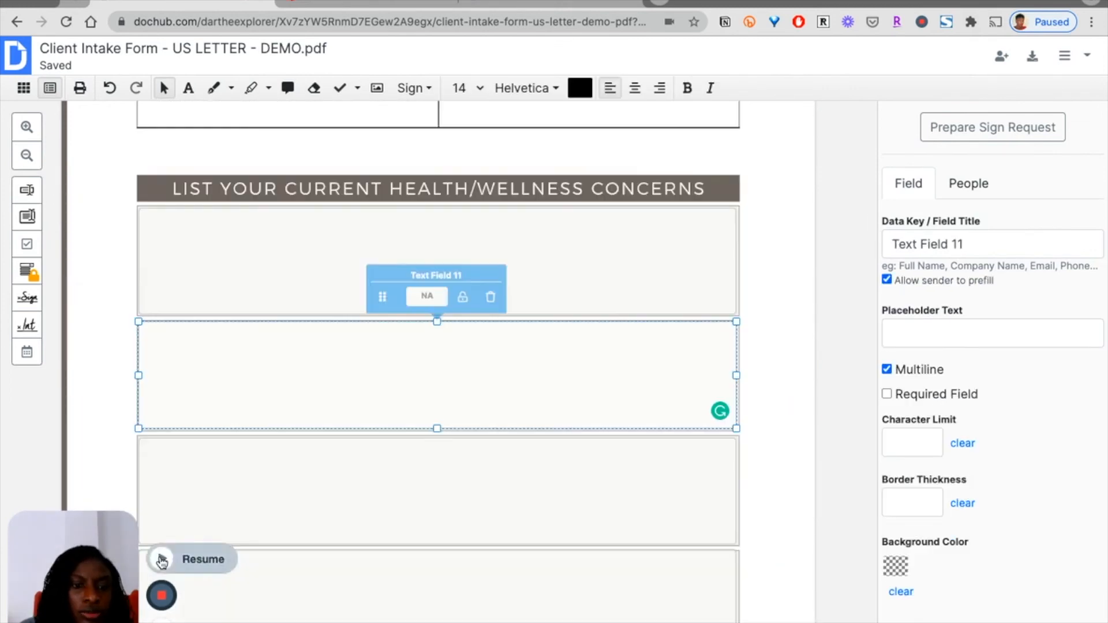
pyautogui.click(161, 560)
pyautogui.scroll(10, 364, 219)
pyautogui.scroll(9, 365, 219)
pyautogui.scroll(-1, 336, 264)
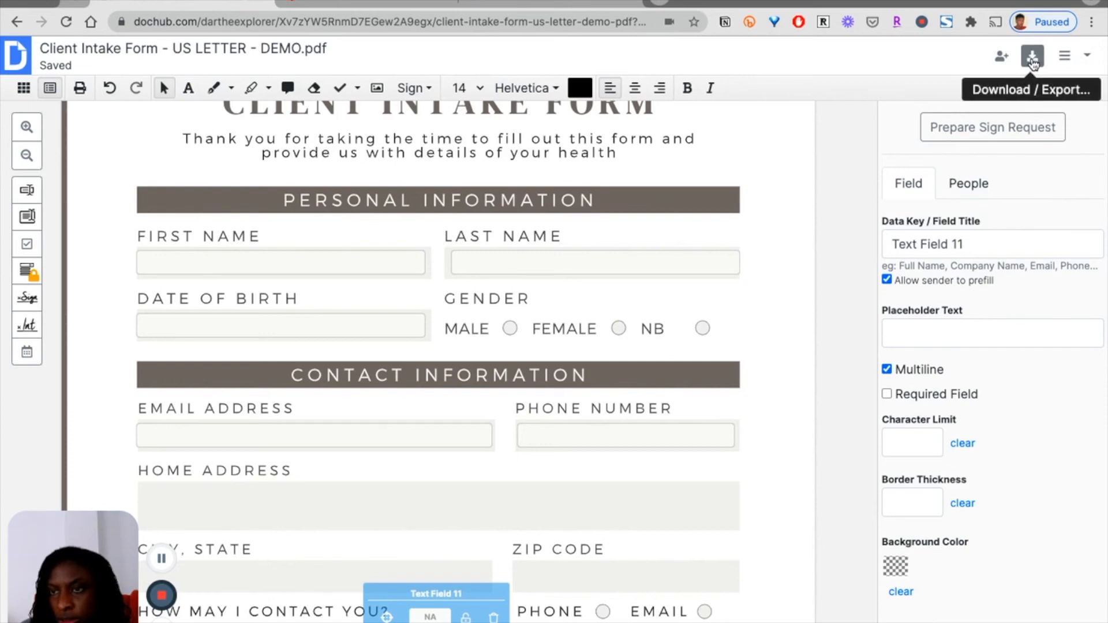
# Download the current version of the form to the computer and open the downloaded PDF in the browser
pyautogui.click(1032, 59)
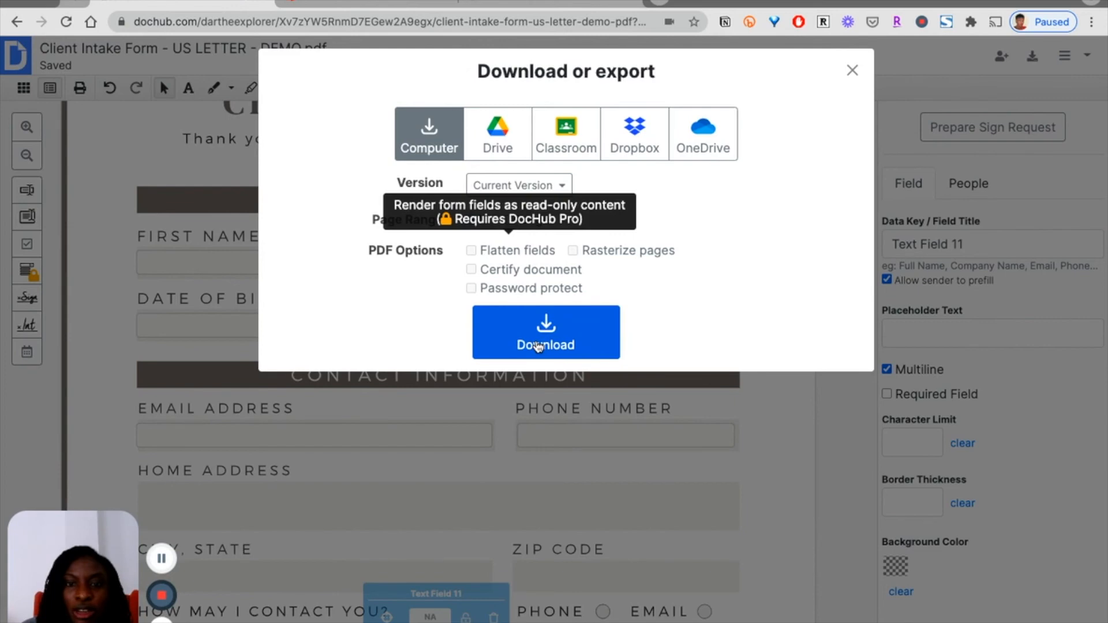
pyautogui.click(537, 340)
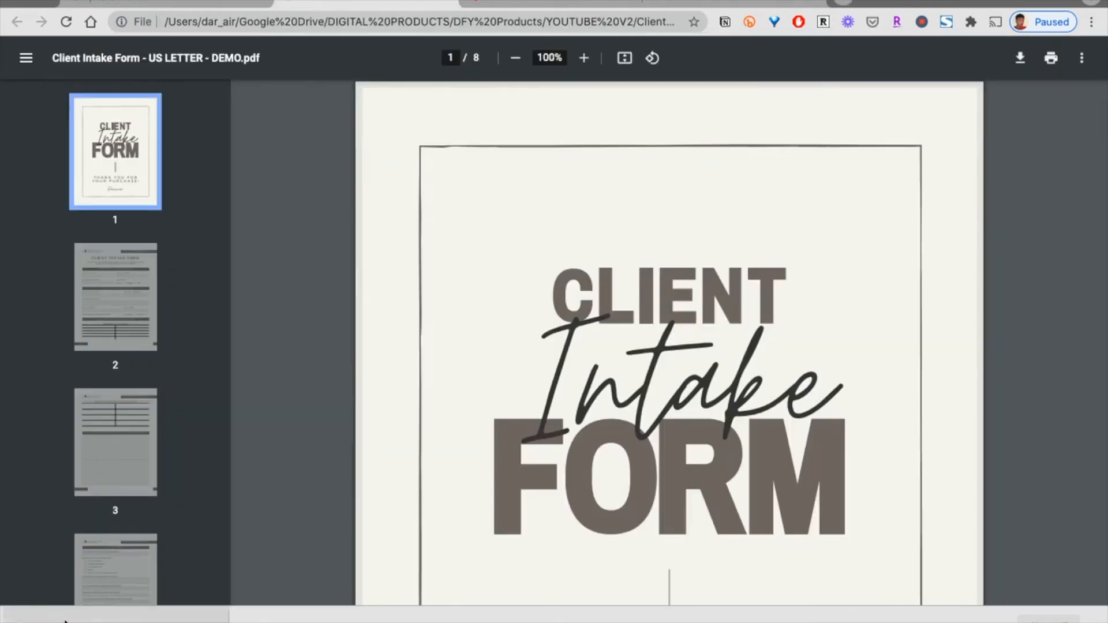
# Test the First Name field on page 2 of the downloaded PDF with the sample text "jnmnmnmbnbnmnbnbnbnb"
pyautogui.scroll(-13, 446, 303)
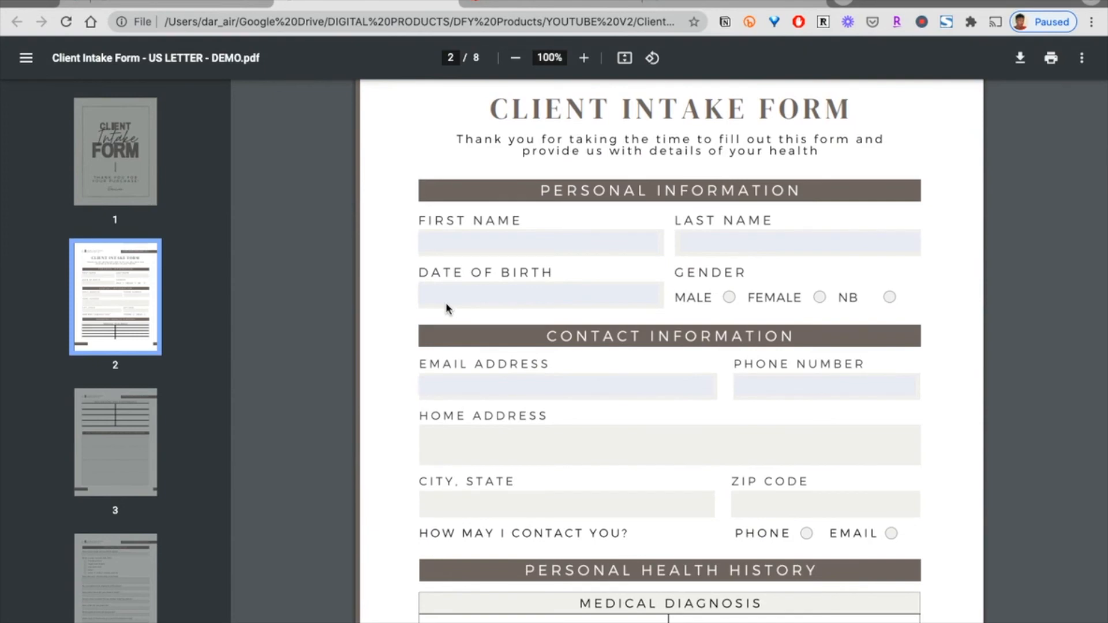
pyautogui.click(461, 238)
pyautogui.write('jnmnmnmbnbnmnbnbnbnb')
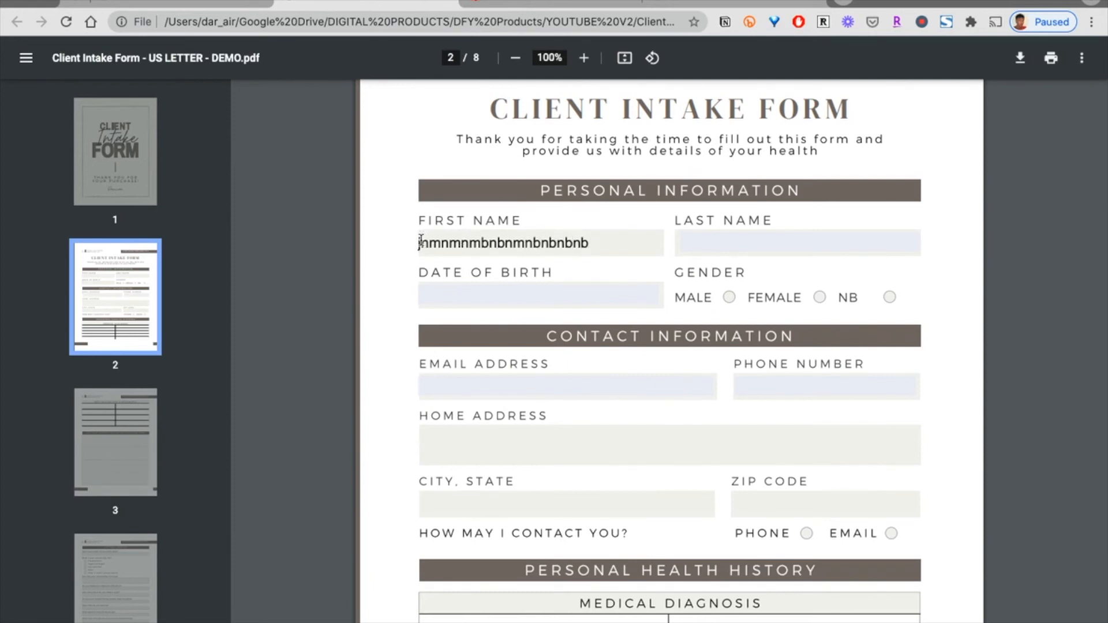
pyautogui.doubleClick(421, 242)
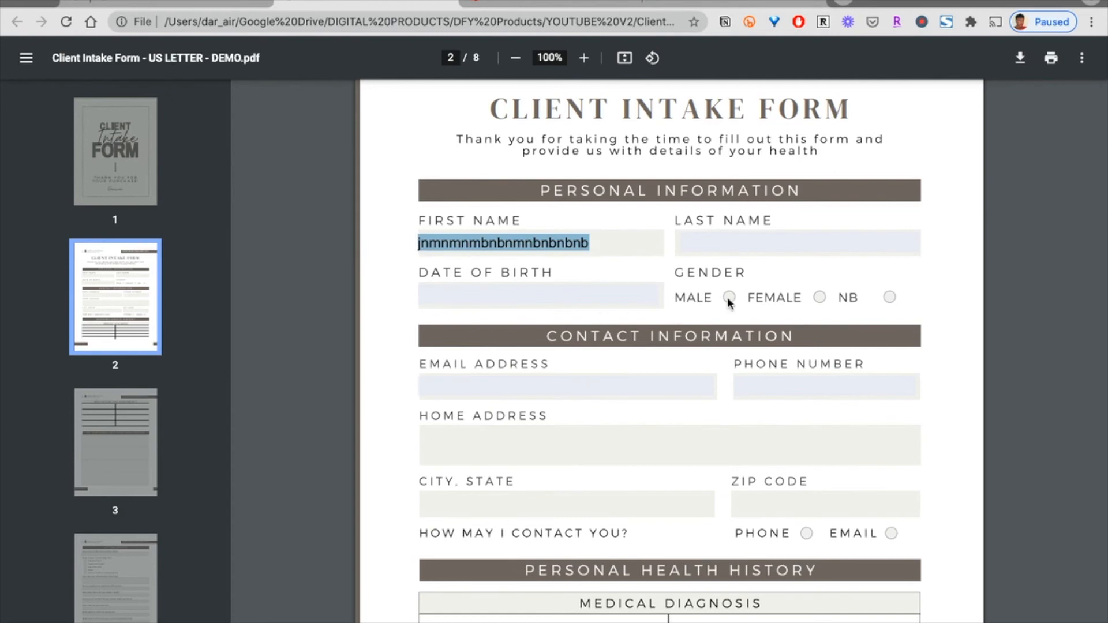
pyautogui.click(847, 322)
pyautogui.scroll(-10, 503, 378)
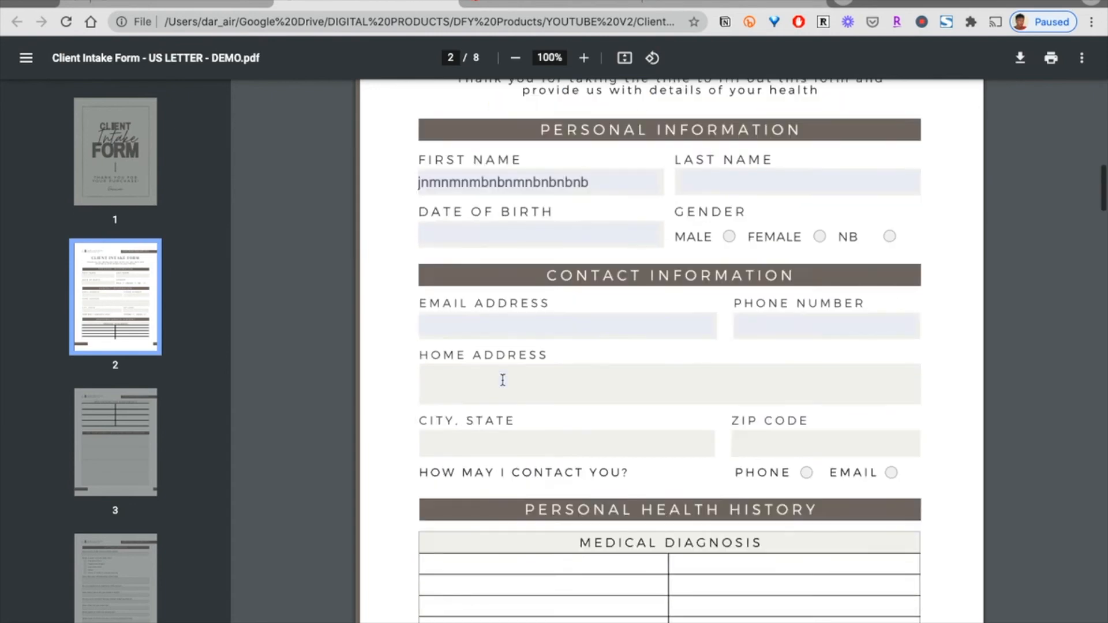
# Test the current diet checkboxes on page 4 by ticking all five and then unticking Vegetarian/Vegan and Low-Carb Diet
pyautogui.scroll(-7, 502, 379)
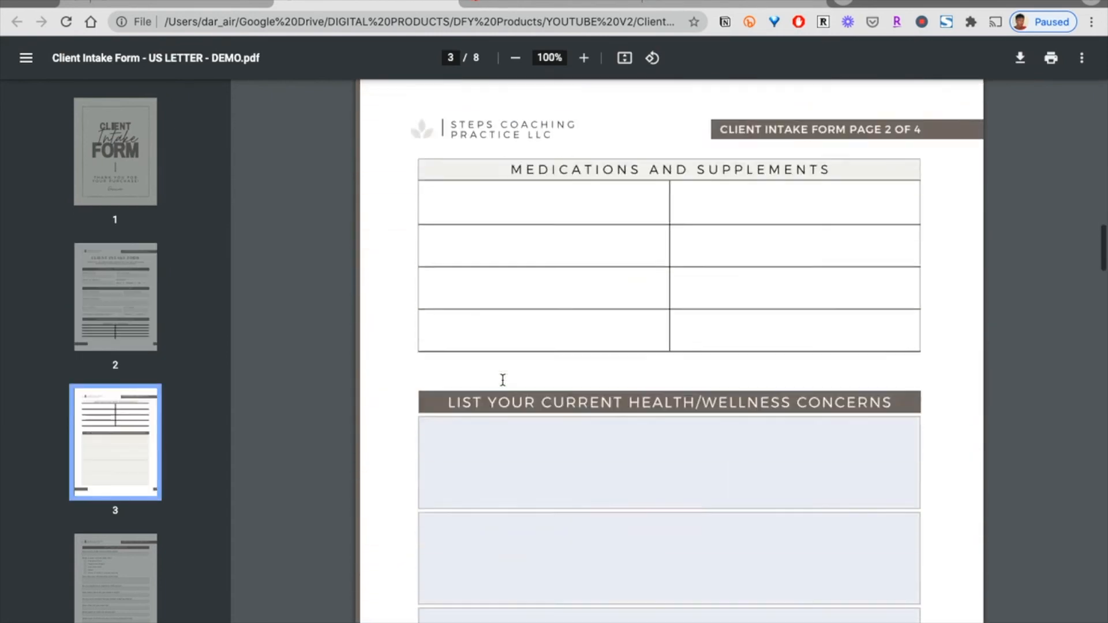
pyautogui.scroll(-10, 490, 363)
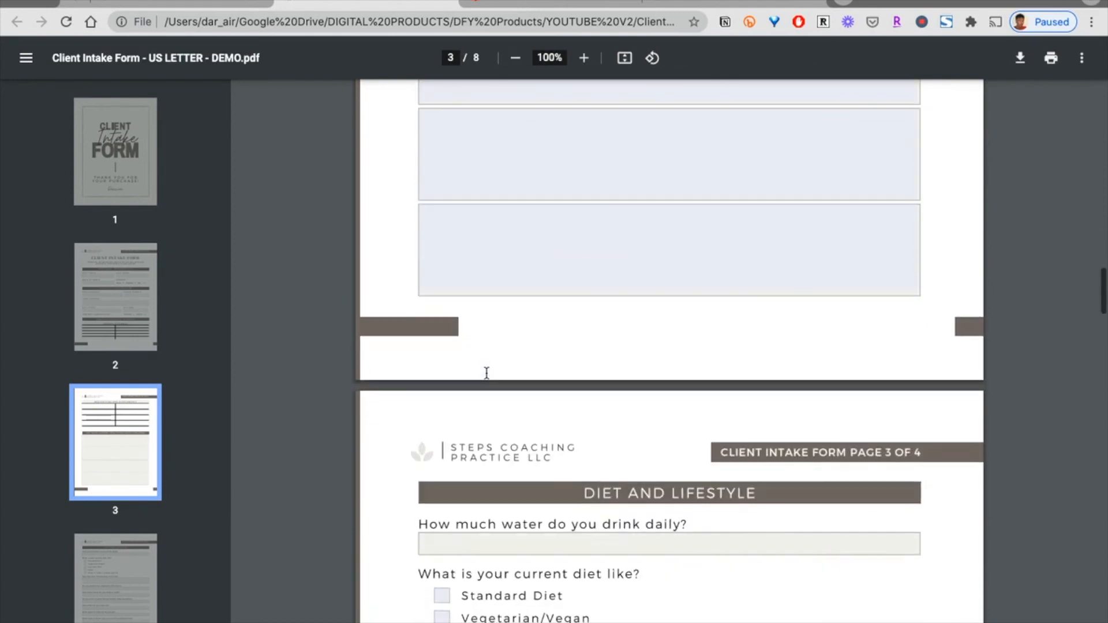
pyautogui.click(441, 407)
pyautogui.click(442, 430)
pyautogui.click(442, 454)
pyautogui.click(442, 475)
pyautogui.click(442, 498)
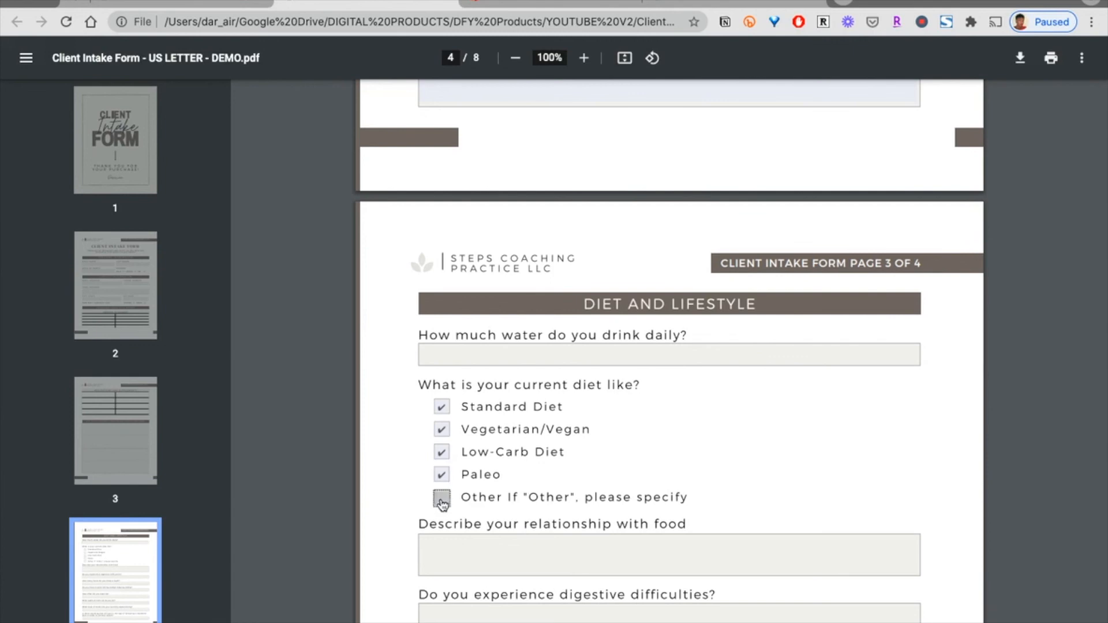
pyautogui.click(443, 430)
pyautogui.click(443, 452)
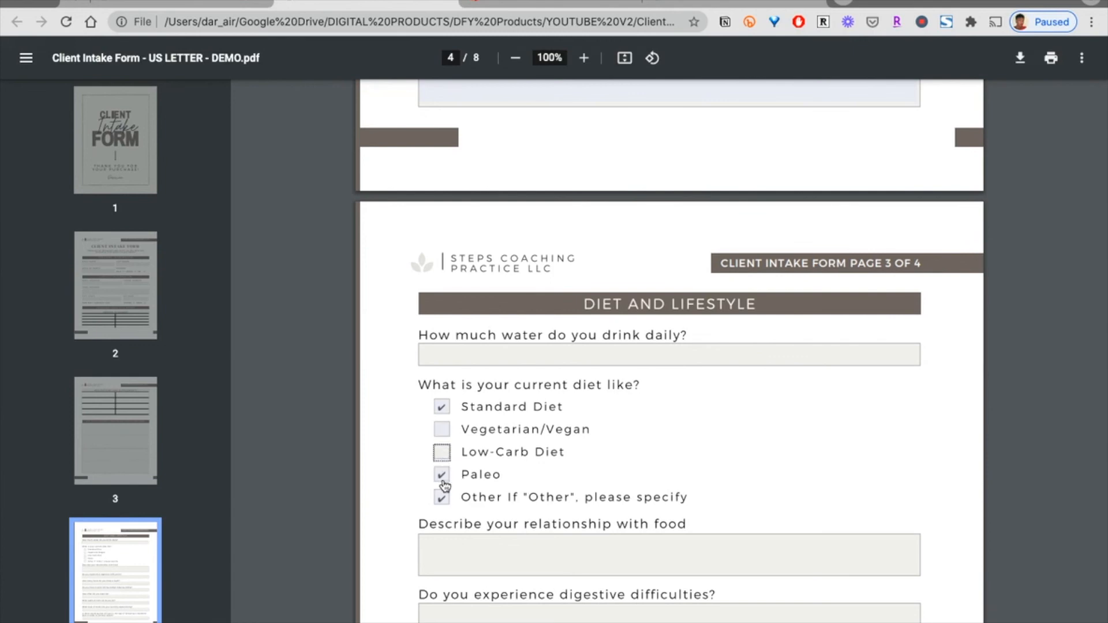
# Test the first health/wellness concerns box with the lines "mnmbmnbmnb", "bnbbmbnmn" and "jhjhjh", and switch back to the form in DocHub
pyautogui.scroll(5, 442, 479)
pyautogui.scroll(4, 445, 487)
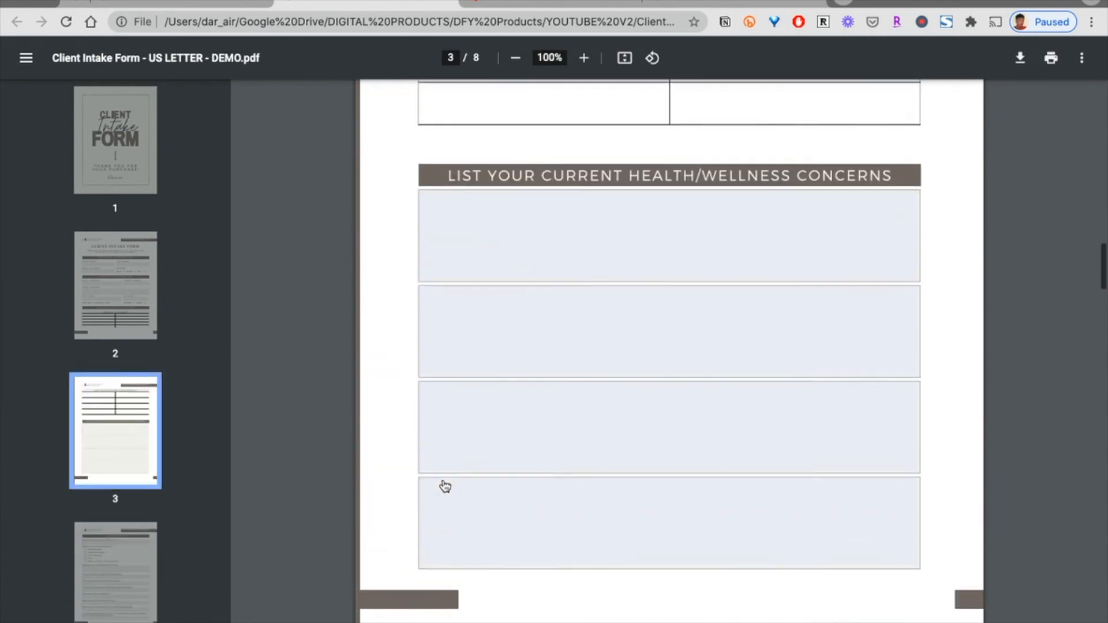
pyautogui.click(480, 279)
pyautogui.write('mnmbmnbmnb bnbbmbnmn ')
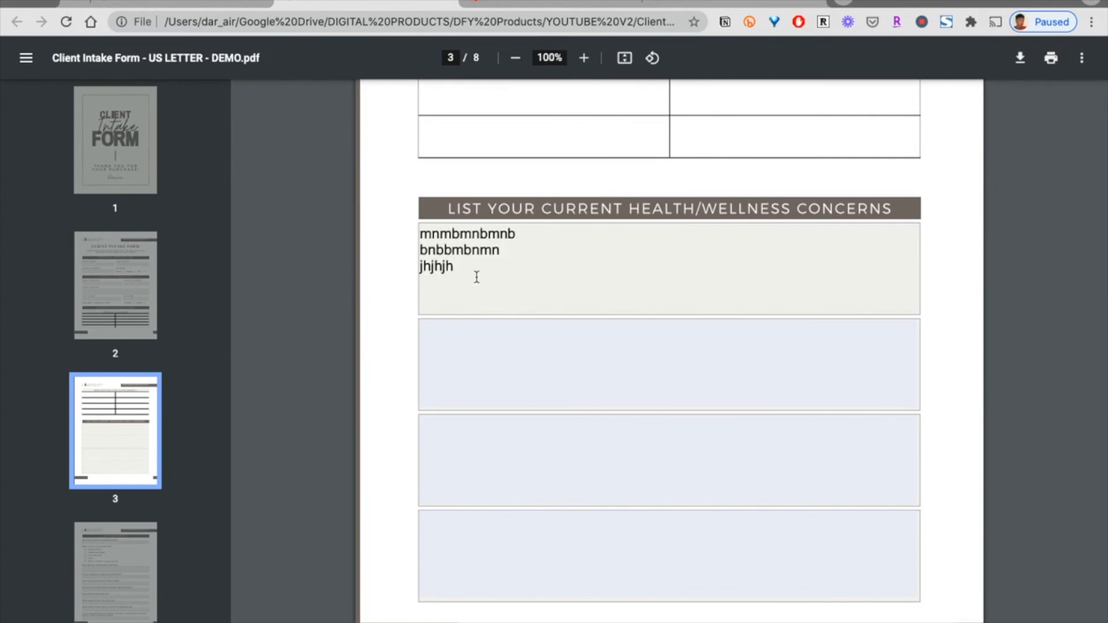
pyautogui.write('jhjhjh')
pyautogui.scroll(4, 406, 349)
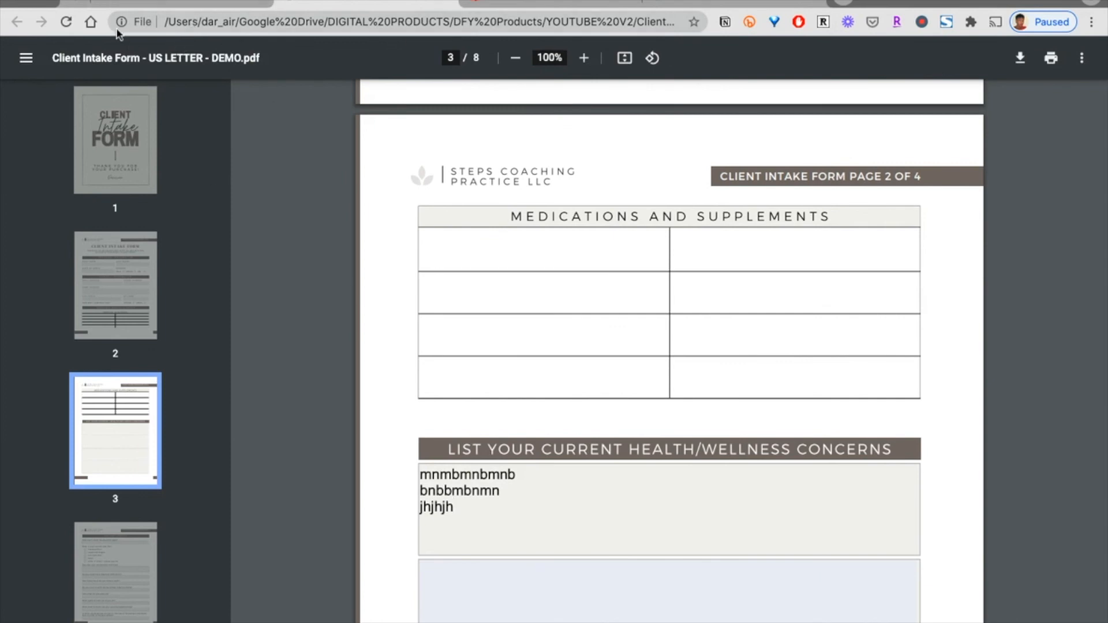
pyautogui.click(186, 3)
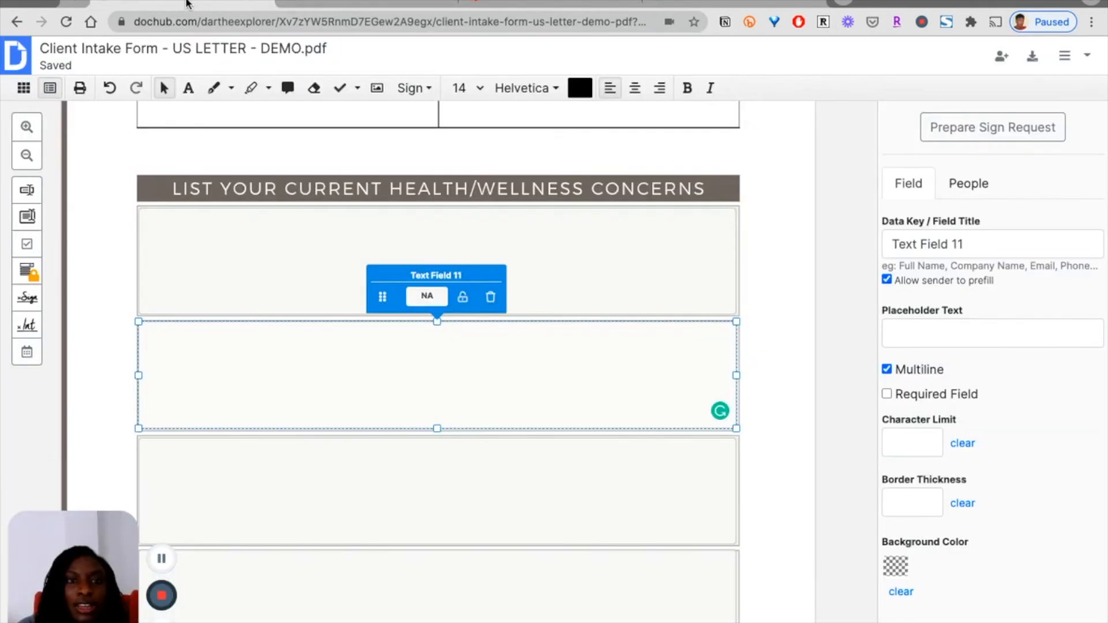